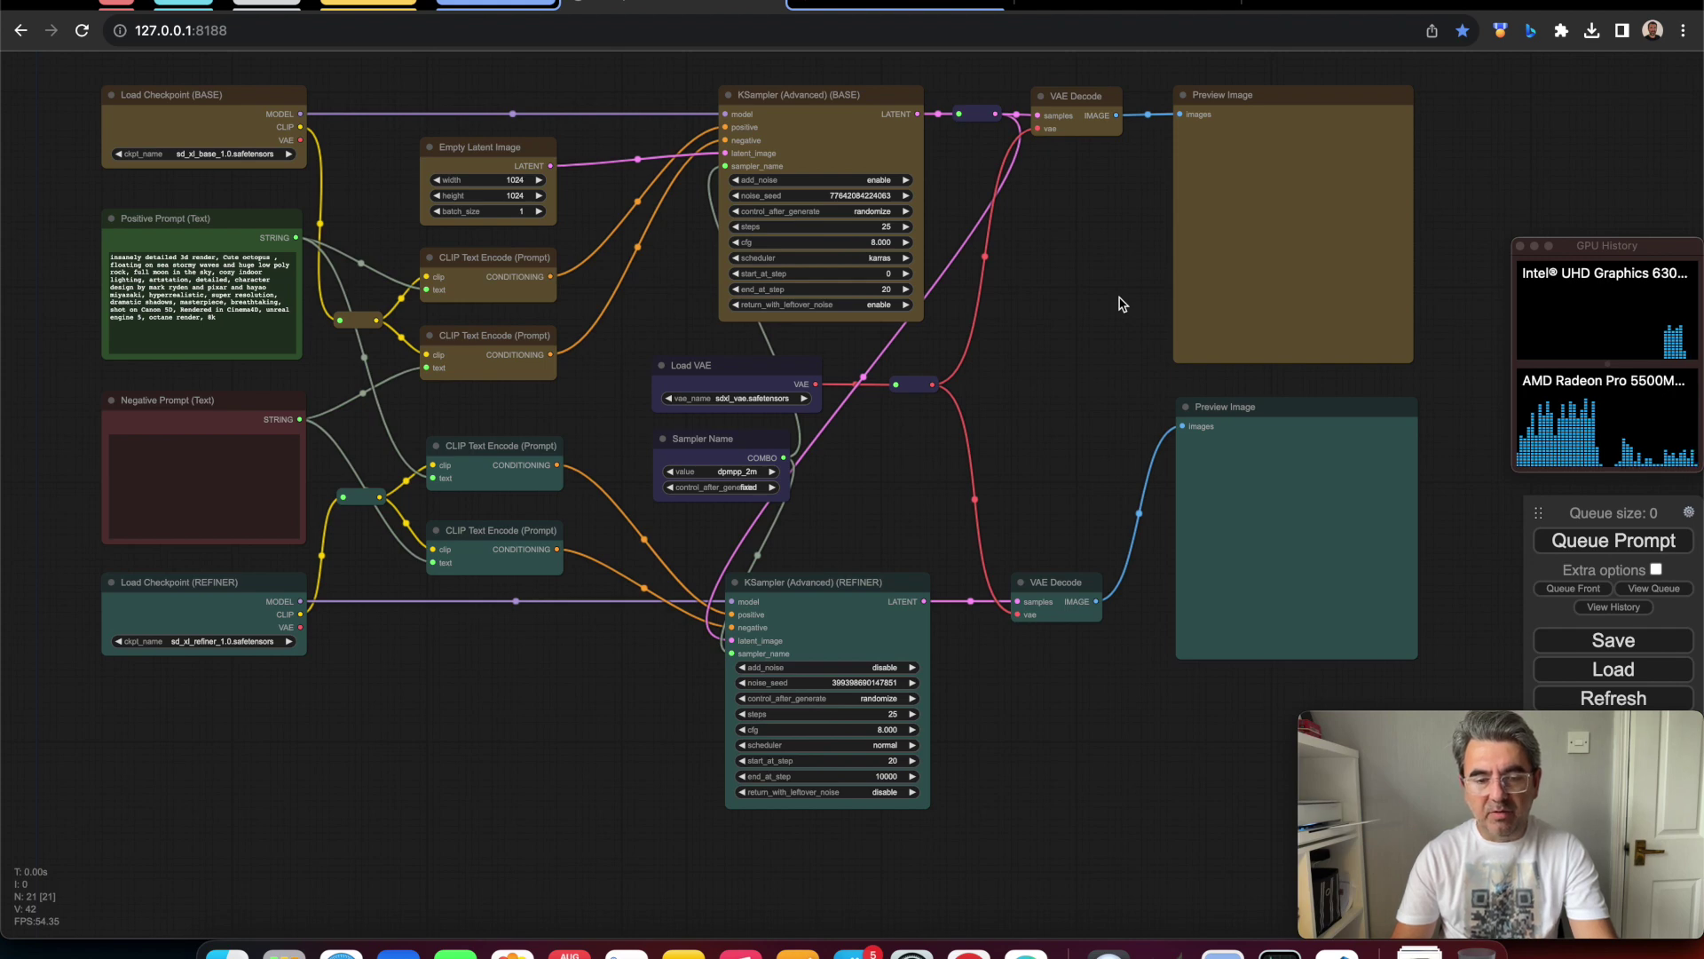
# Step: Go from the ComfyUI graph to the gimp.org downloads page listing GIMP 2.10.34, then bring GIMP forward
pyautogui.moveTo(1081, 331); pyautogui.dragTo(1049, 314)
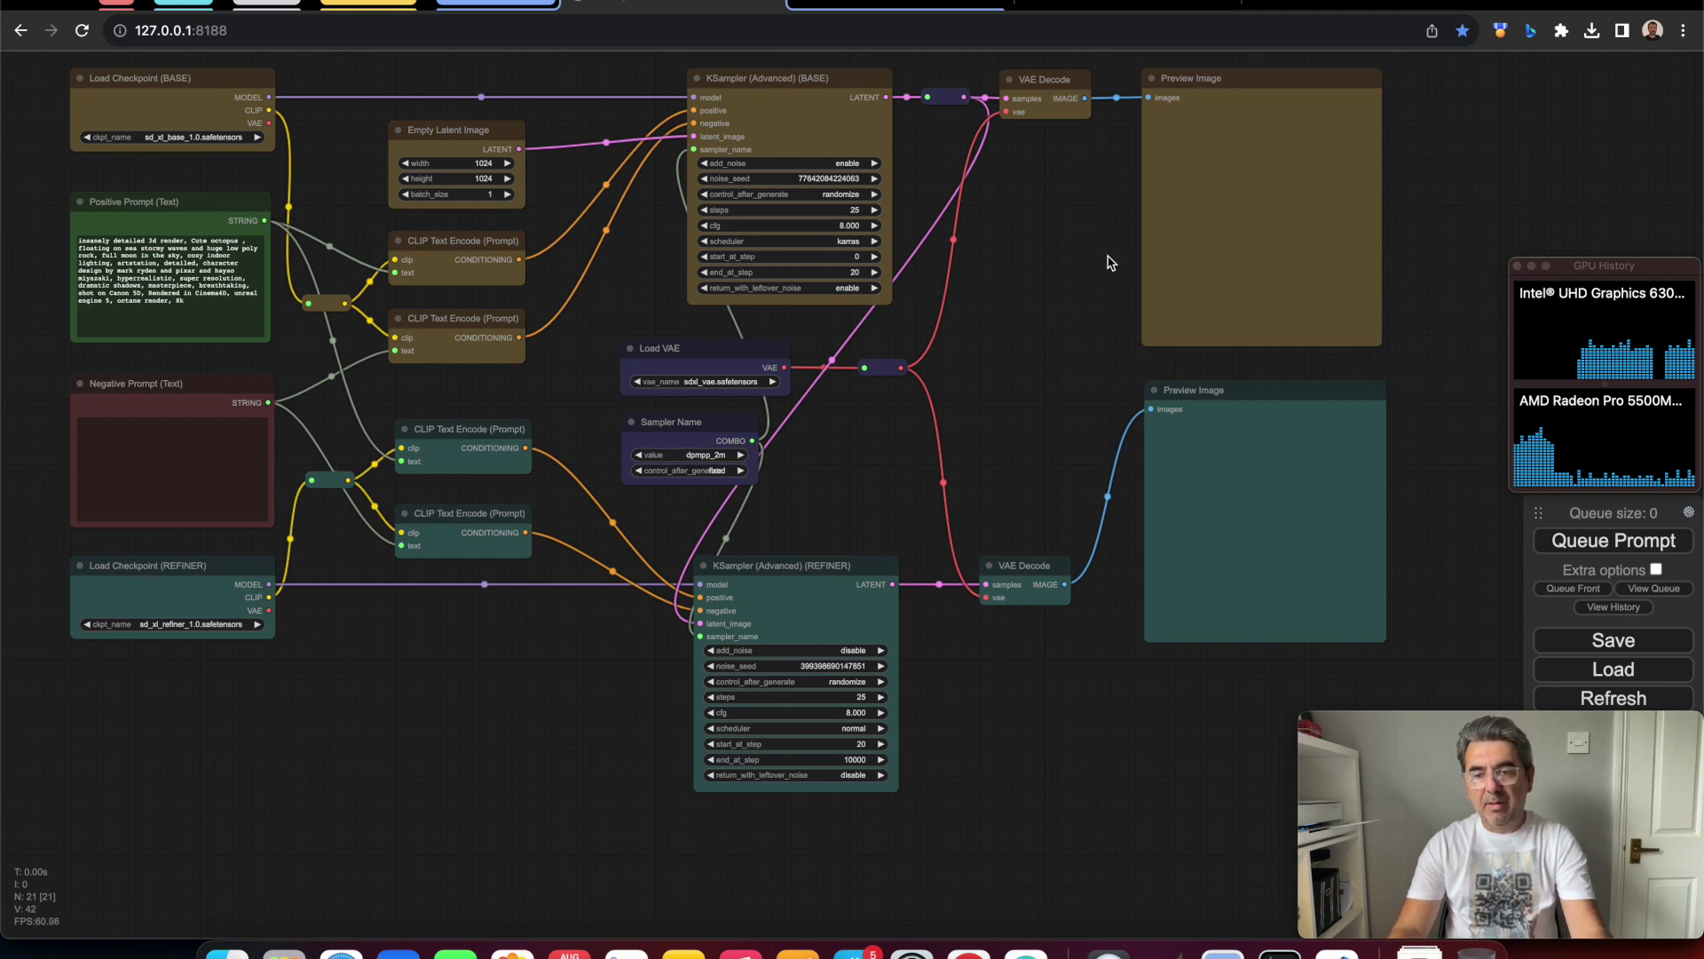
pyautogui.click(1057, 7)
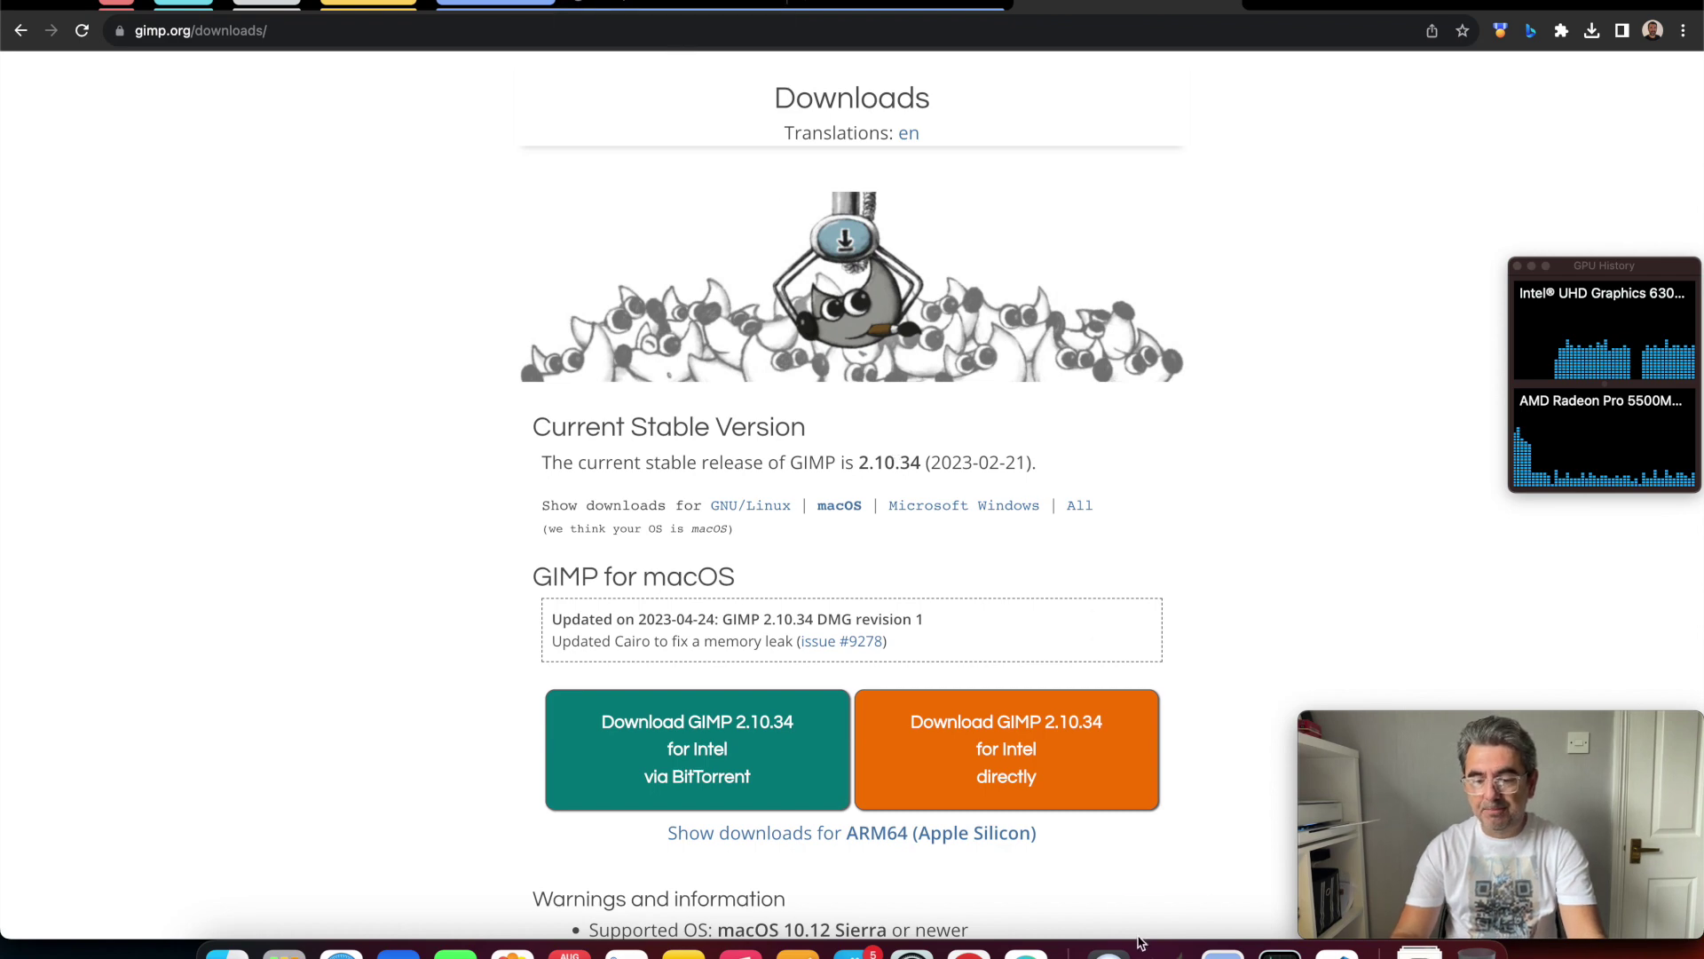
pyautogui.click(1165, 950)
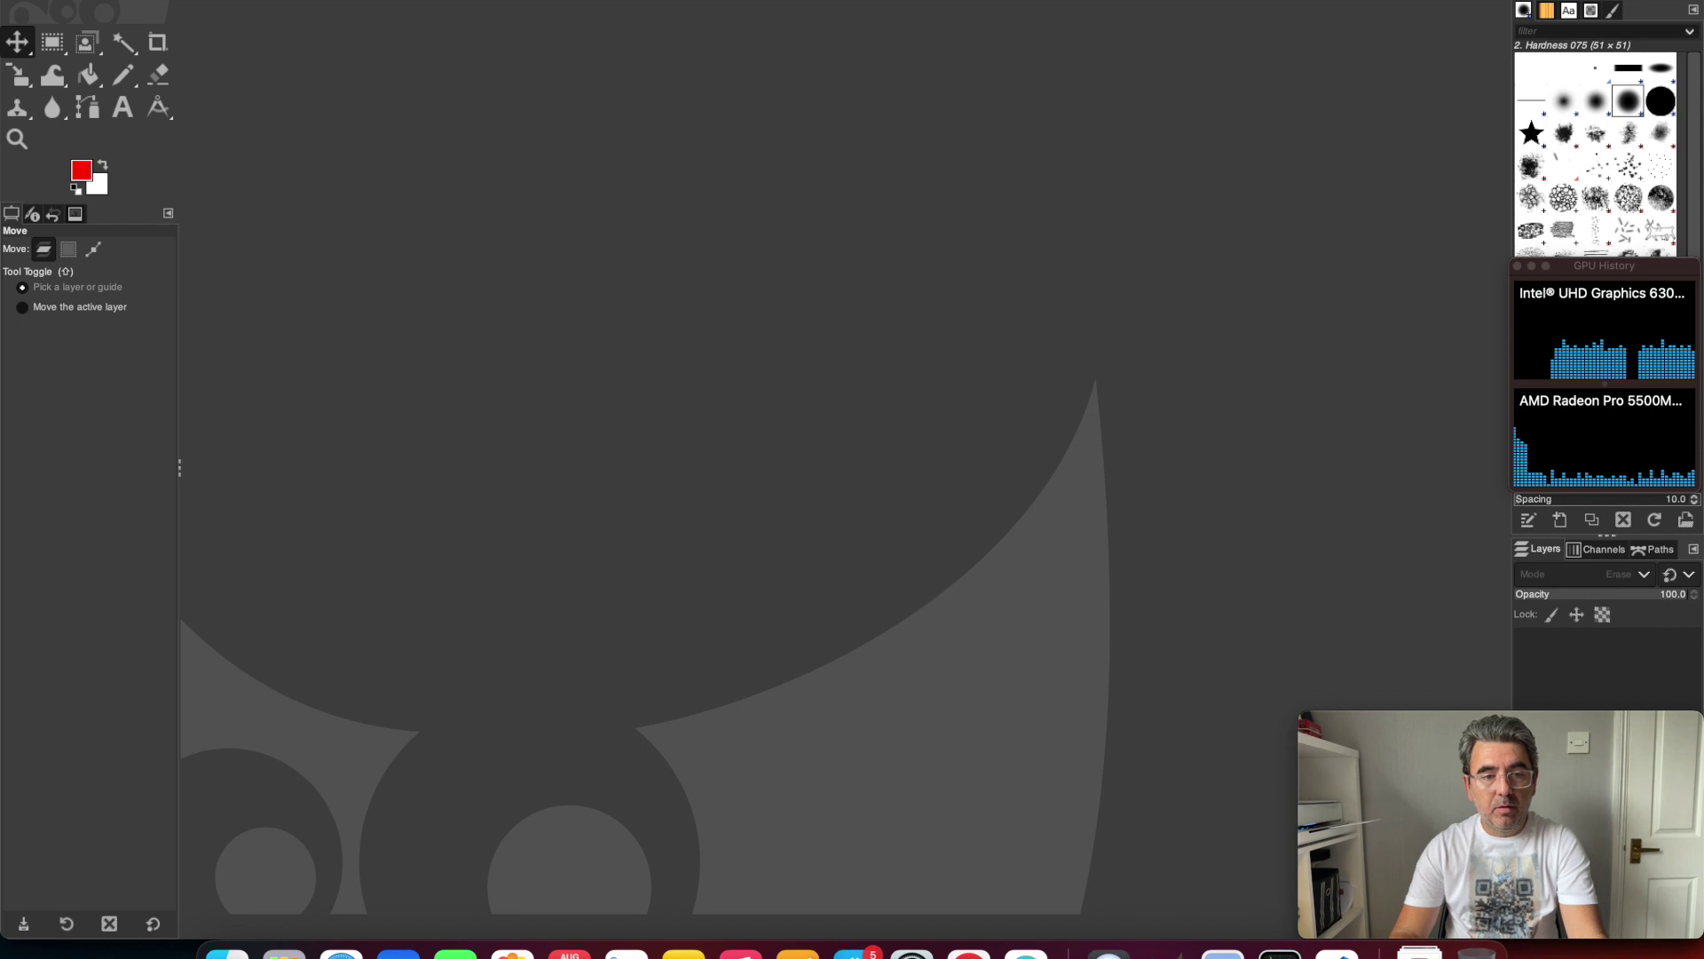
# Step: Create a new 1024 × 1024 px image with a white Background layer
pyautogui.press('super+n')
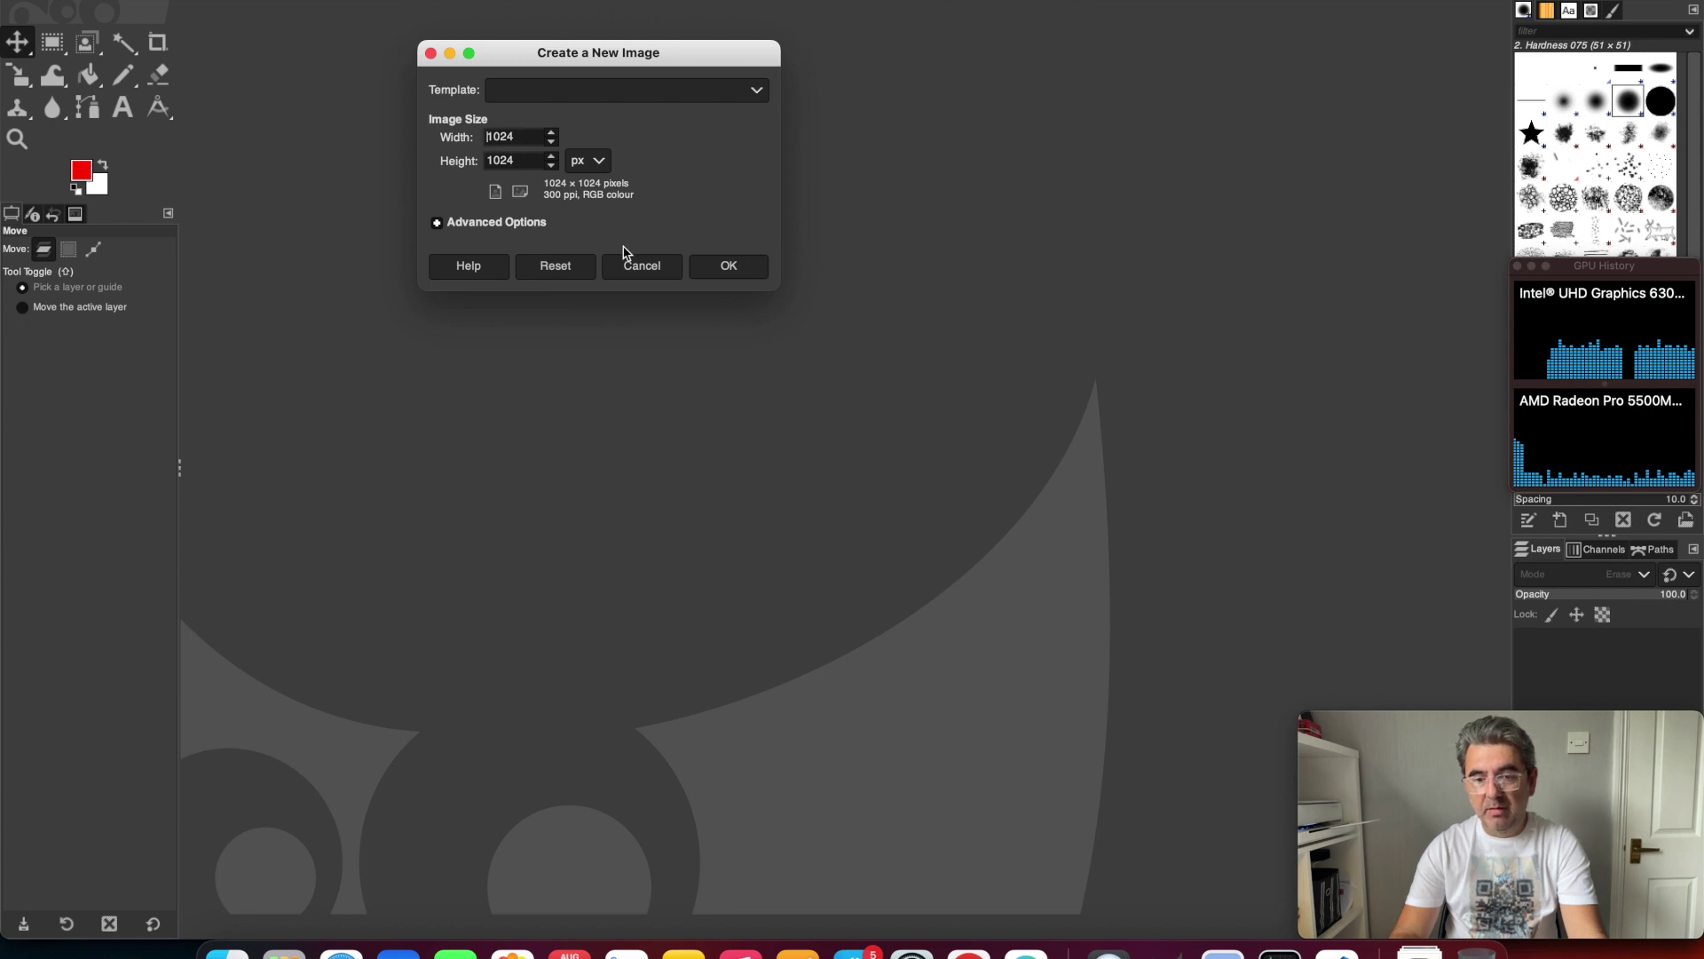
pyautogui.click(710, 268)
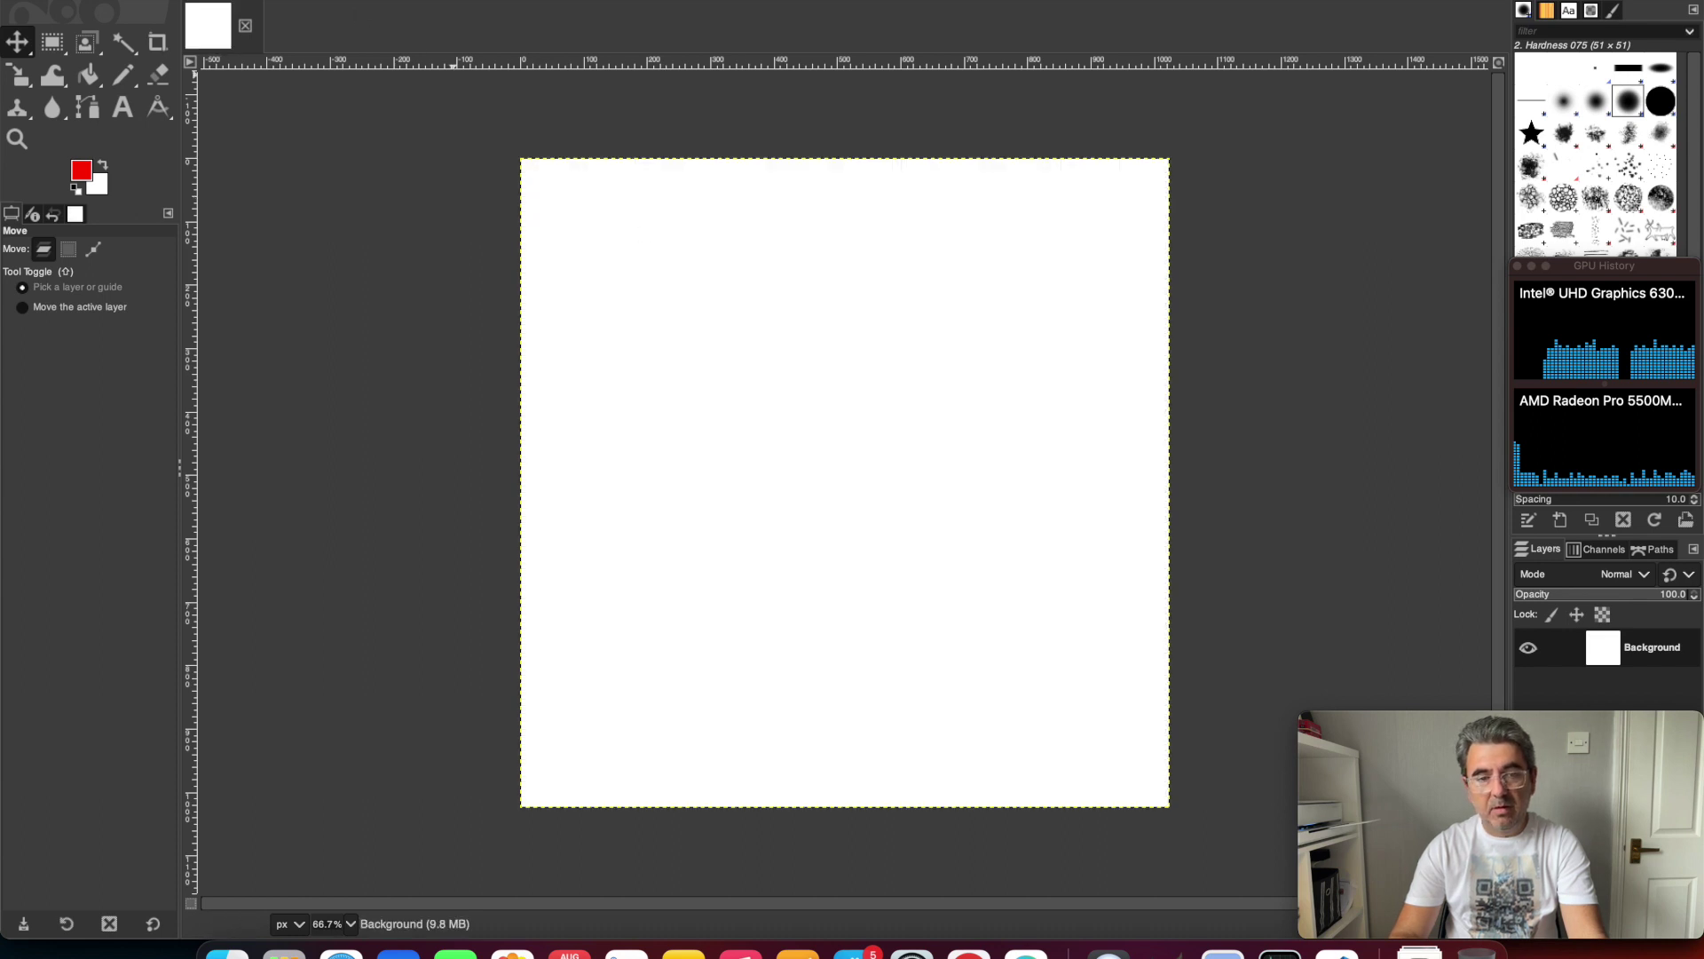
pyautogui.click(142, 1)
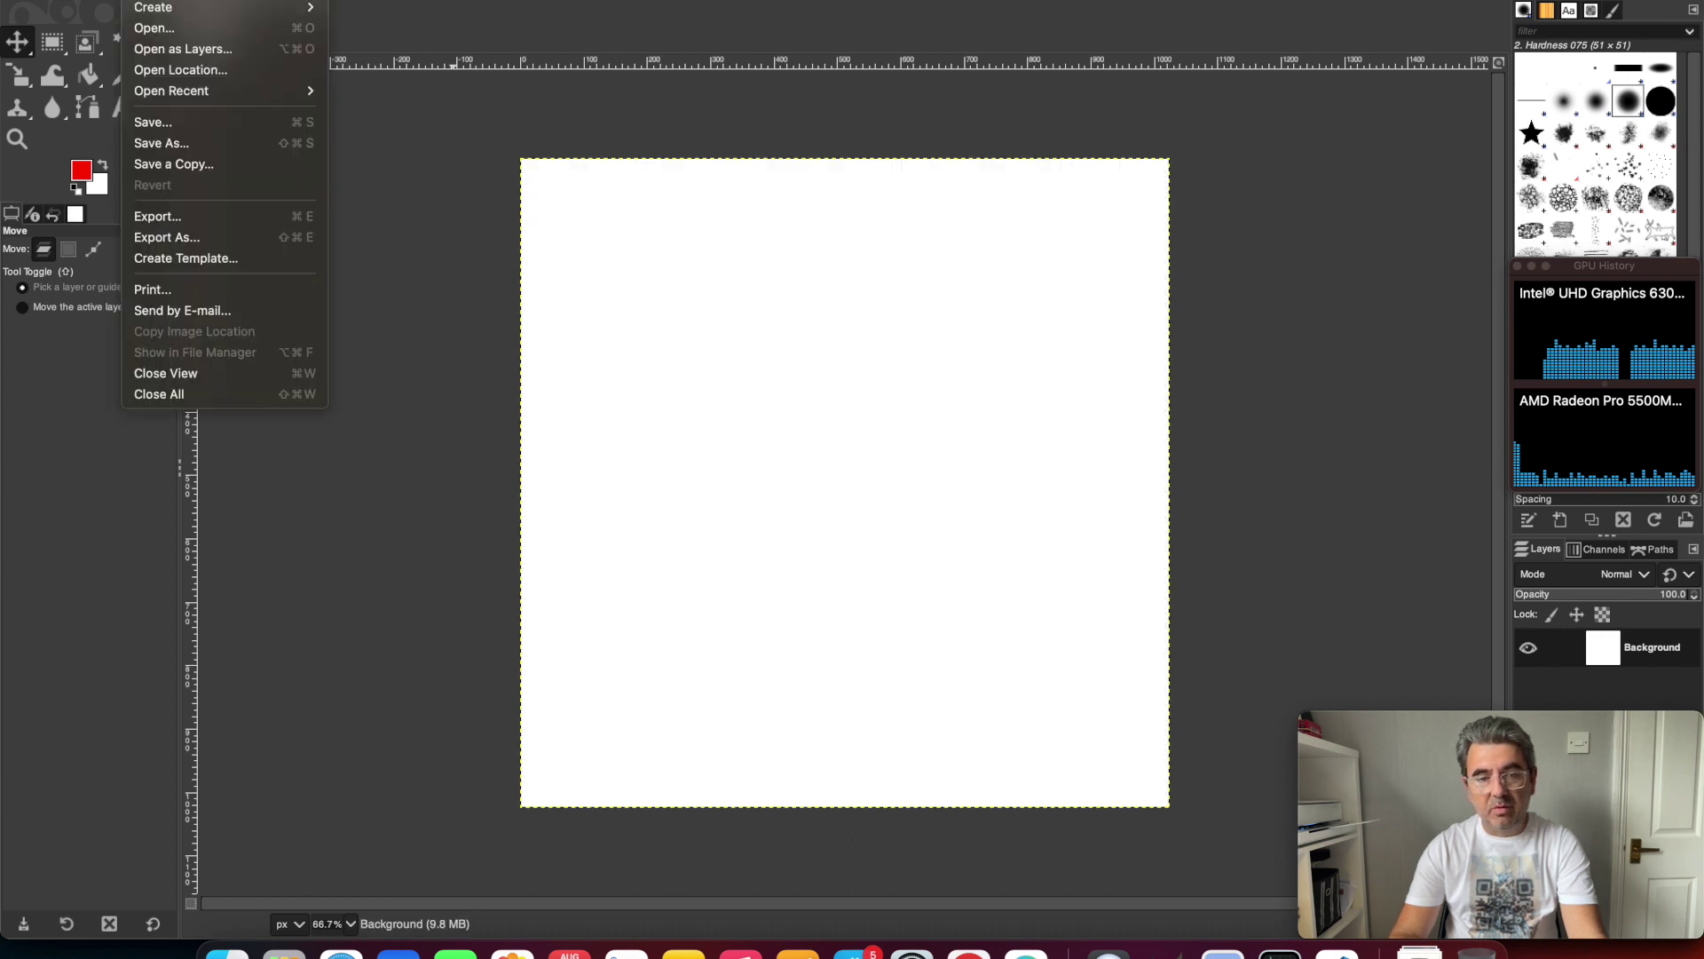
# Step: Open ios-logo.png as a layer on top of the white Background
pyautogui.click(203, 56)
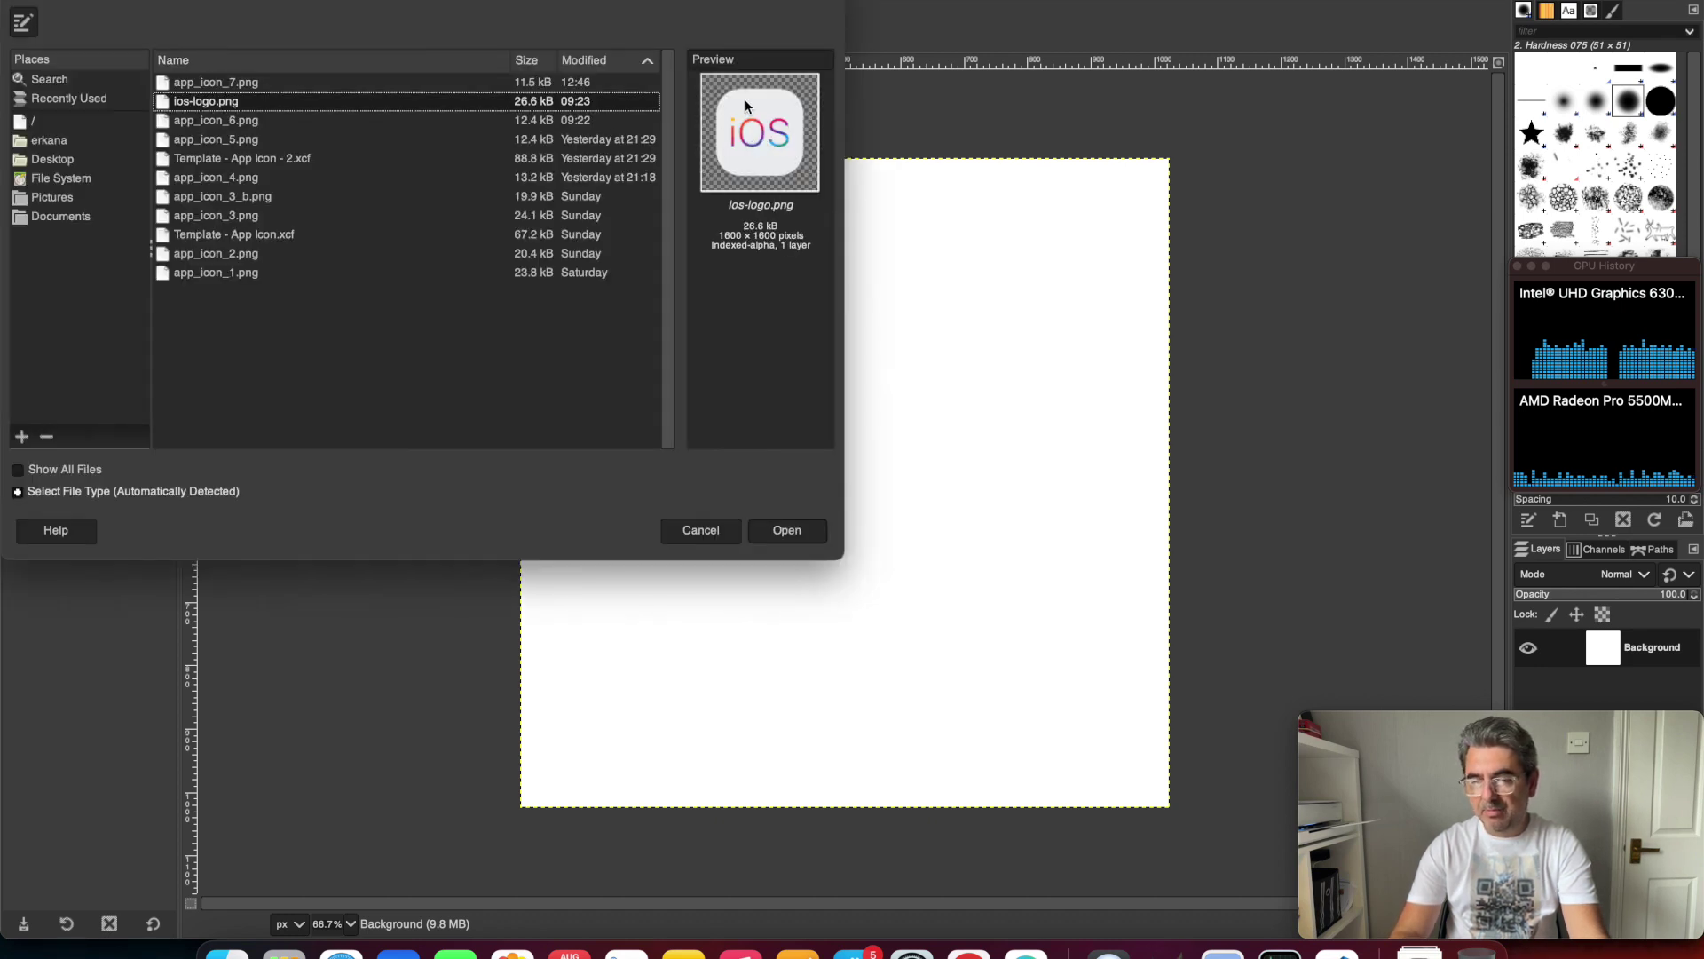
pyautogui.click(795, 536)
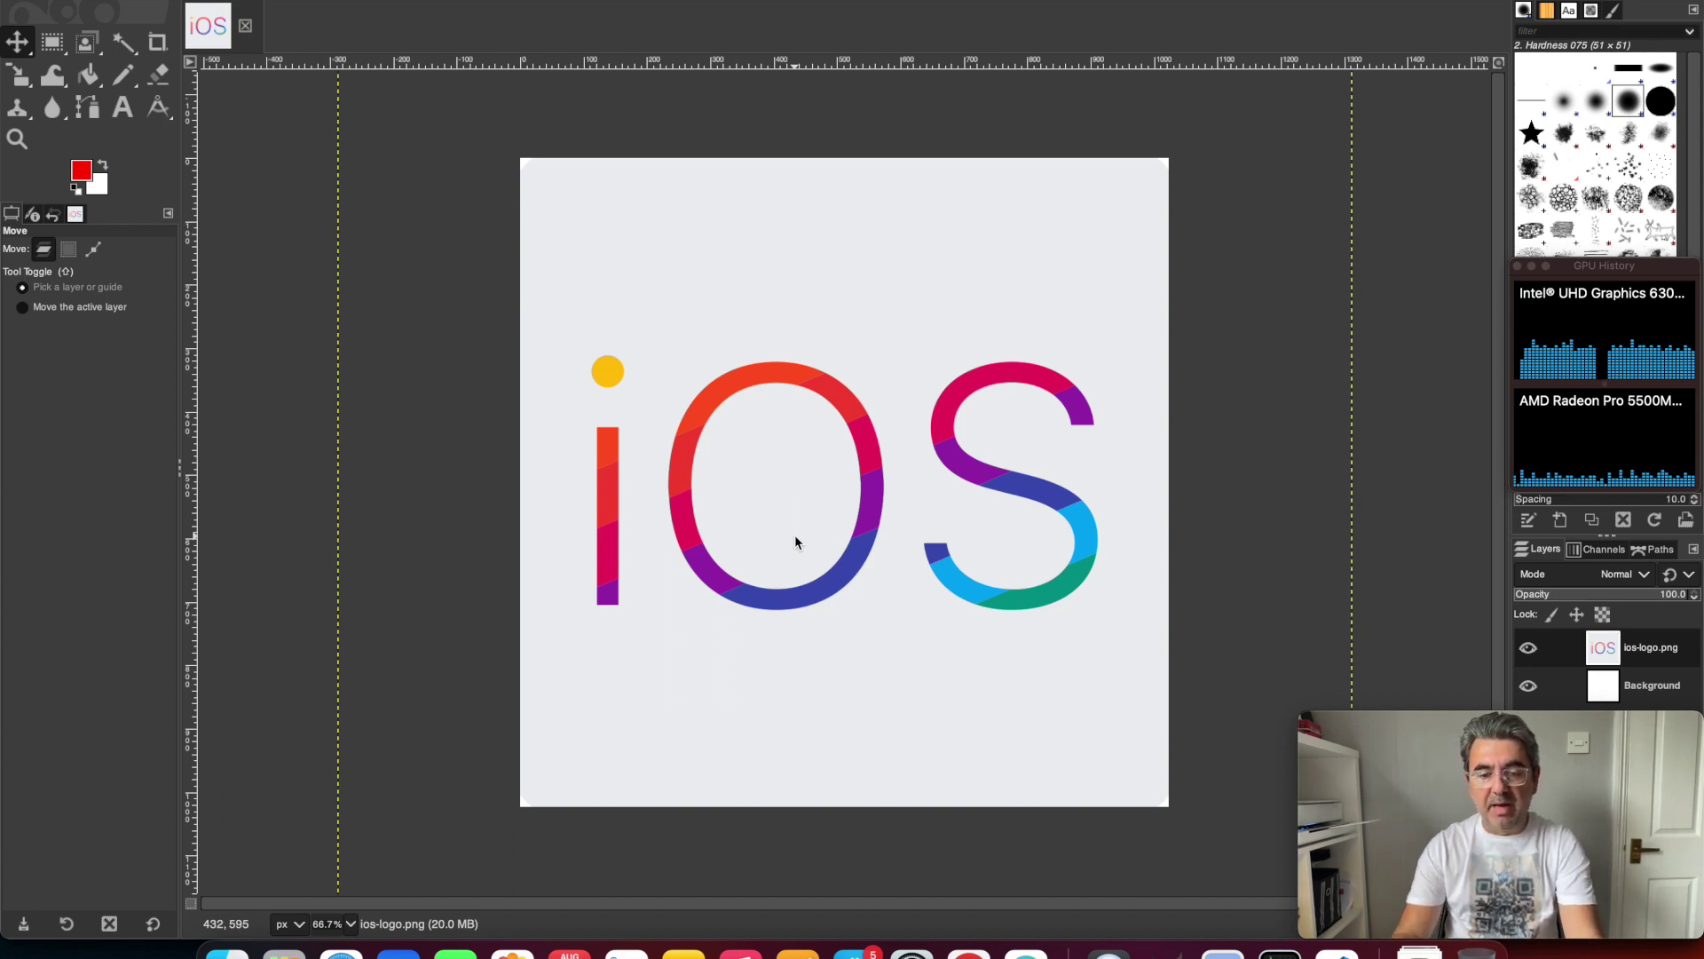
# Step: Scale the ios-logo.png layer to 1024 × 1024 pixels
pyautogui.click(18, 76)
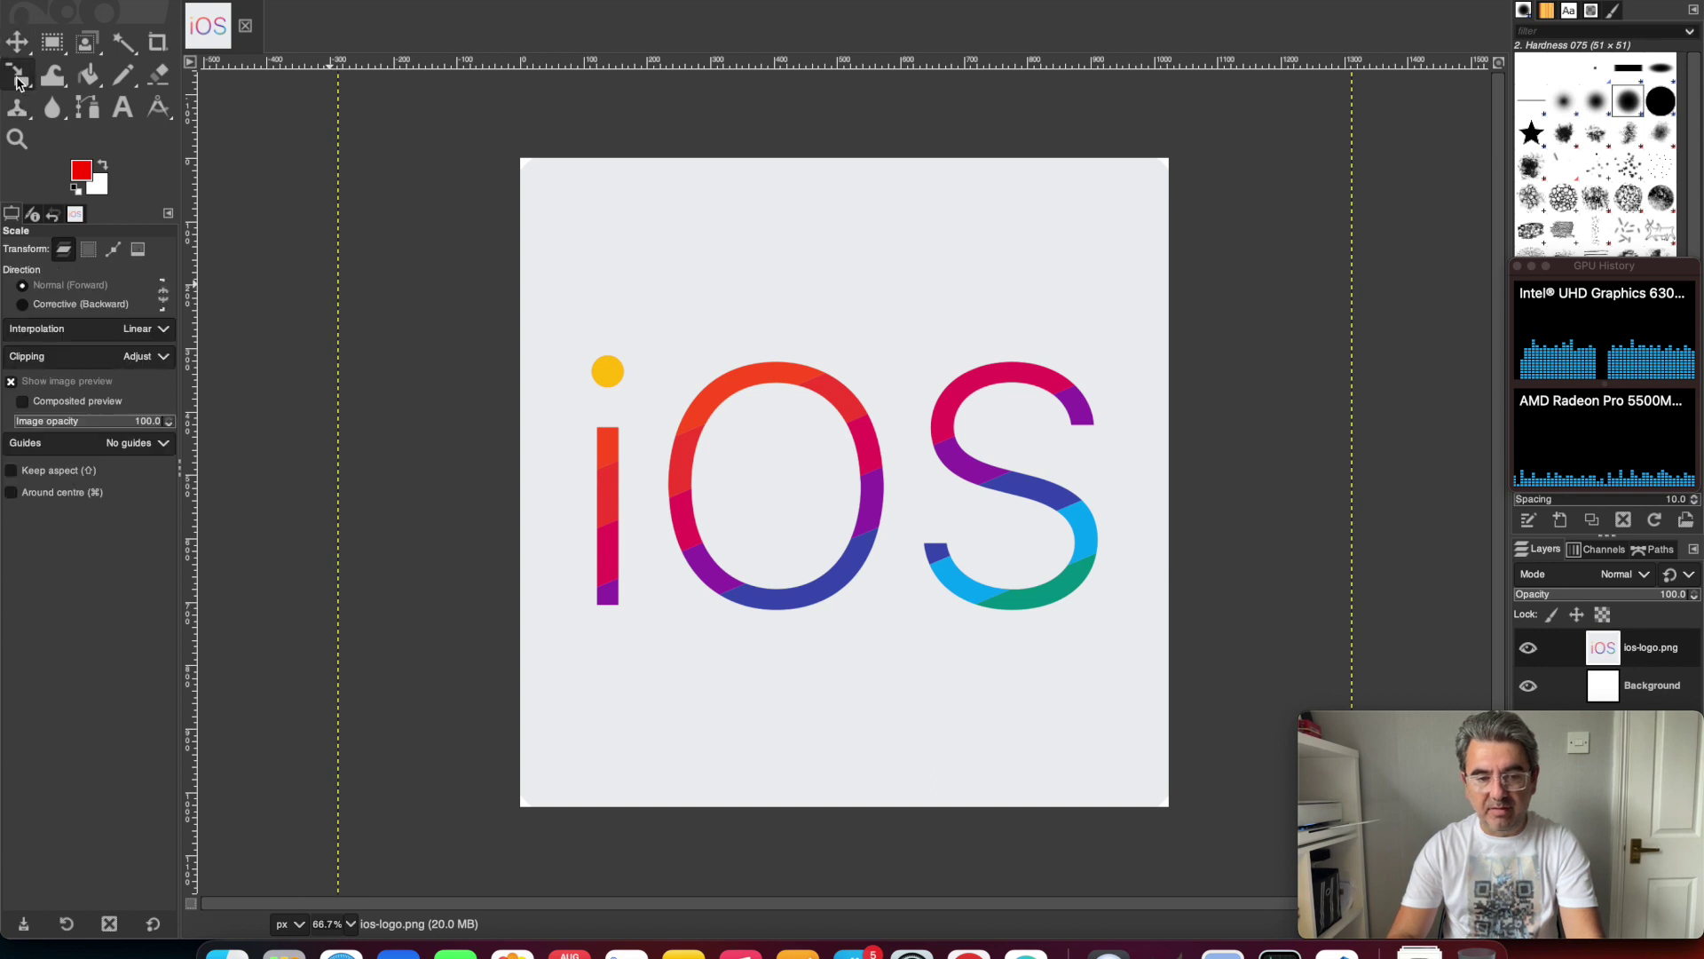
pyautogui.click(666, 414)
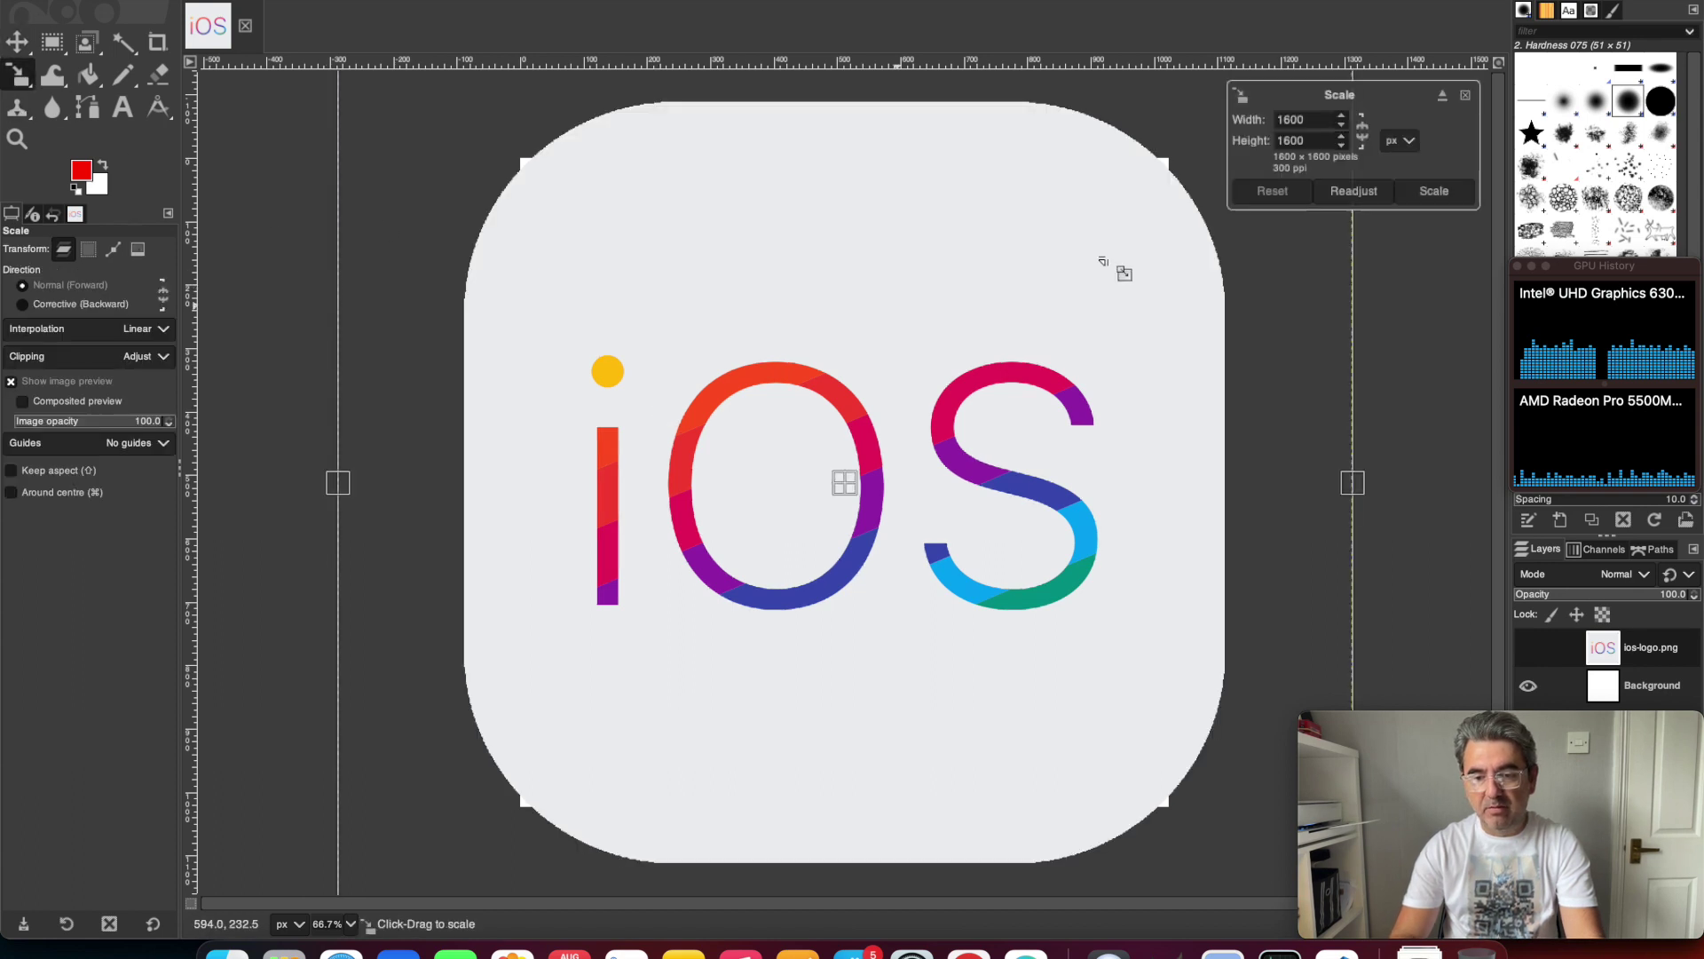
pyautogui.doubleClick(1304, 118)
pyautogui.write('1024')
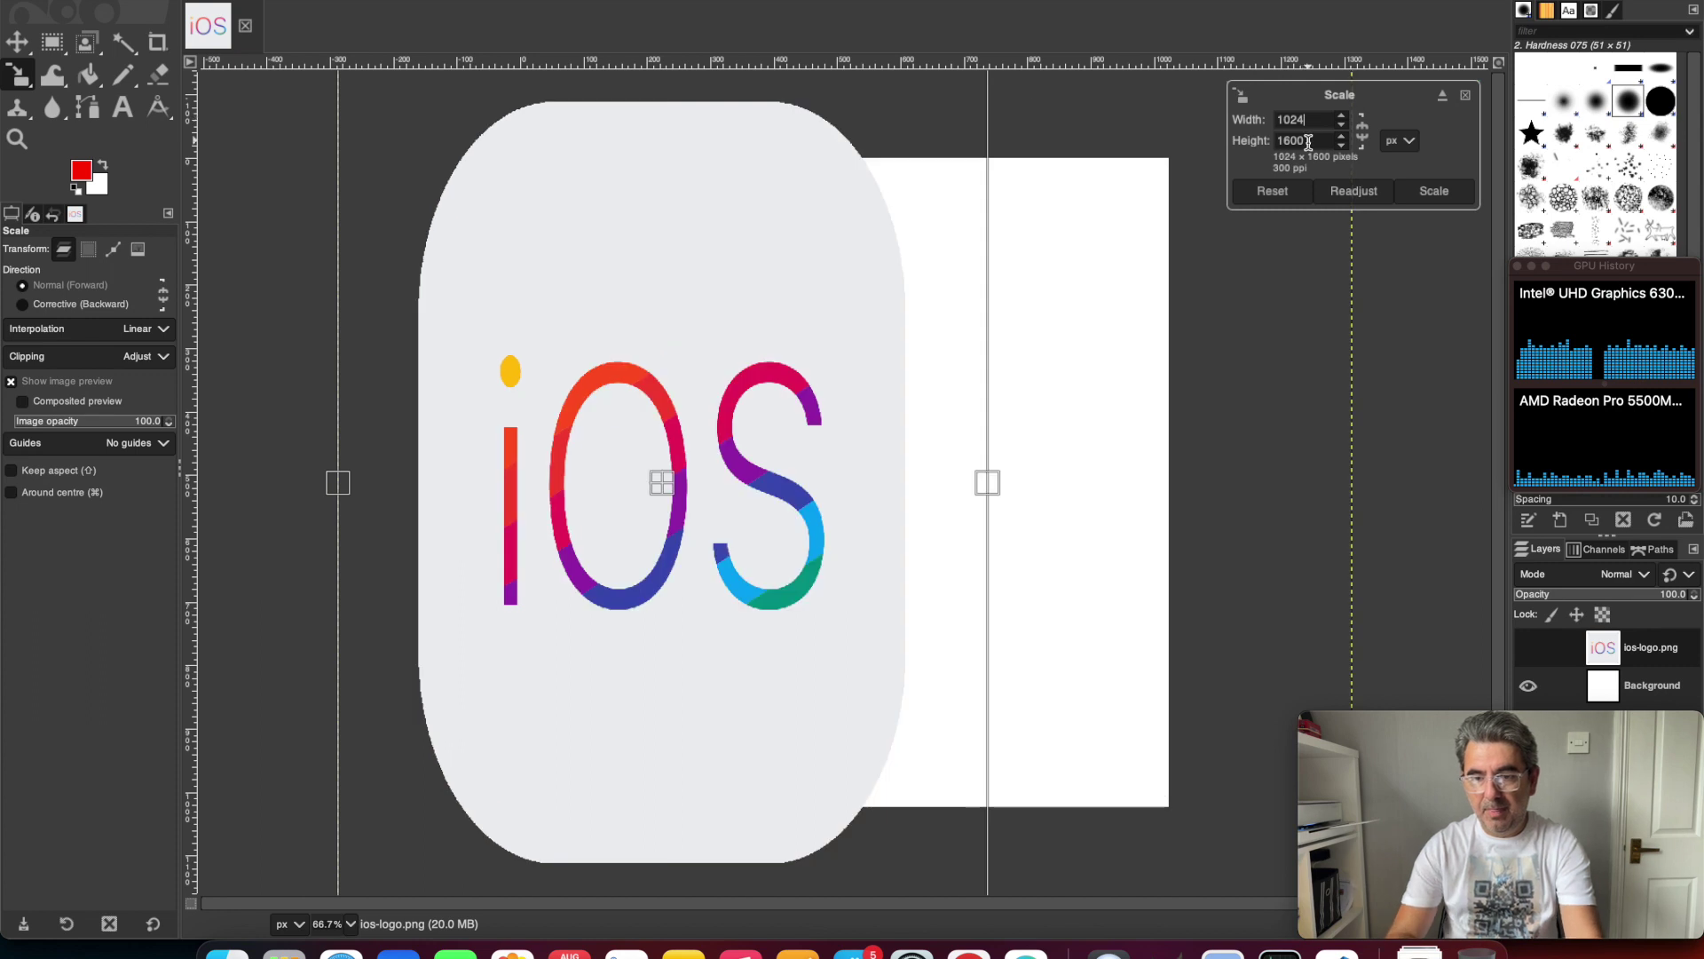
pyautogui.press('Tab')
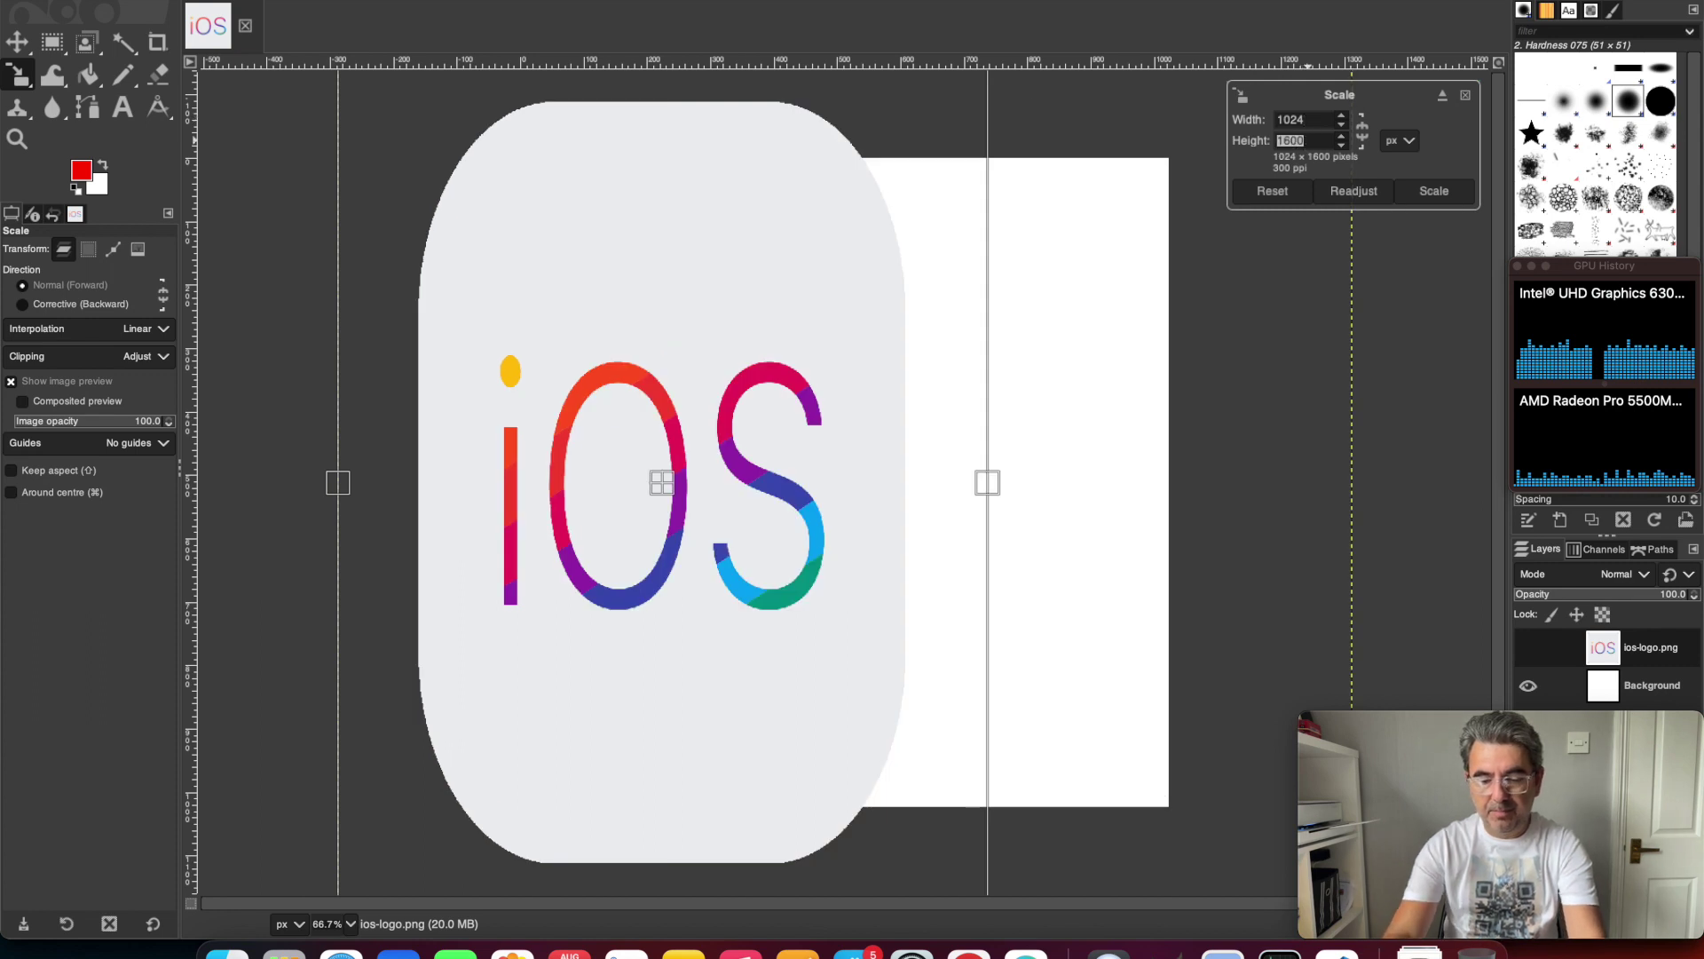
pyautogui.write('1024')
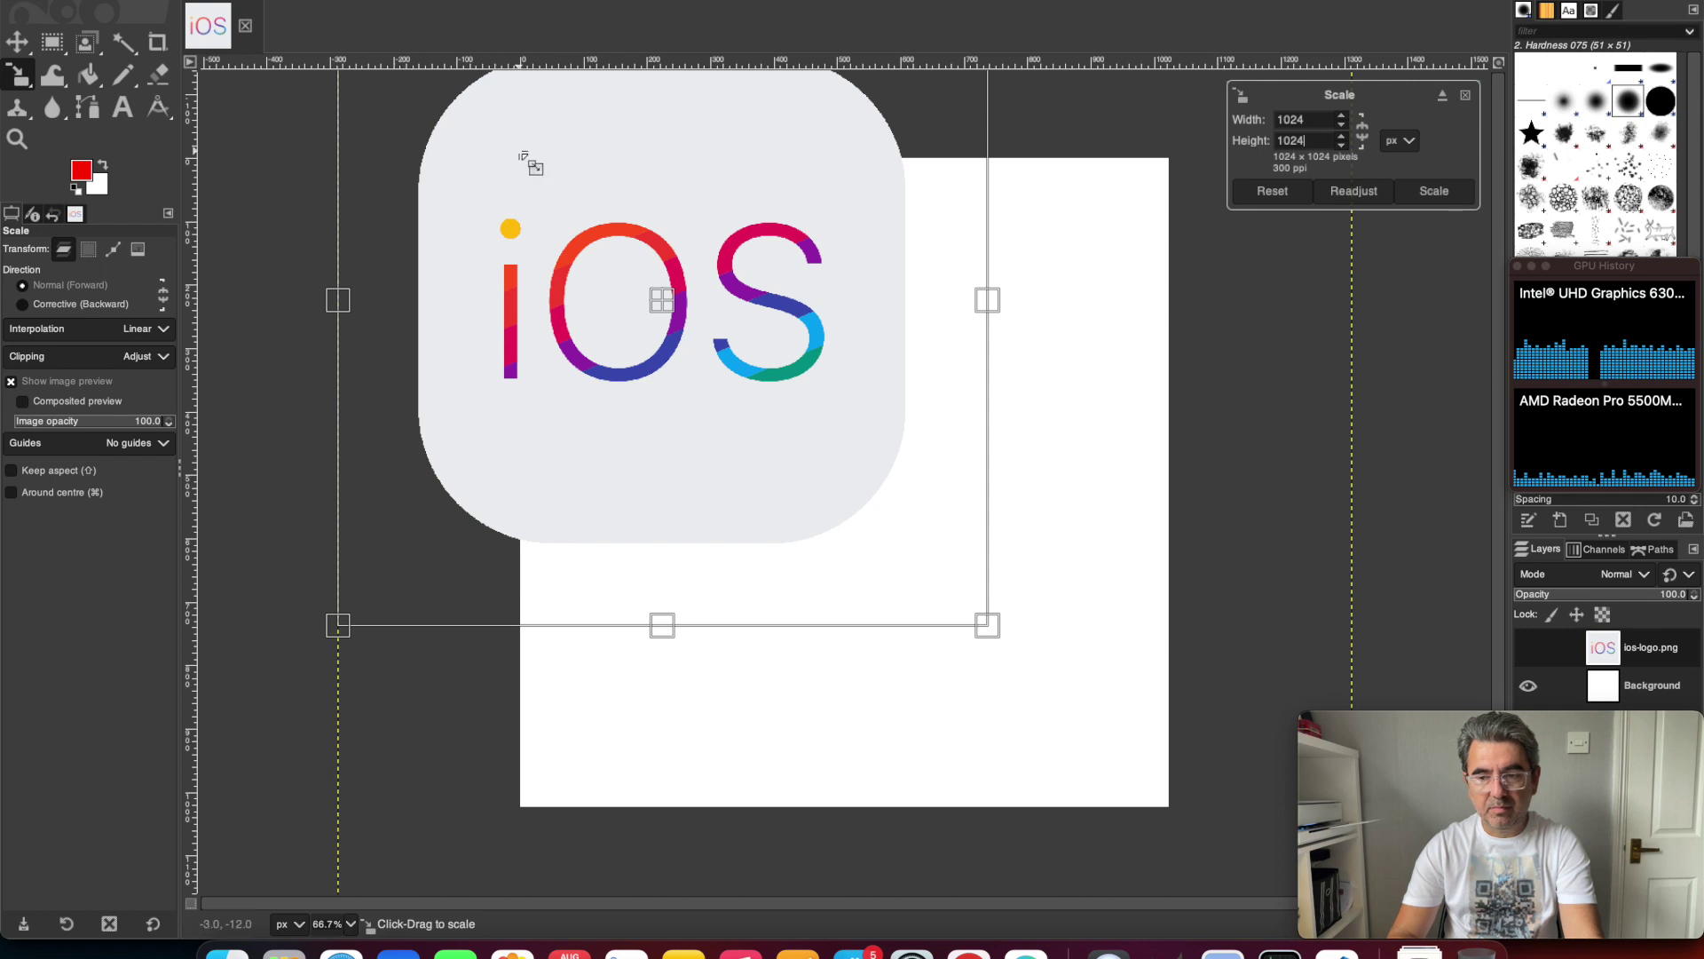
pyautogui.click(1434, 191)
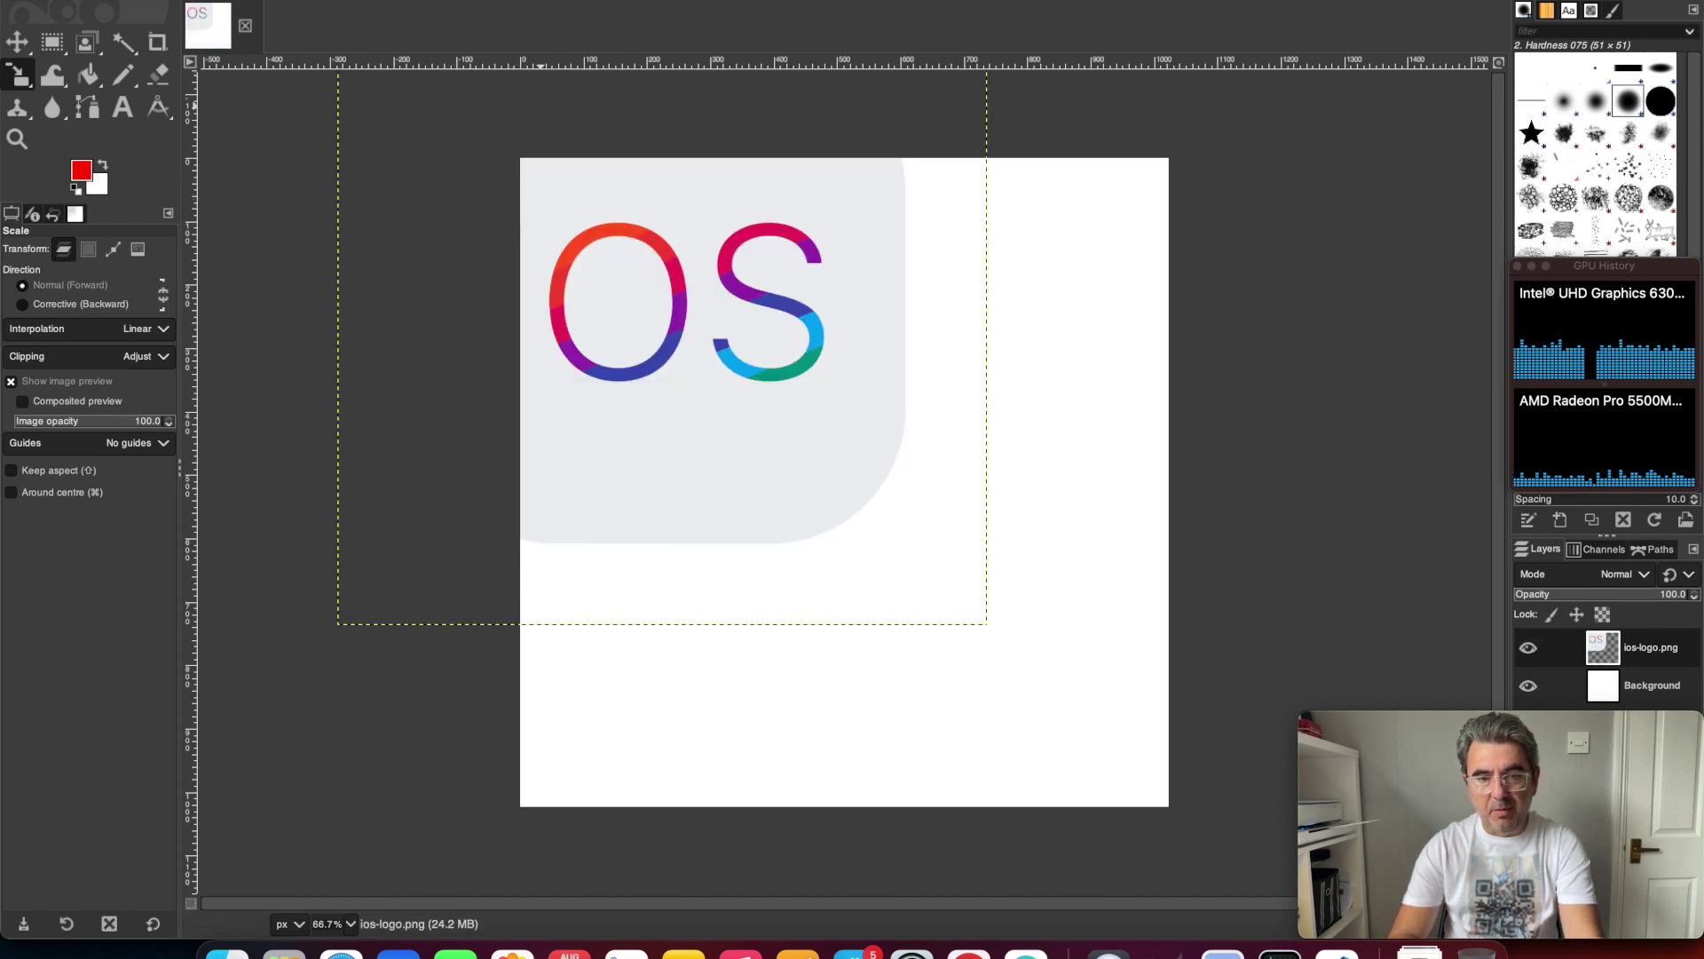
# Step: Turn on Snap to Canvas Edges and move the logo layer to fill the canvas exactly
pyautogui.click(333, 0)
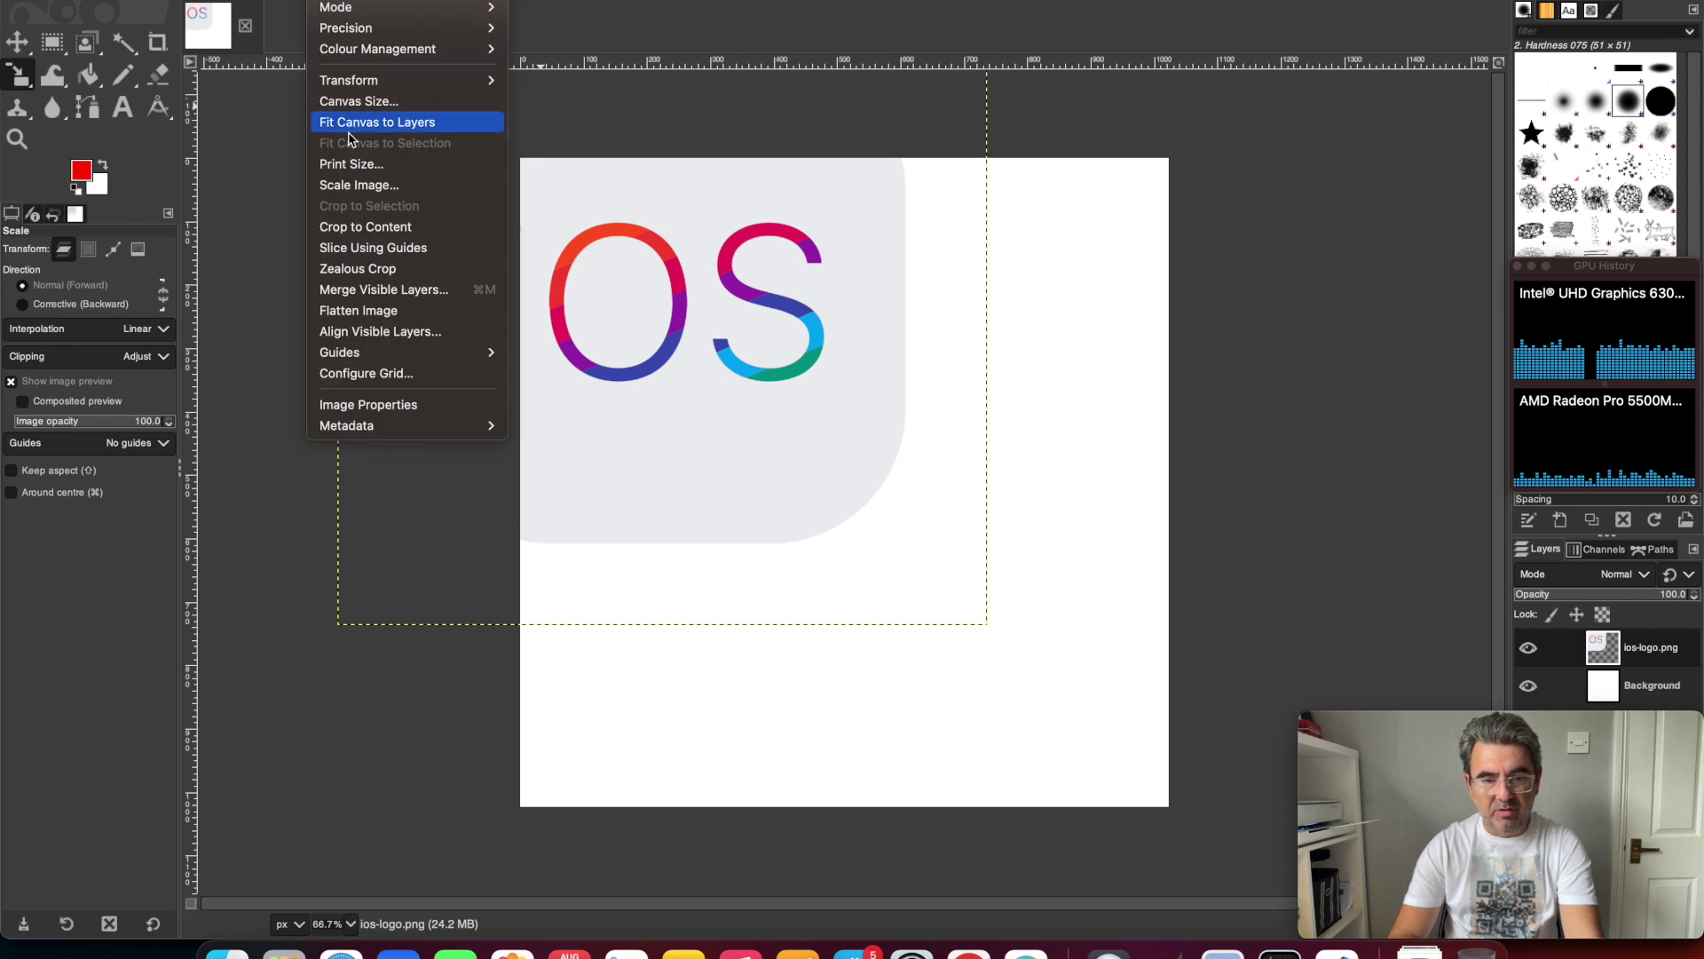
pyautogui.moveTo(277, 0)
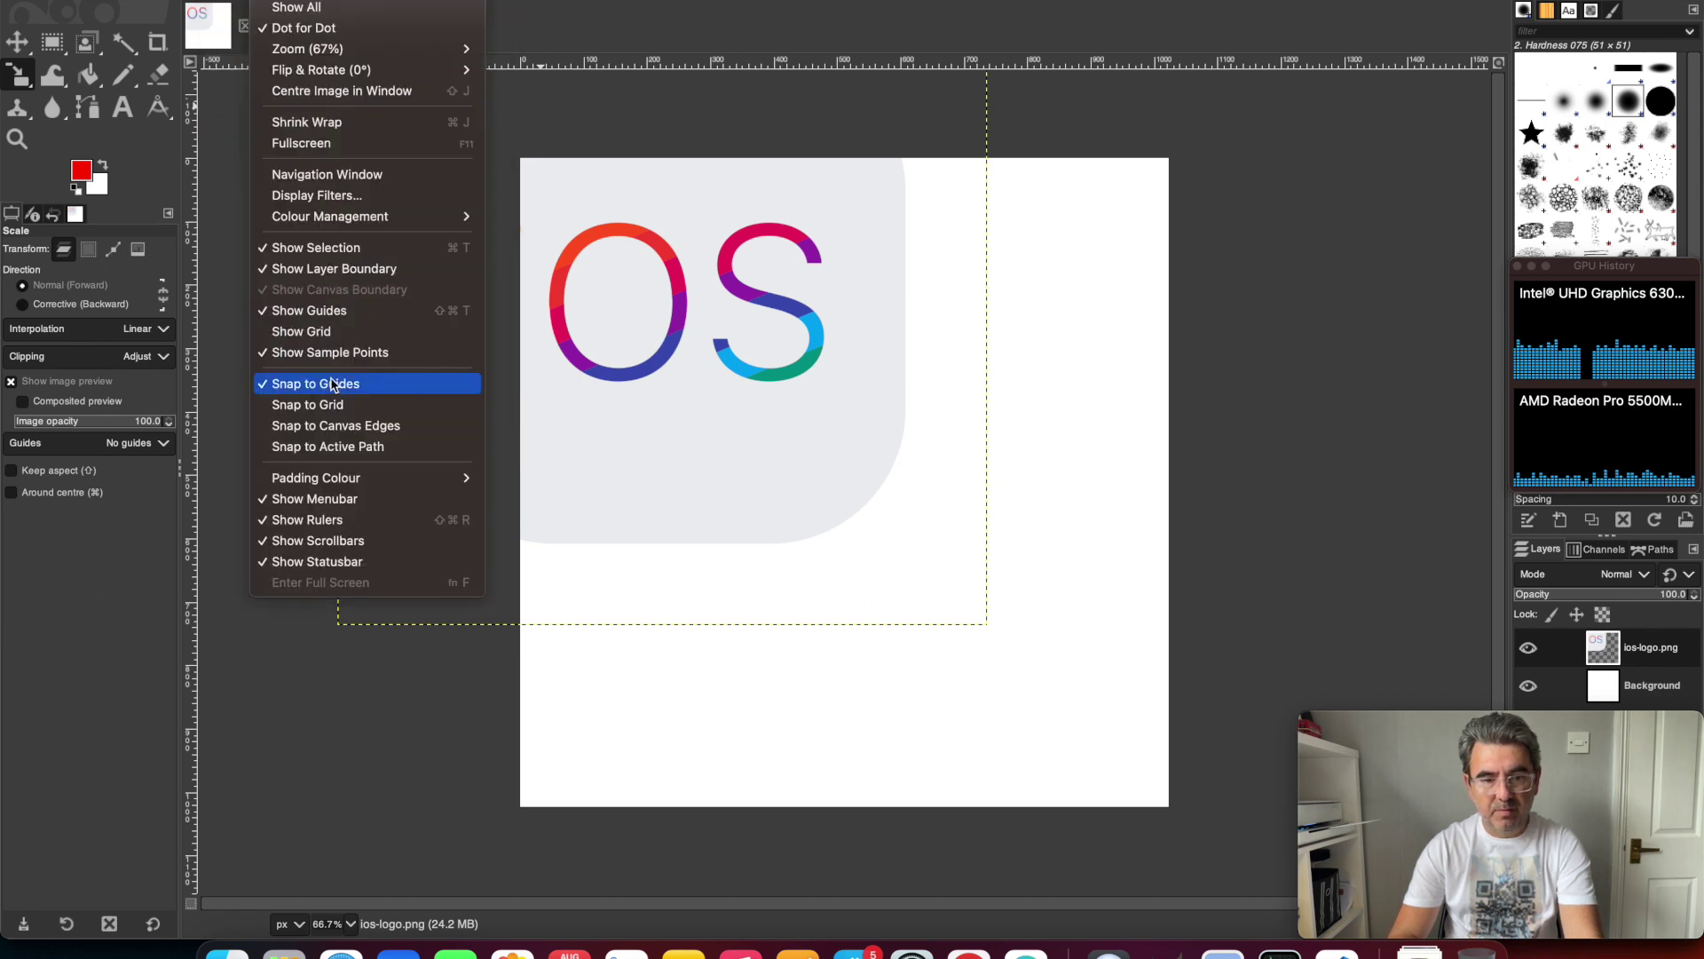
pyautogui.click(336, 426)
pyautogui.click(585, 360)
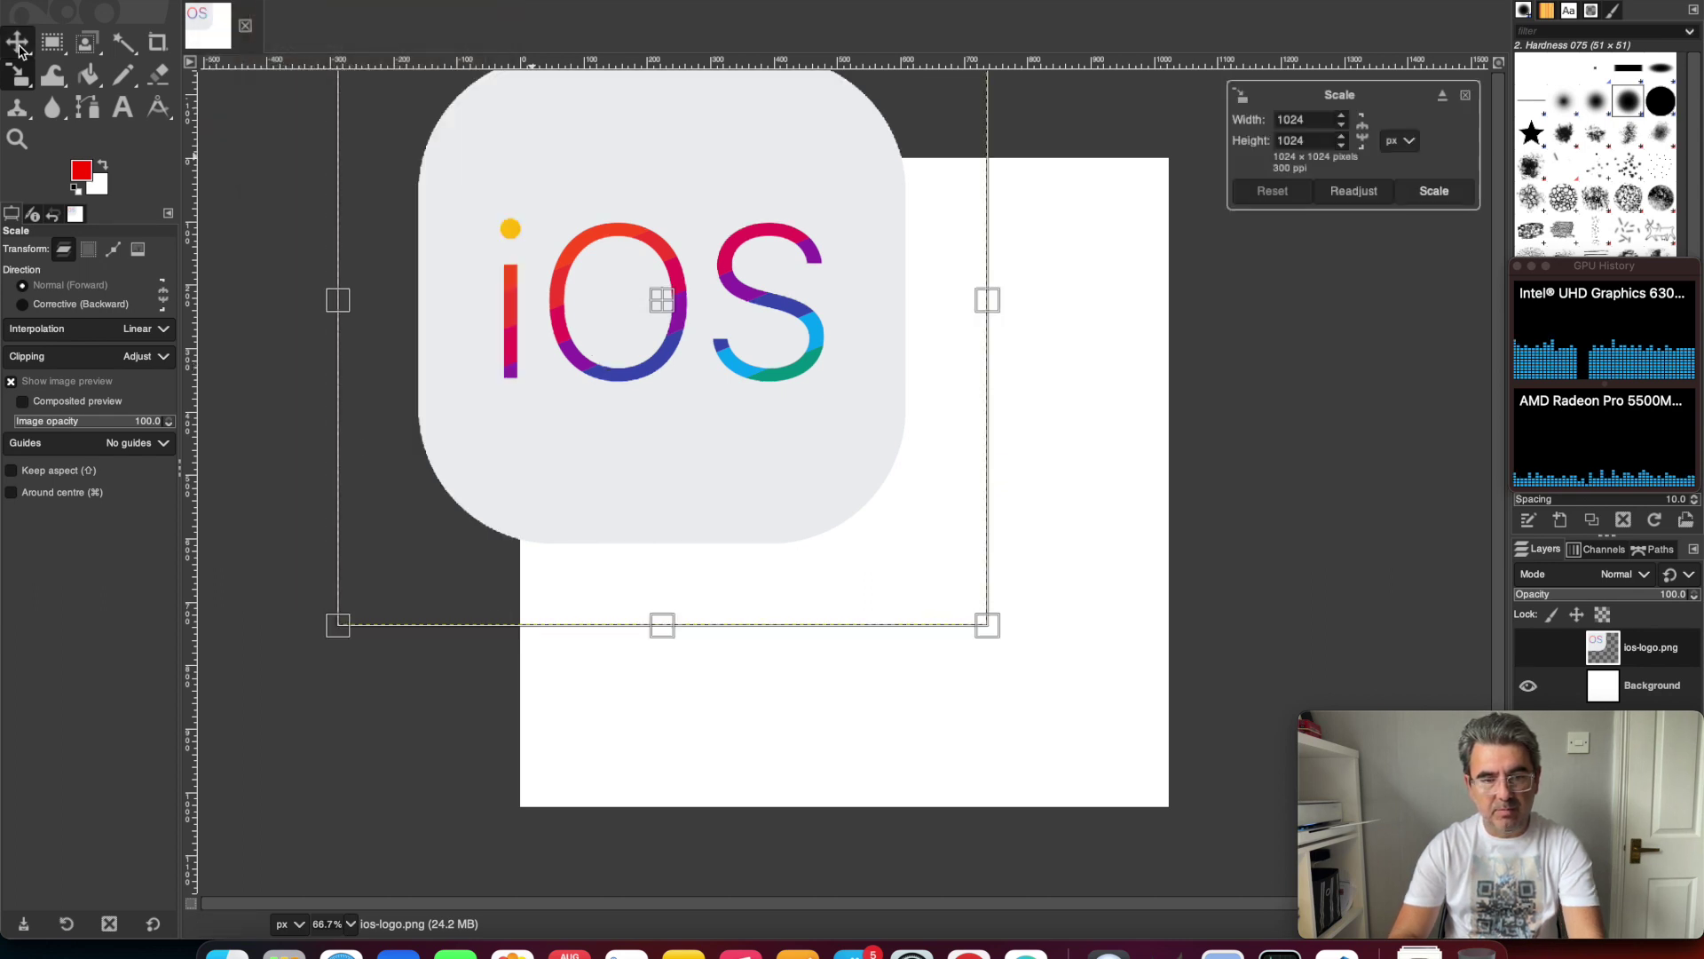
pyautogui.press('m')
pyautogui.moveTo(777, 324); pyautogui.dragTo(869, 425)
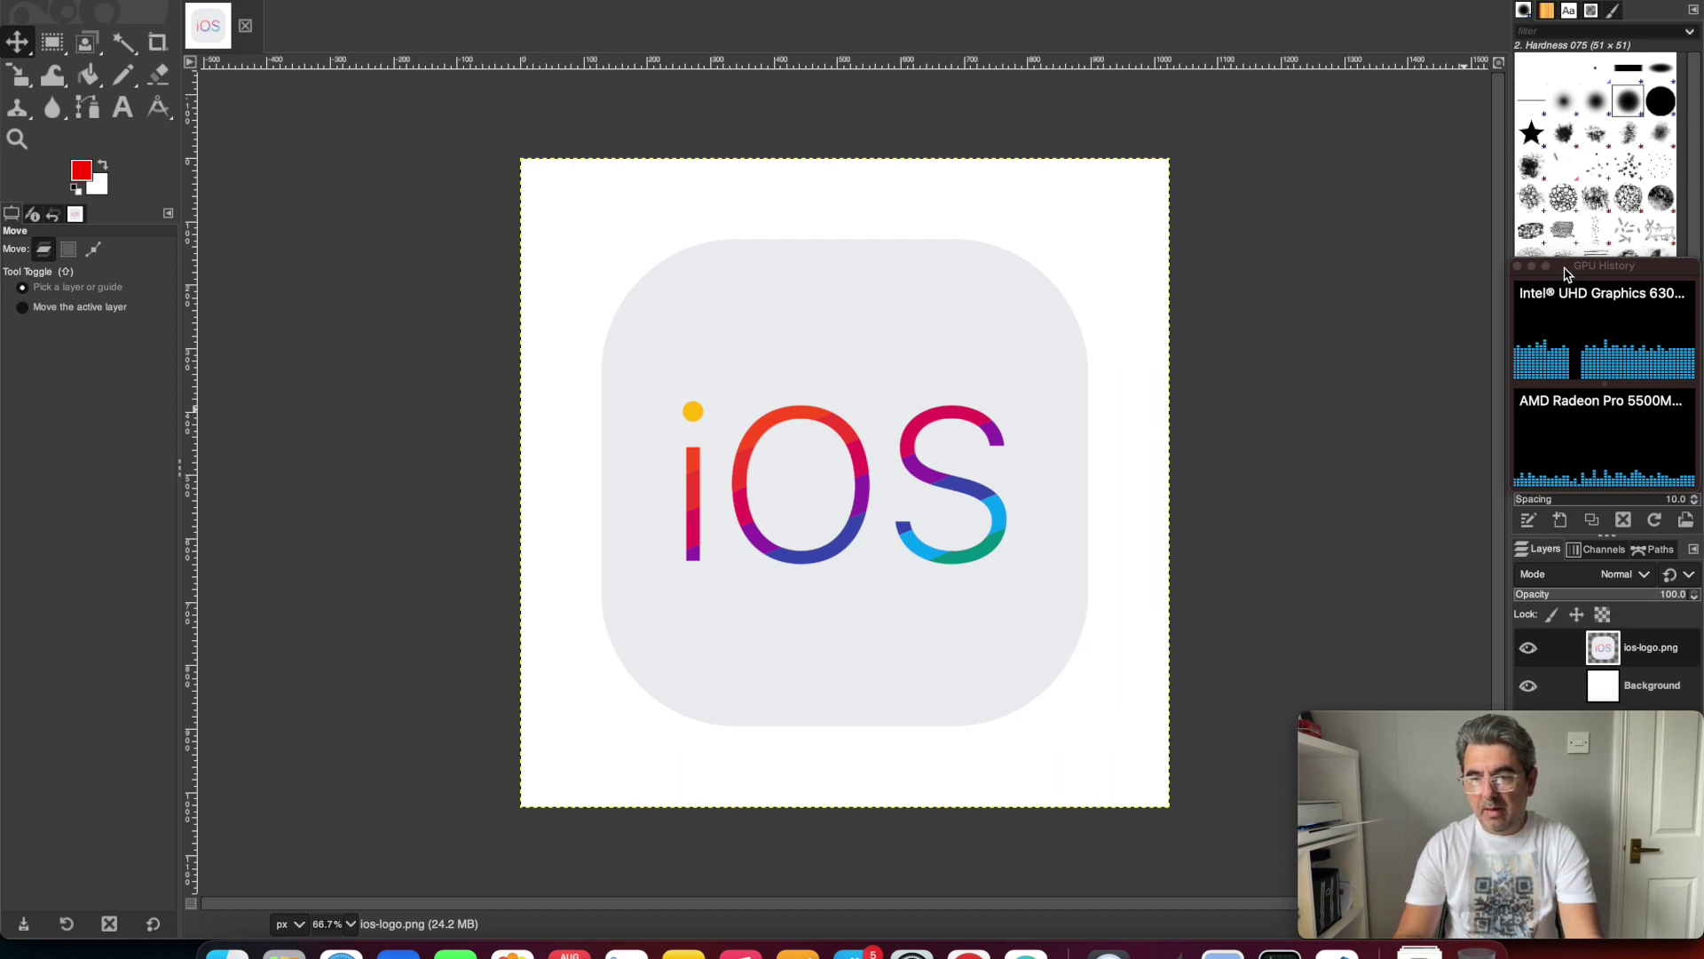
pyautogui.moveTo(1562, 276); pyautogui.dragTo(1349, 274)
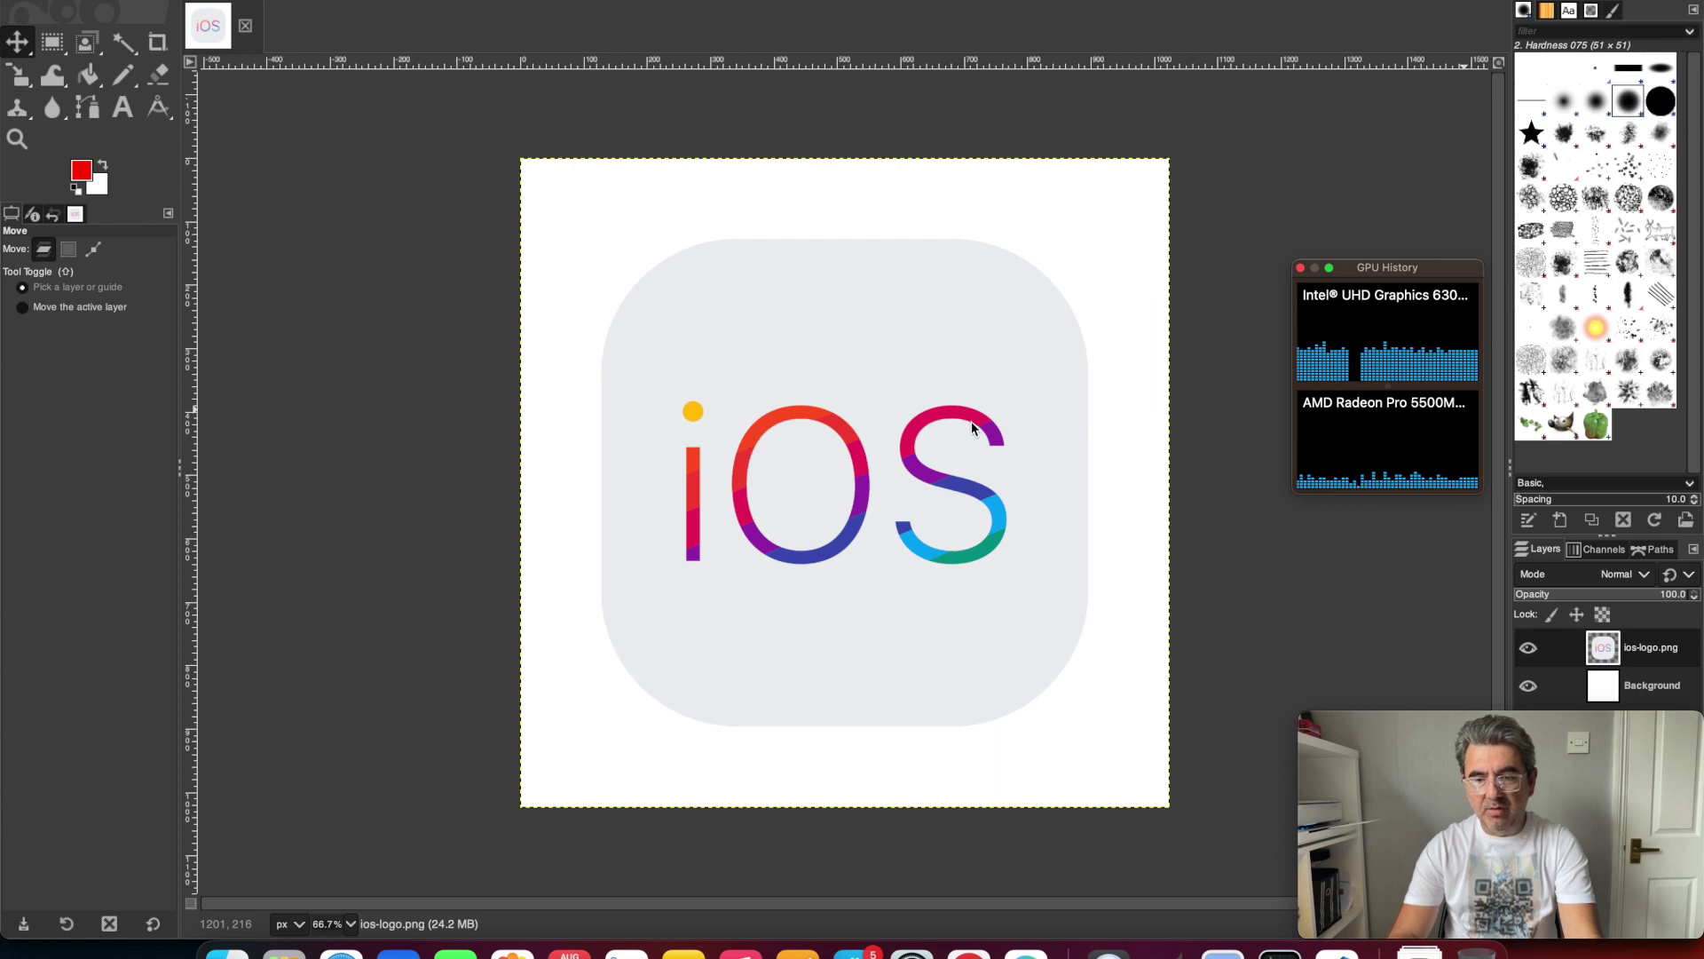
# Step: Set the ios-logo.png layer's mode to Erase to cut a transparent rounded square from the white
pyautogui.click(1646, 648)
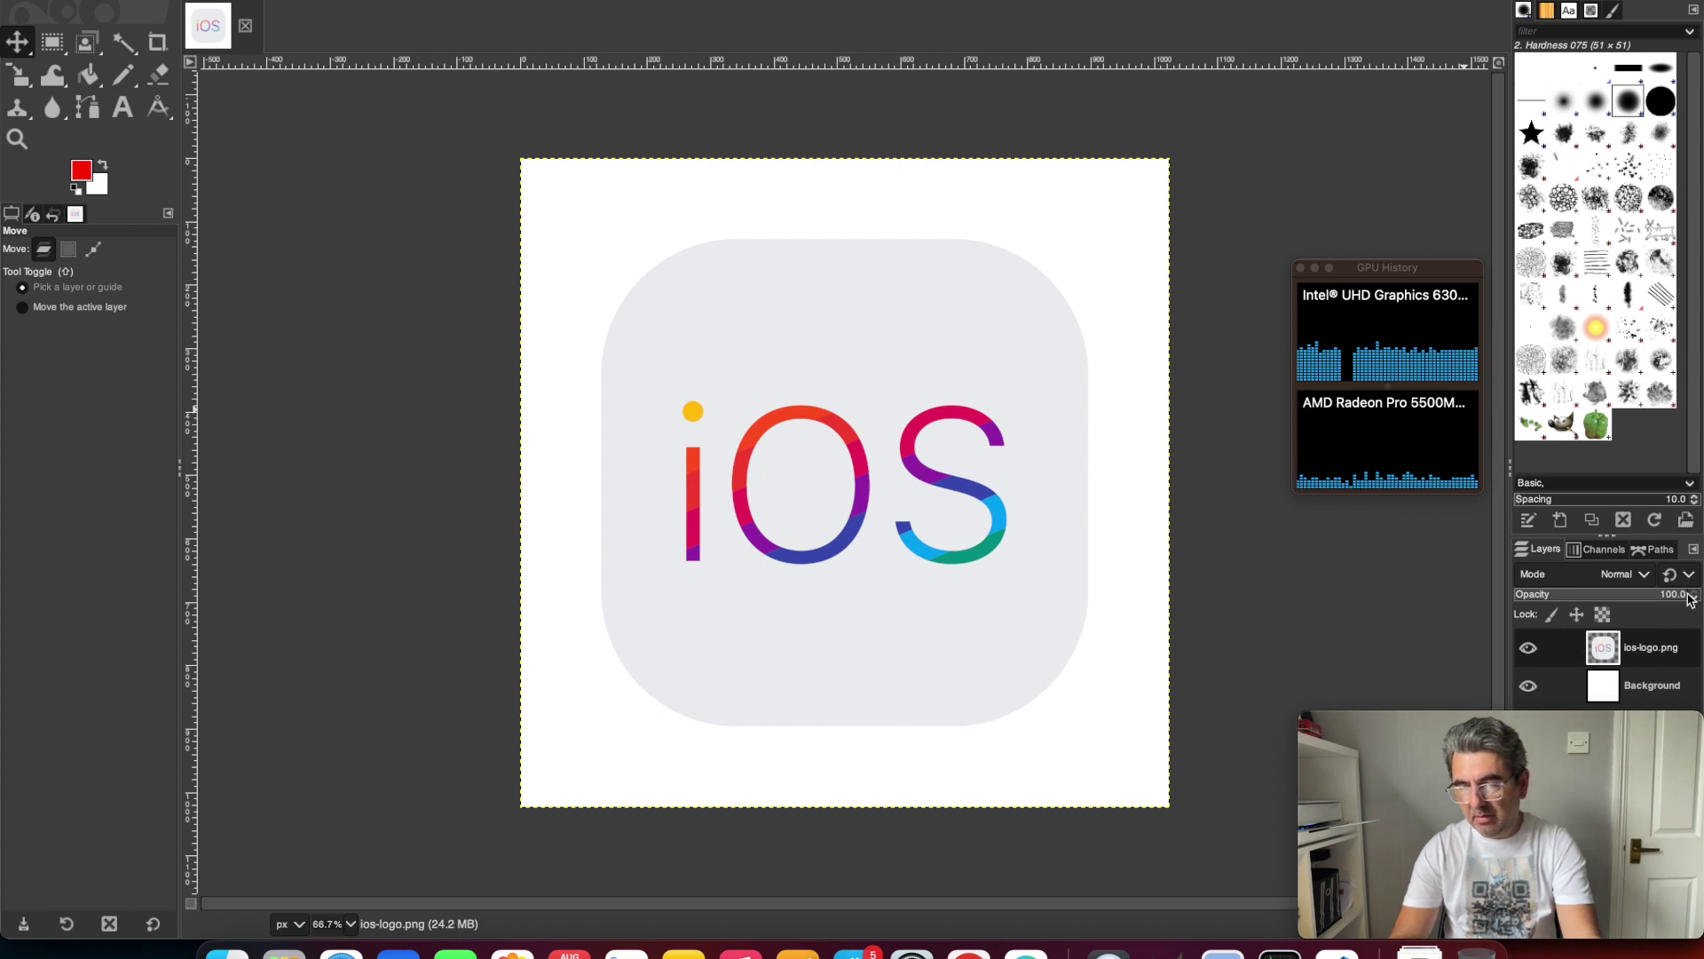
pyautogui.click(1629, 578)
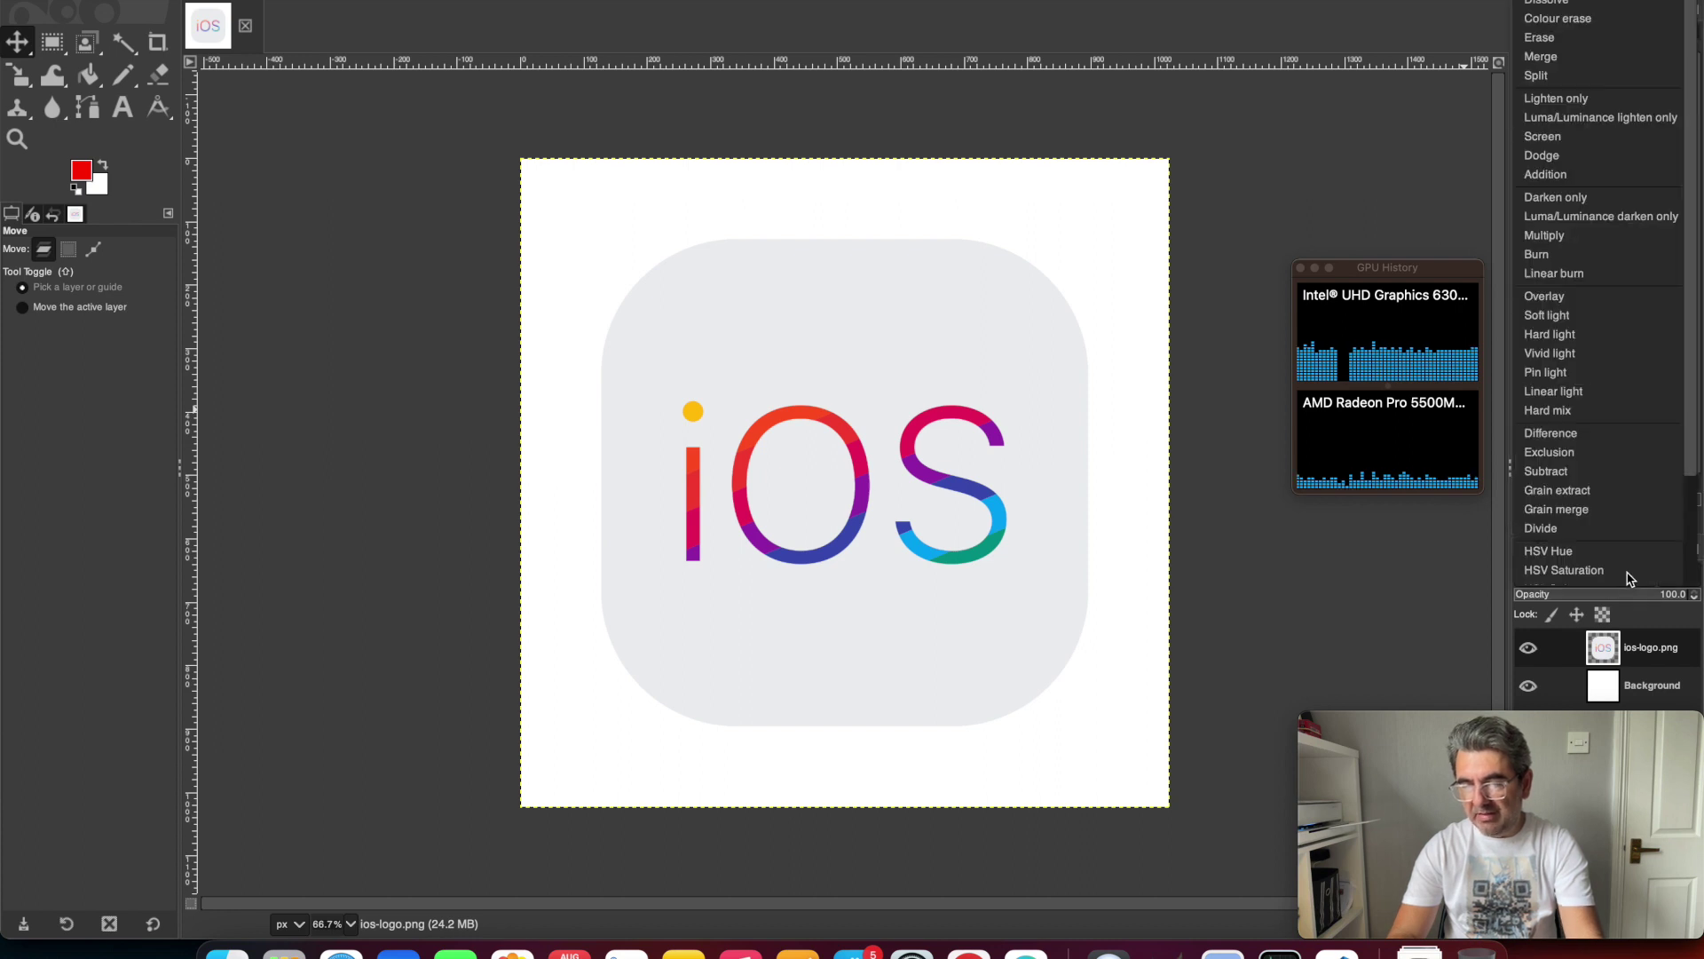
pyautogui.click(1568, 39)
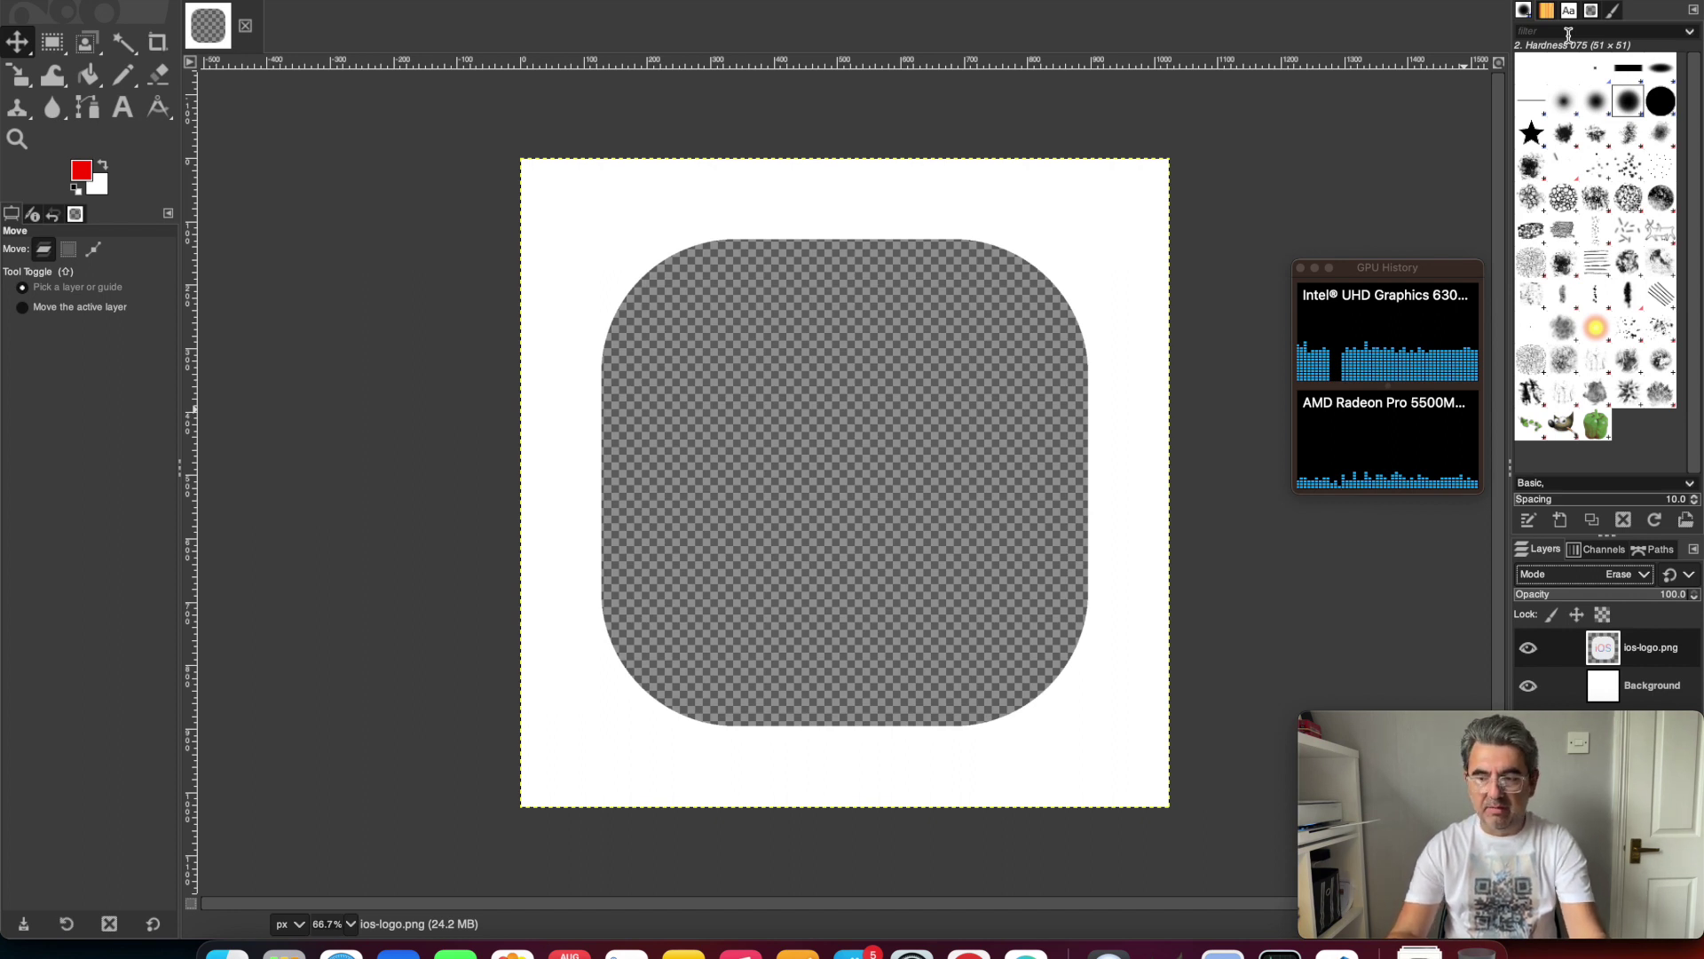
pyautogui.moveTo(1399, 271); pyautogui.dragTo(1618, 255)
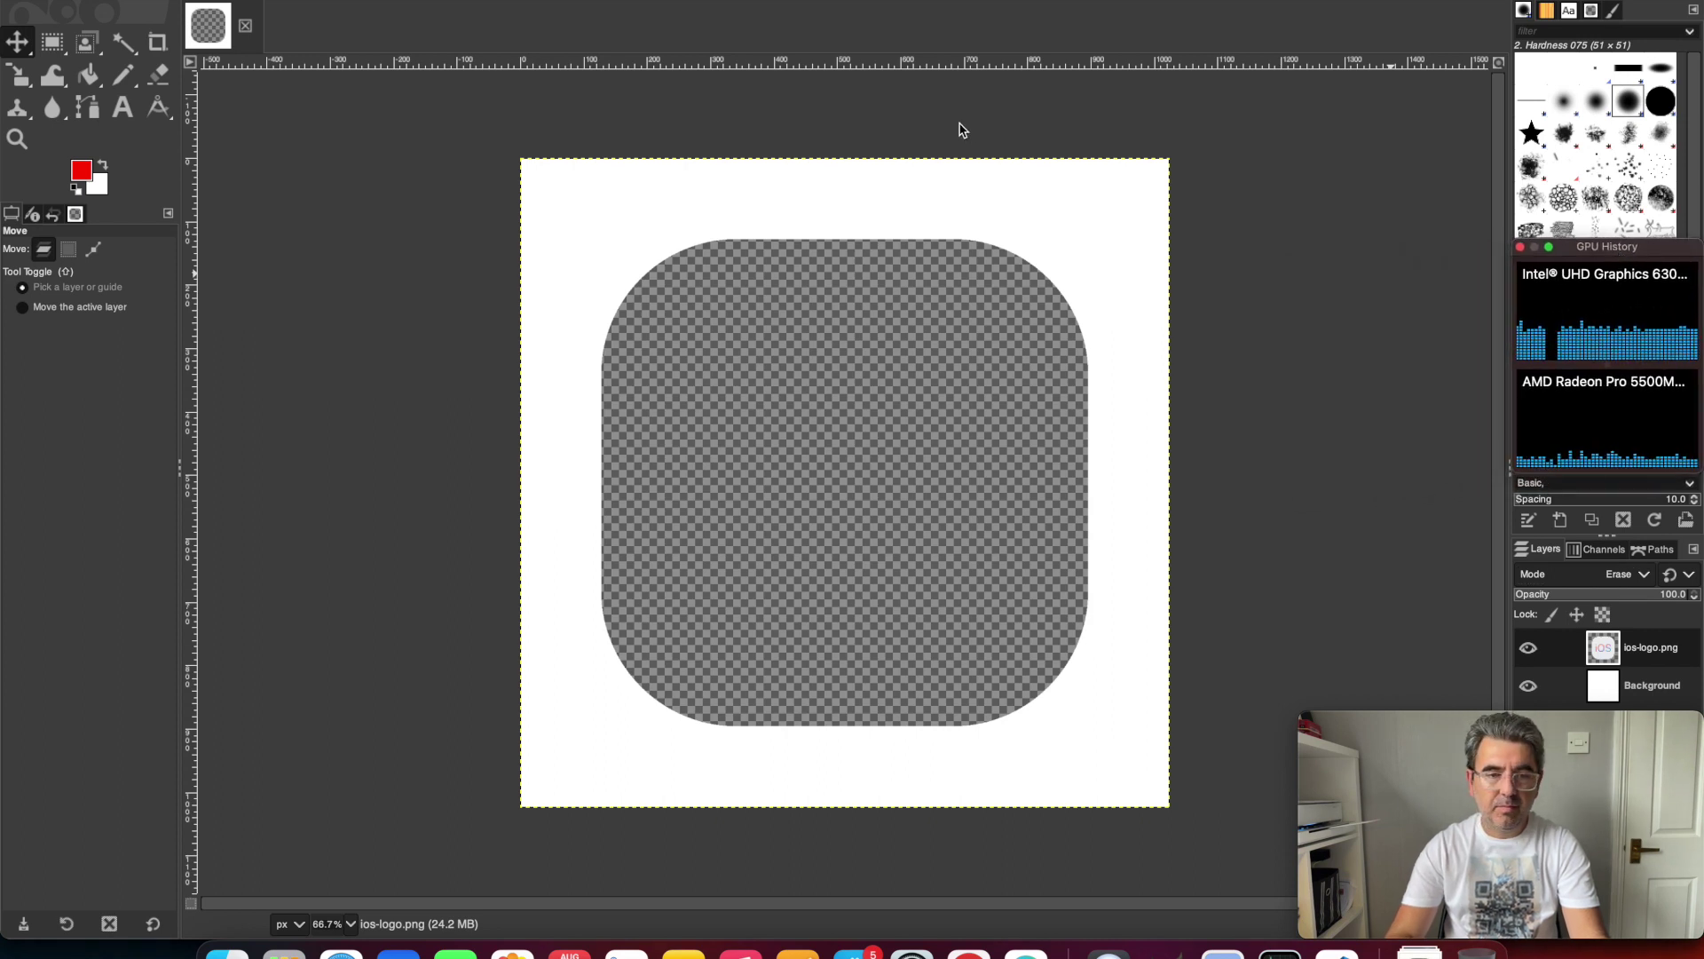
pyautogui.click(342, 149)
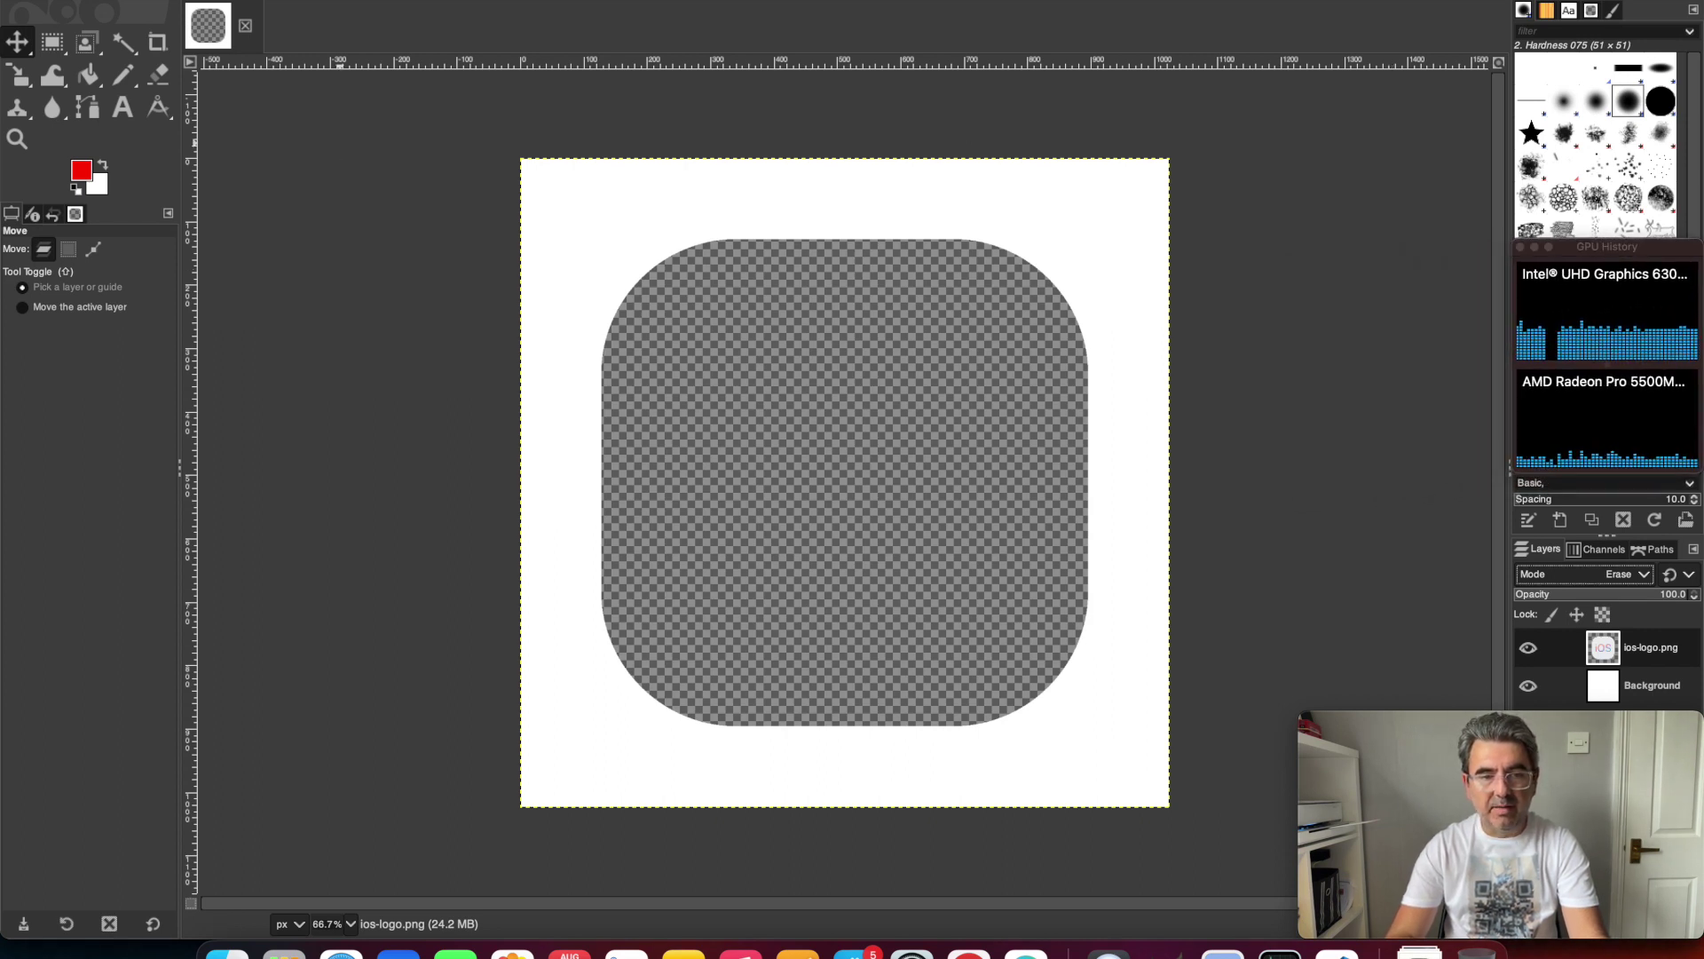
pyautogui.click(142, 2)
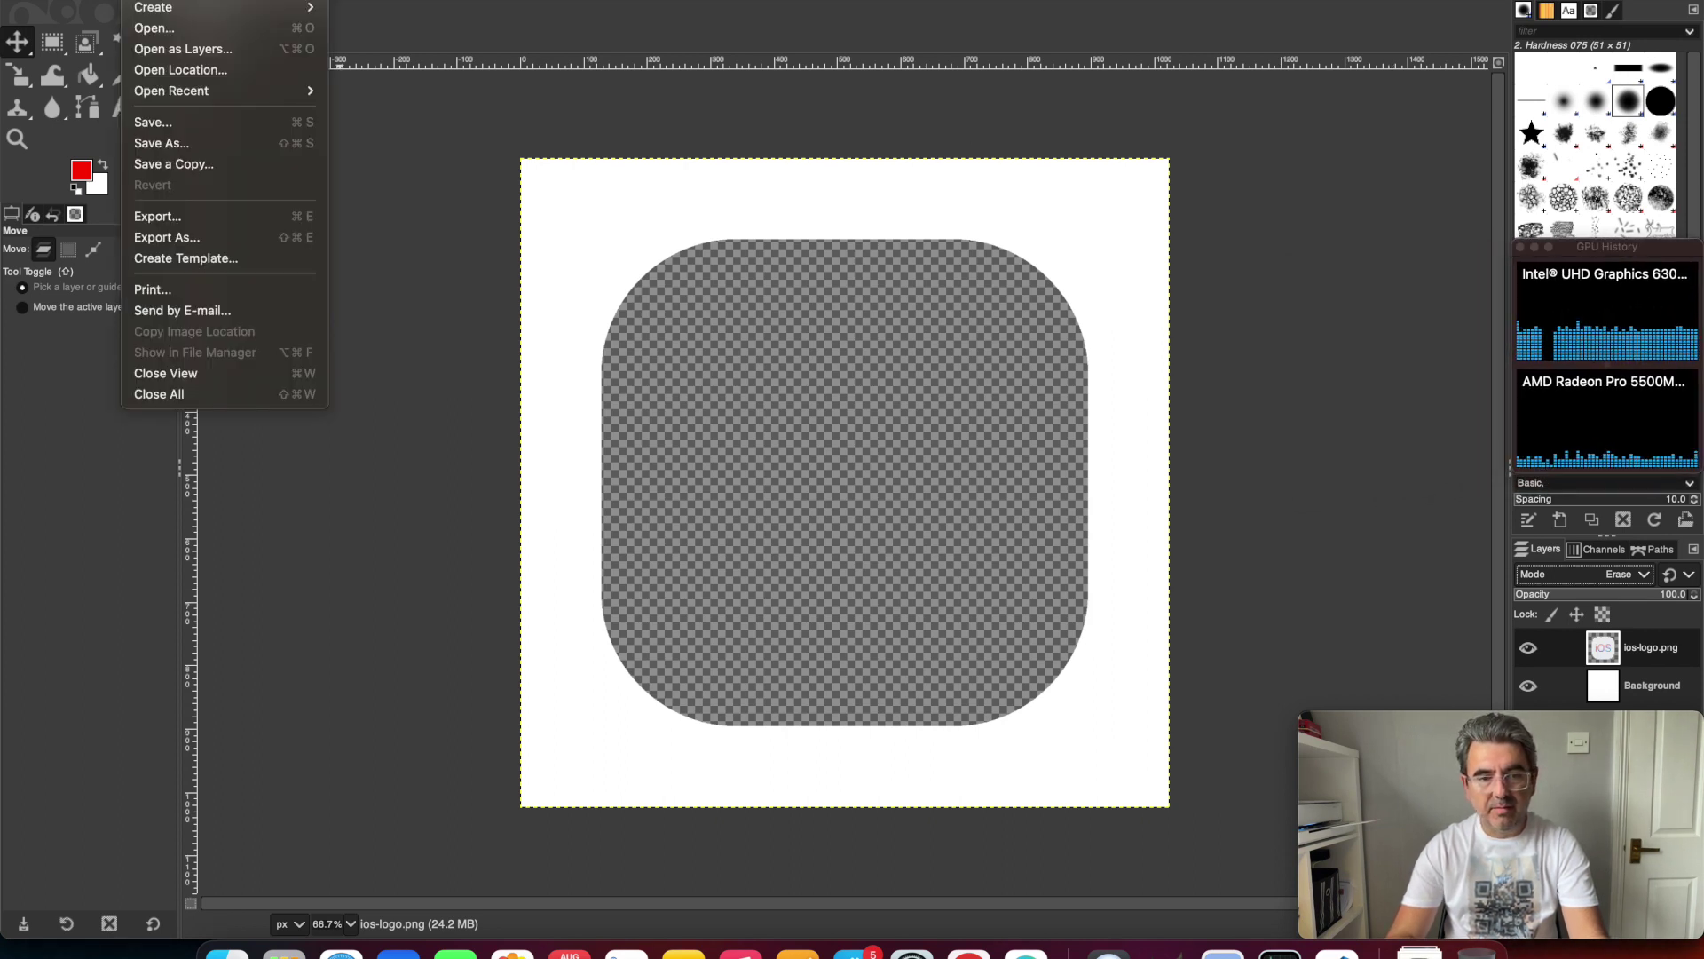
# Step: Export as app_icon_7.png in Downloads/icon-temp, replacing the old file, with default PNG settings
pyautogui.click(207, 240)
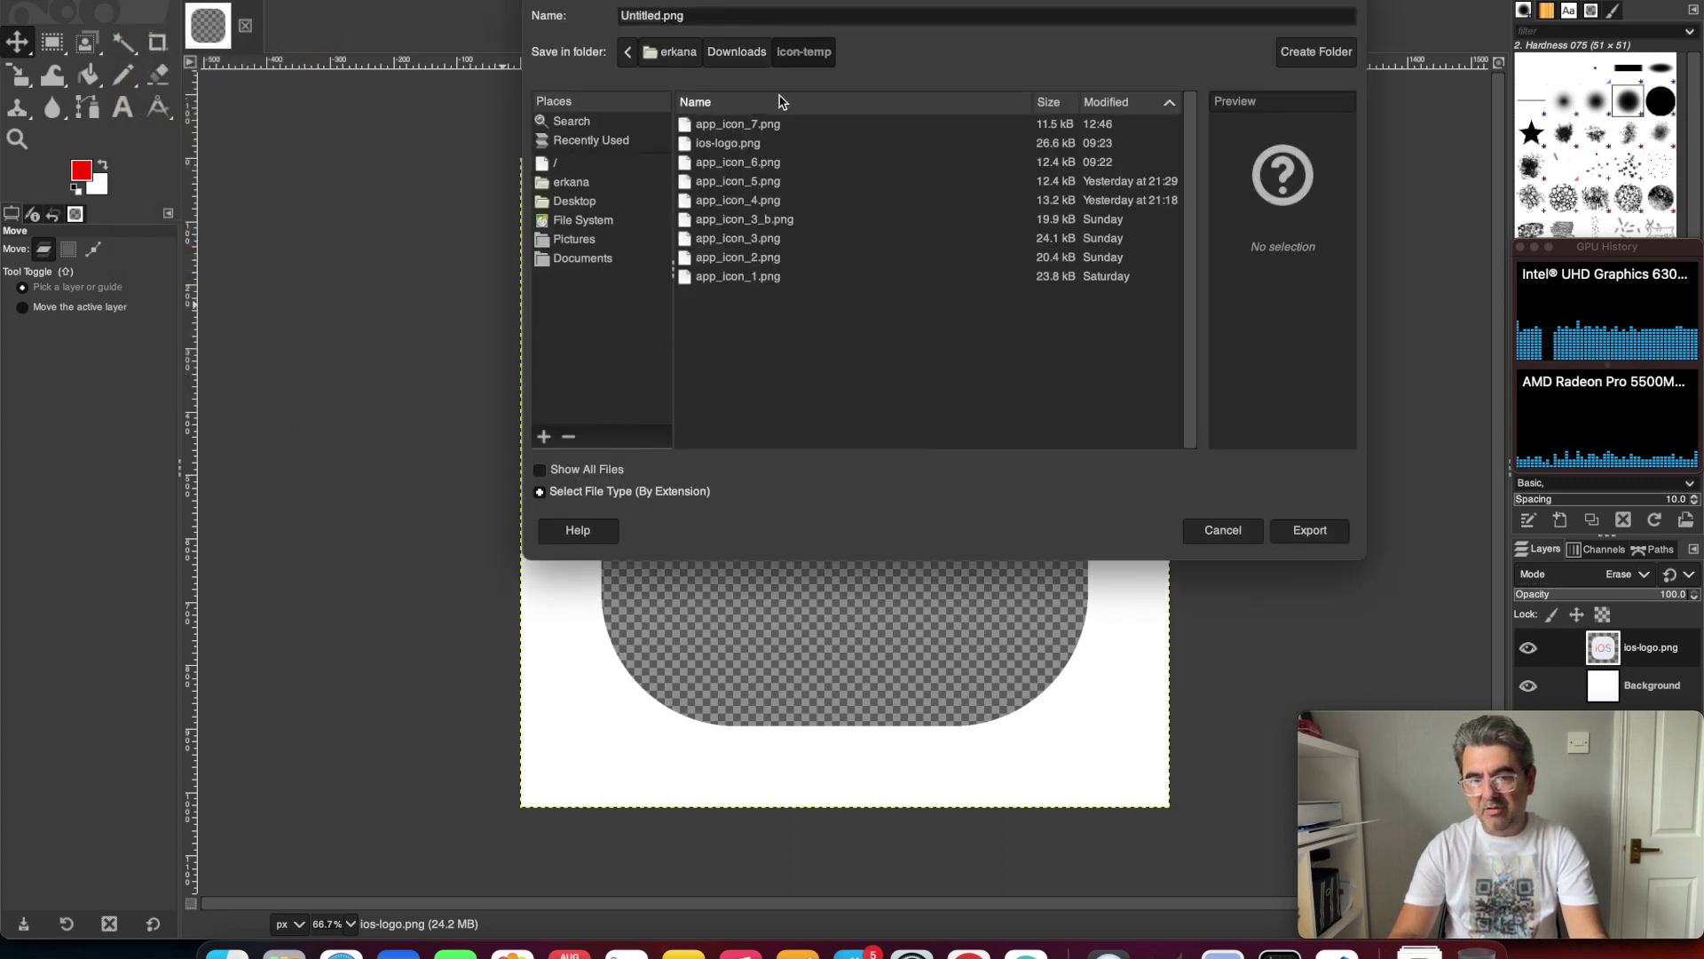
pyautogui.click(780, 125)
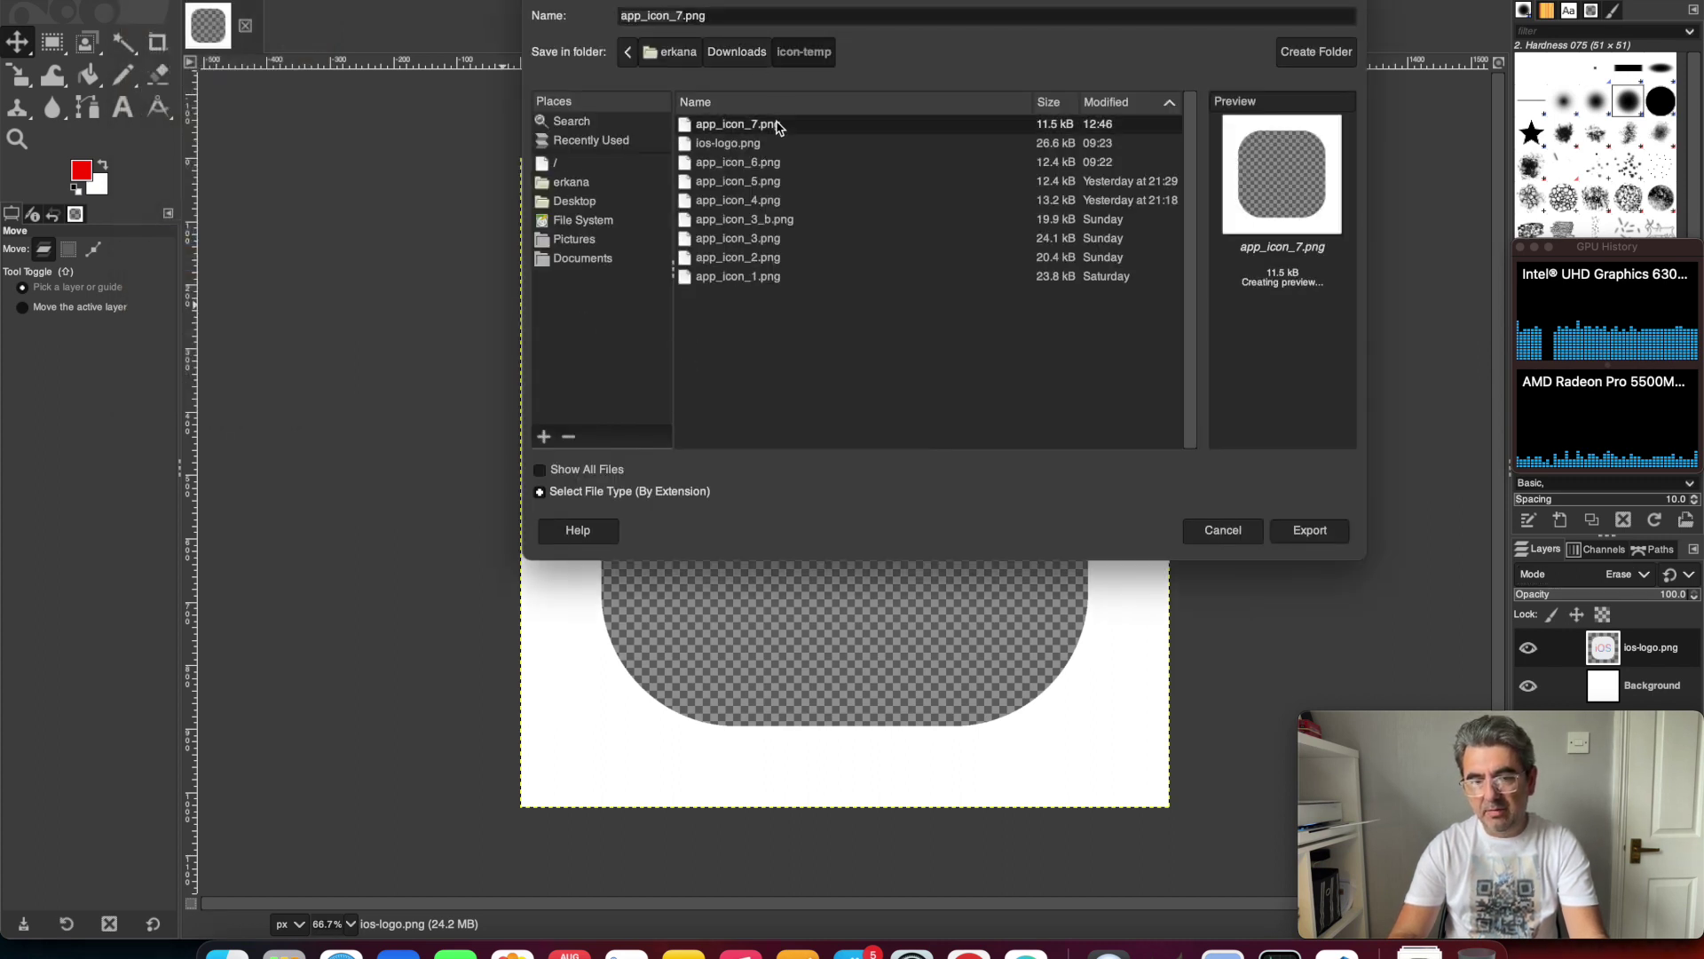
pyautogui.click(1309, 530)
pyautogui.click(1053, 320)
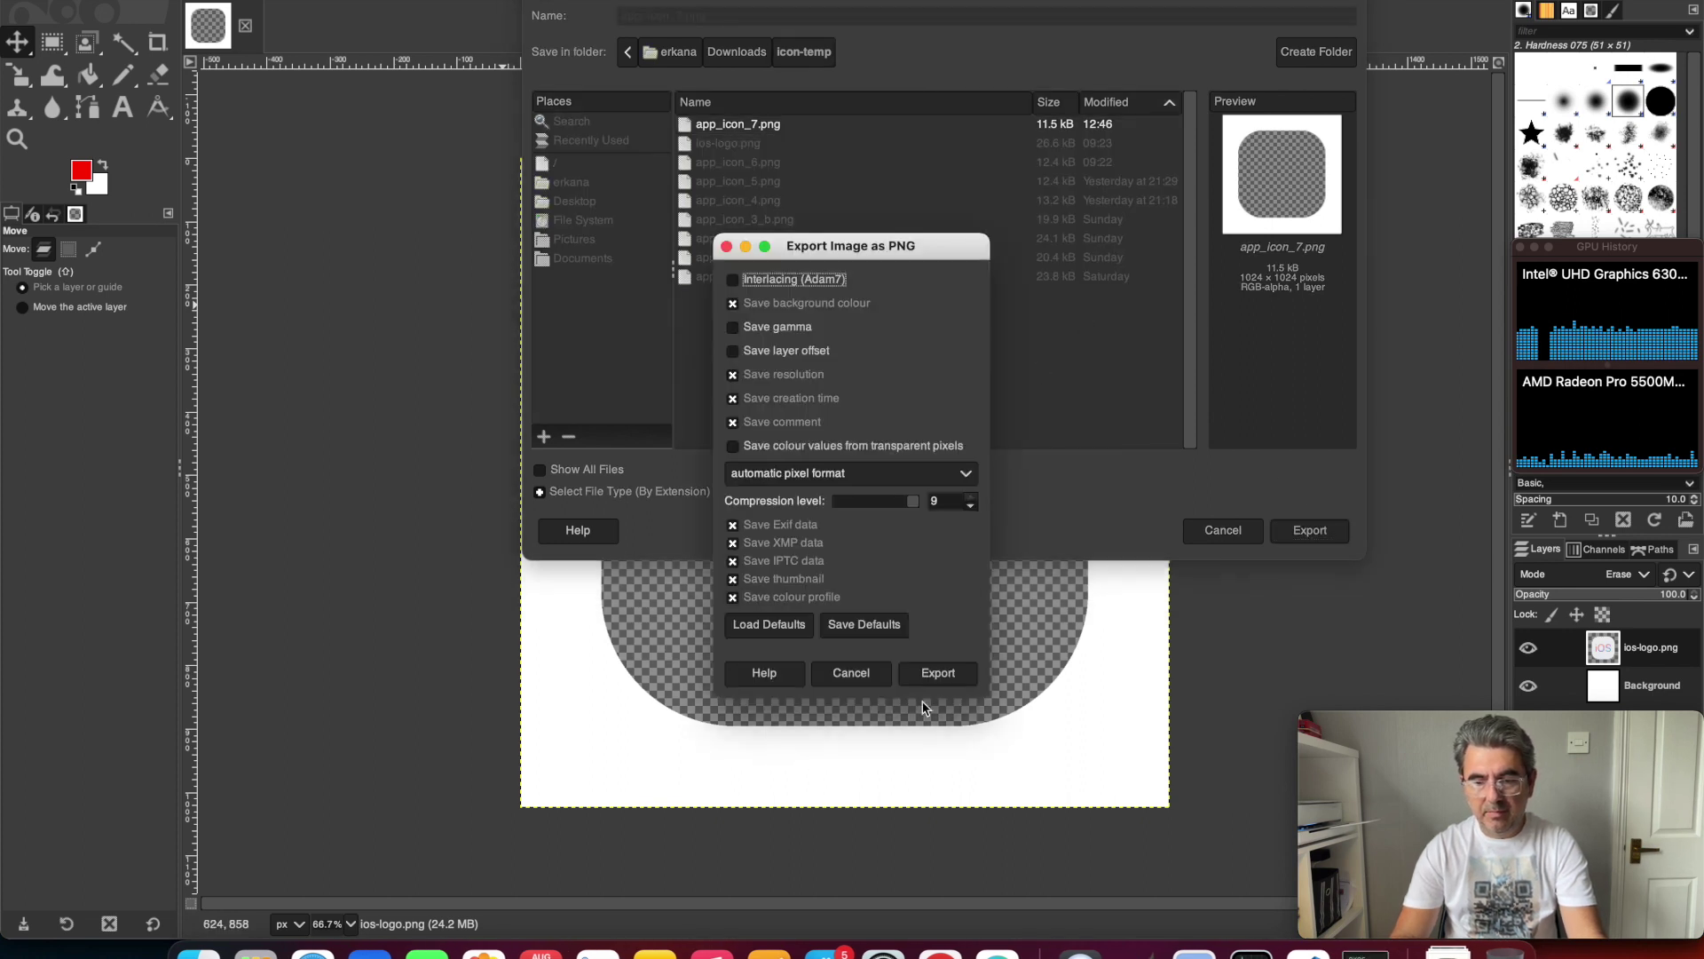
pyautogui.click(943, 678)
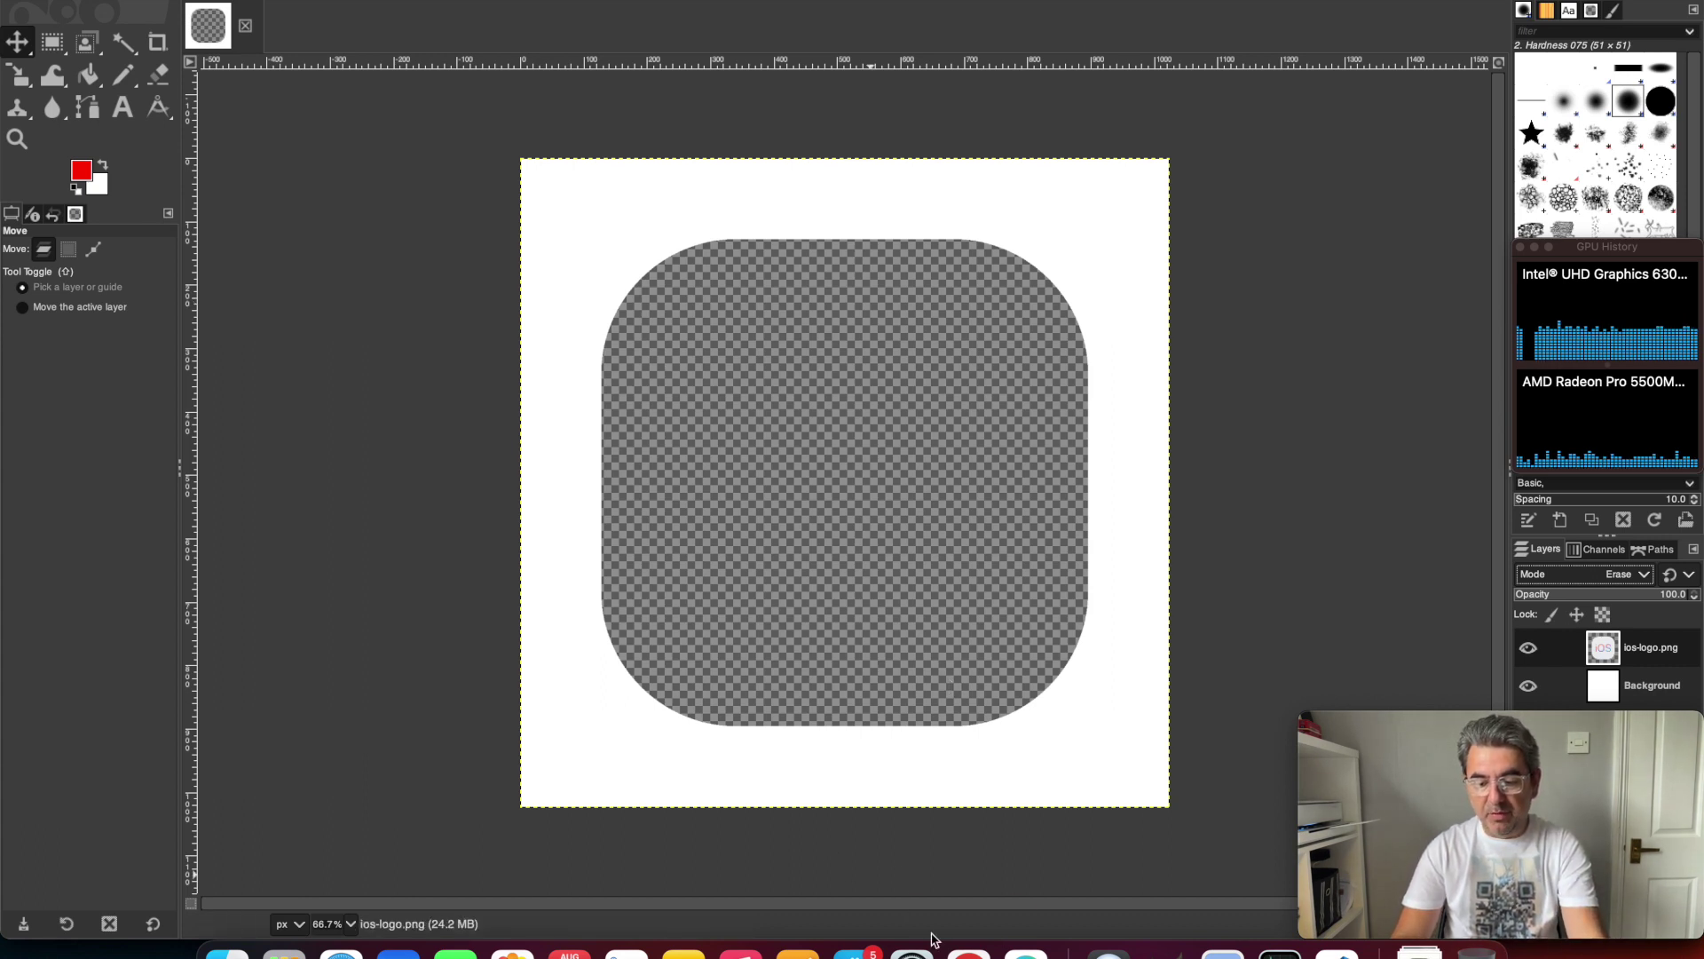
# Step: Back in ComfyUI, delete the Empty Latent Image node from the SDXL graph
pyautogui.click(968, 952)
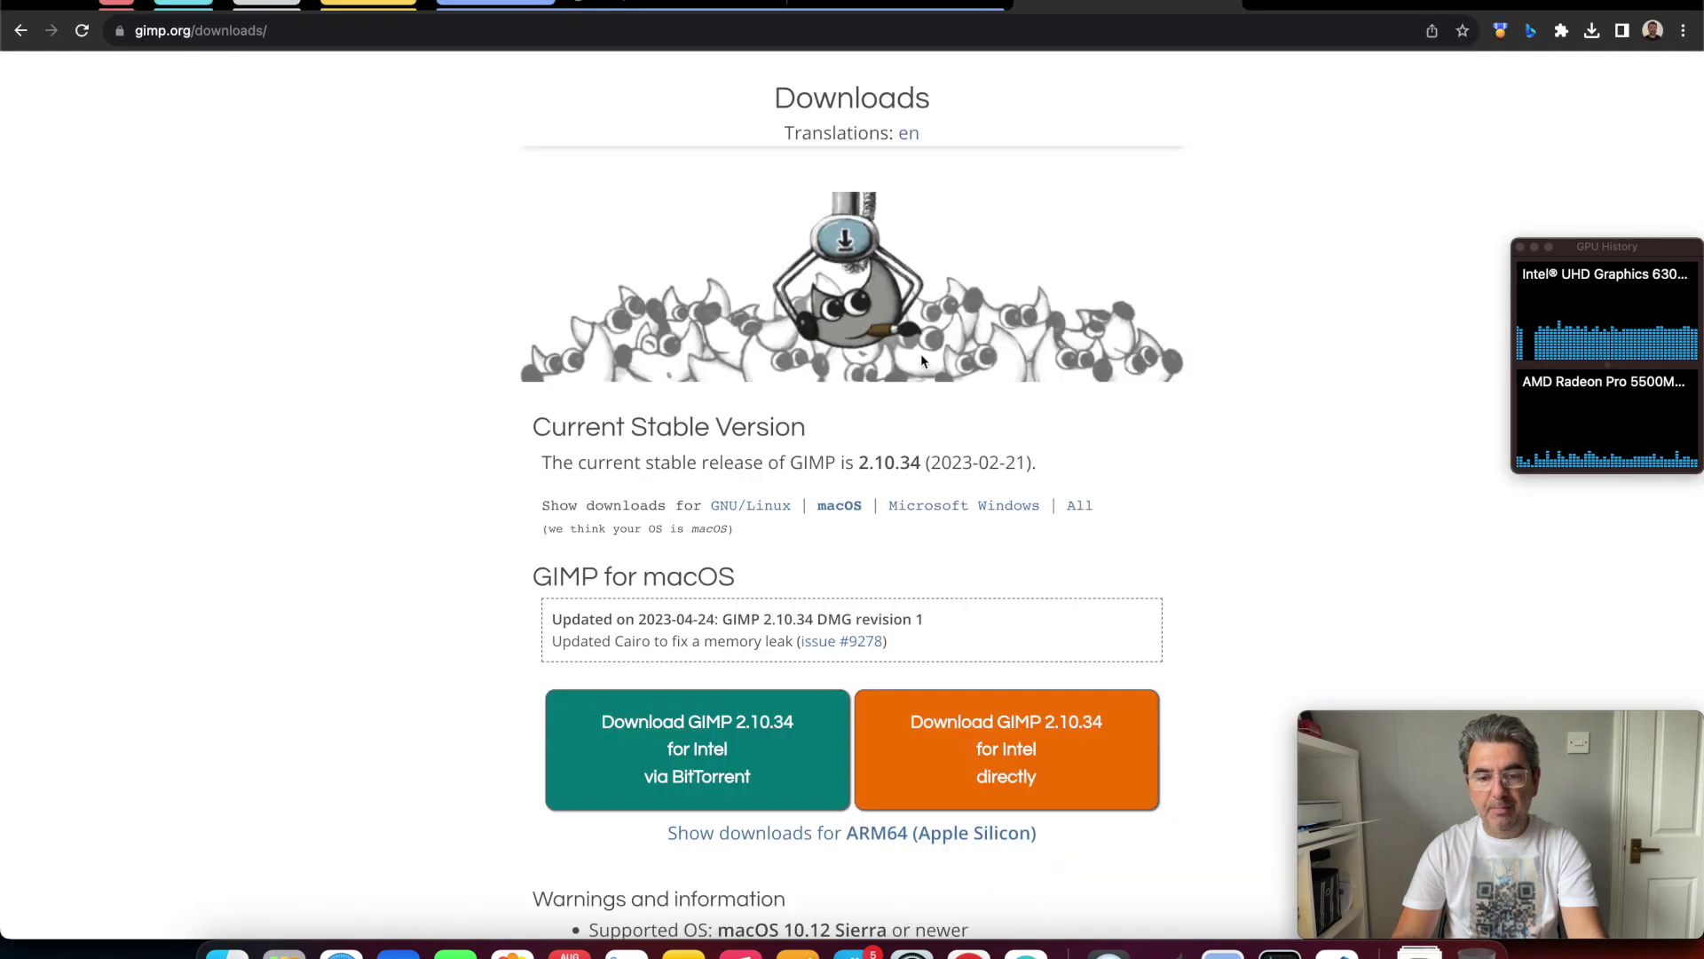
pyautogui.click(670, 2)
pyautogui.moveTo(1029, 248); pyautogui.dragTo(1031, 285)
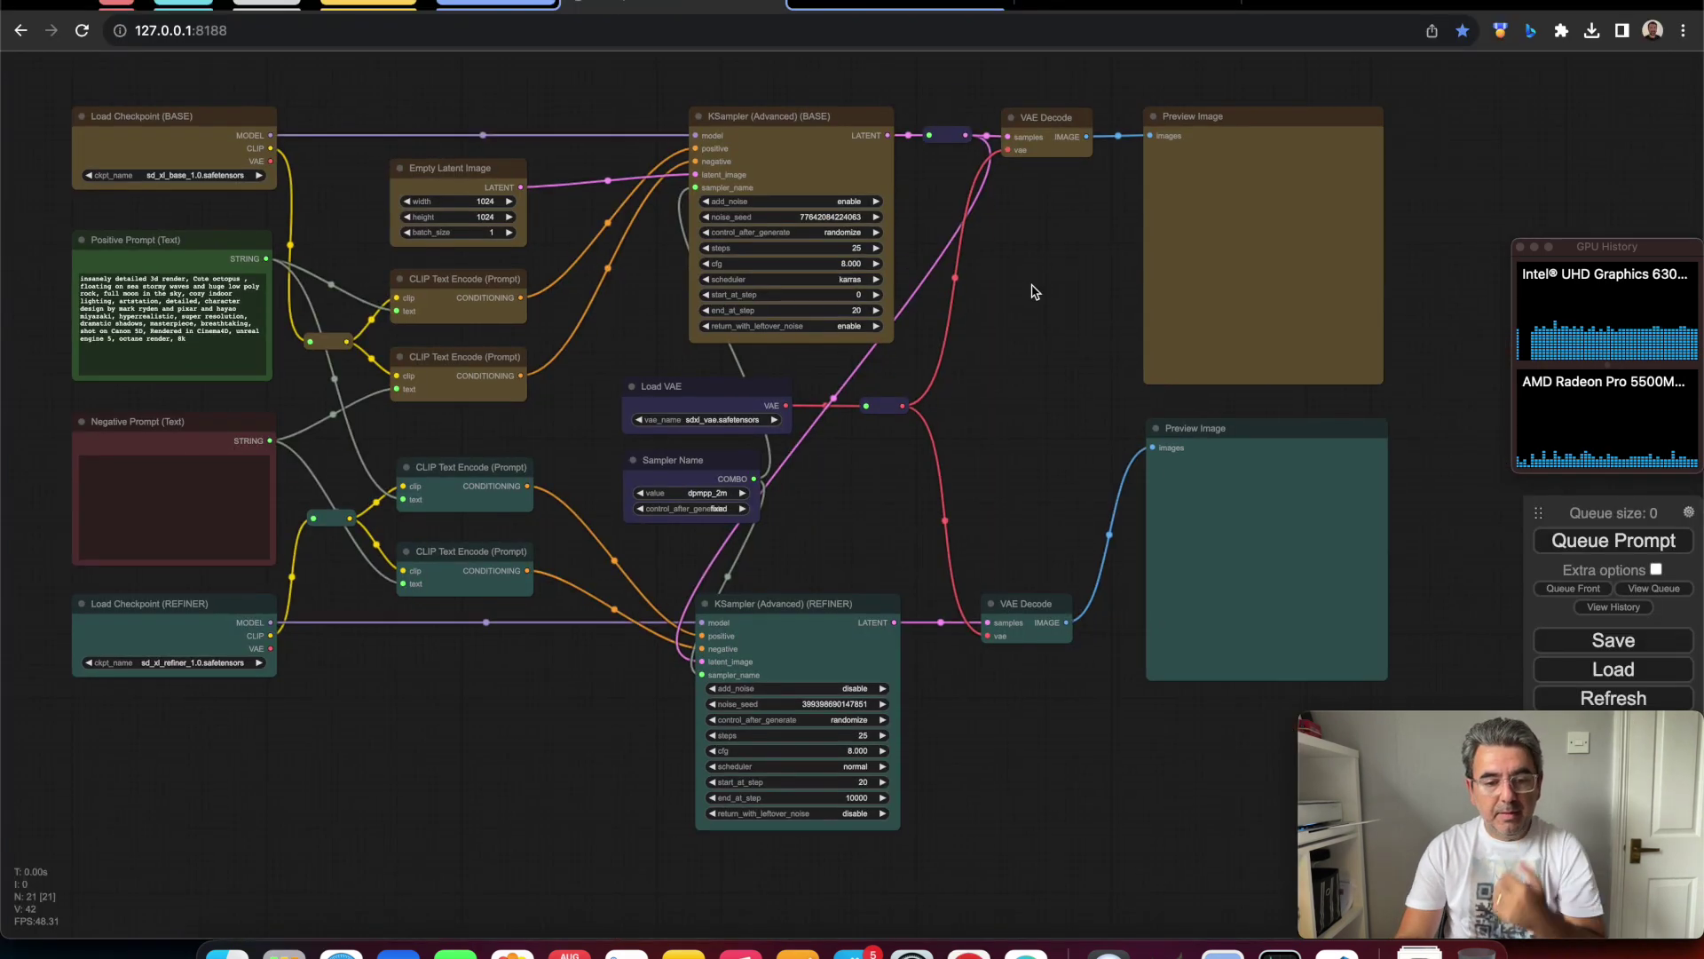
pyautogui.click(483, 166)
pyautogui.rightClick(483, 166)
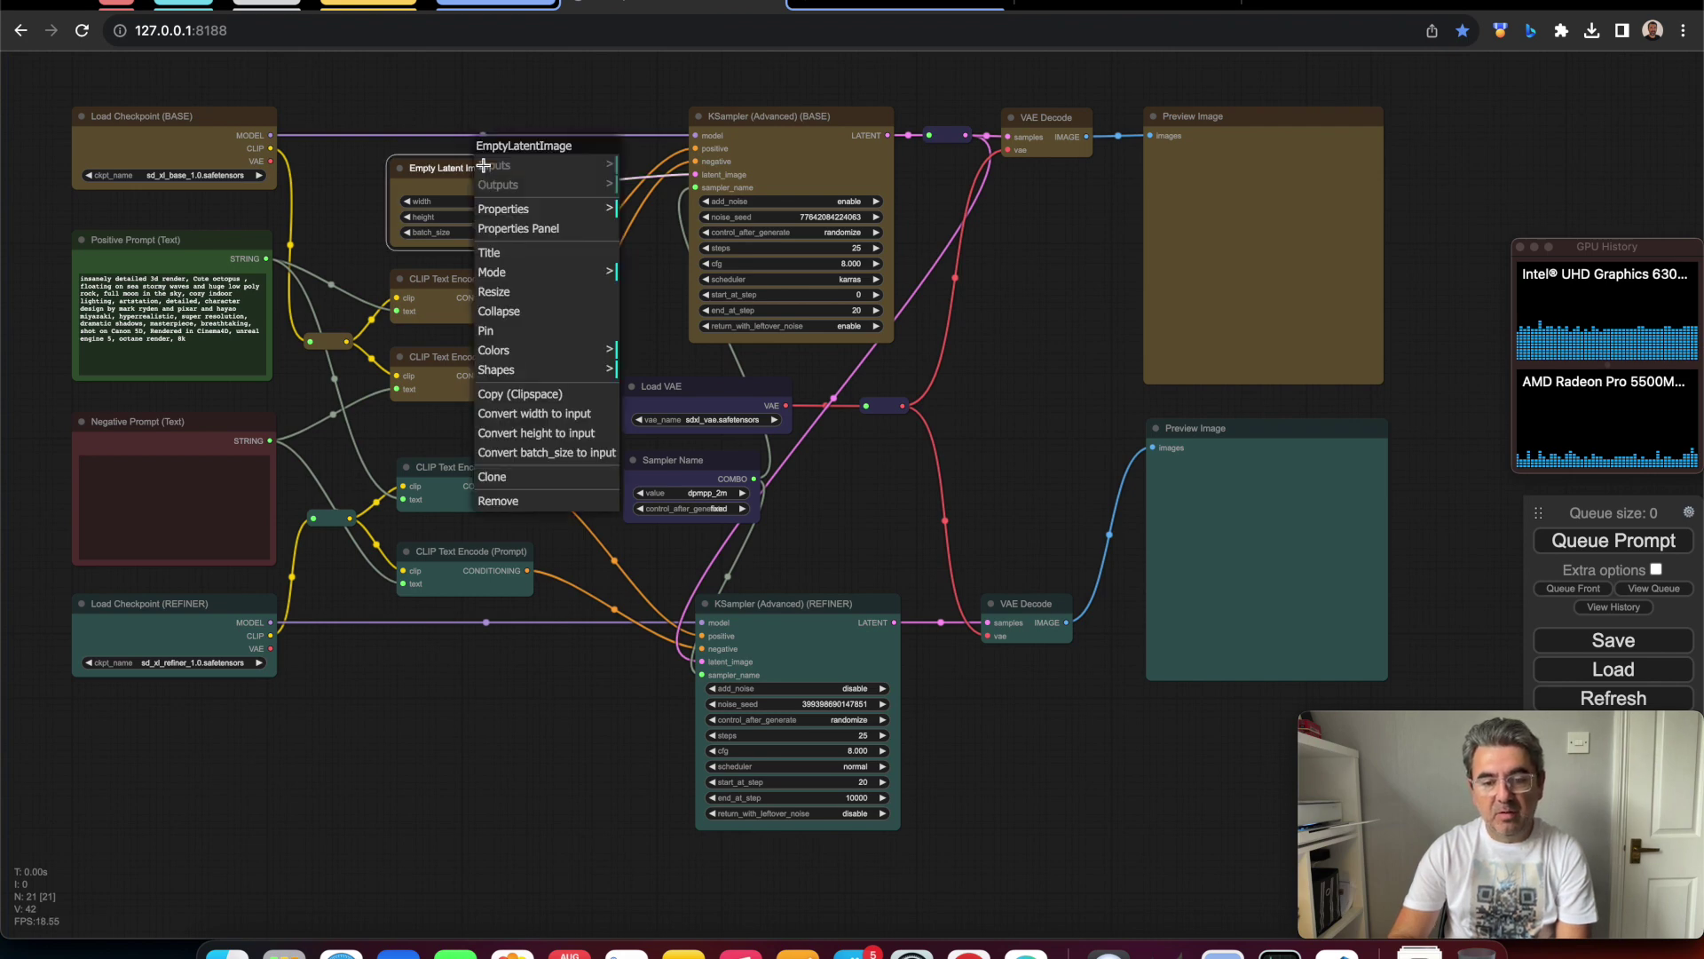
pyautogui.click(499, 499)
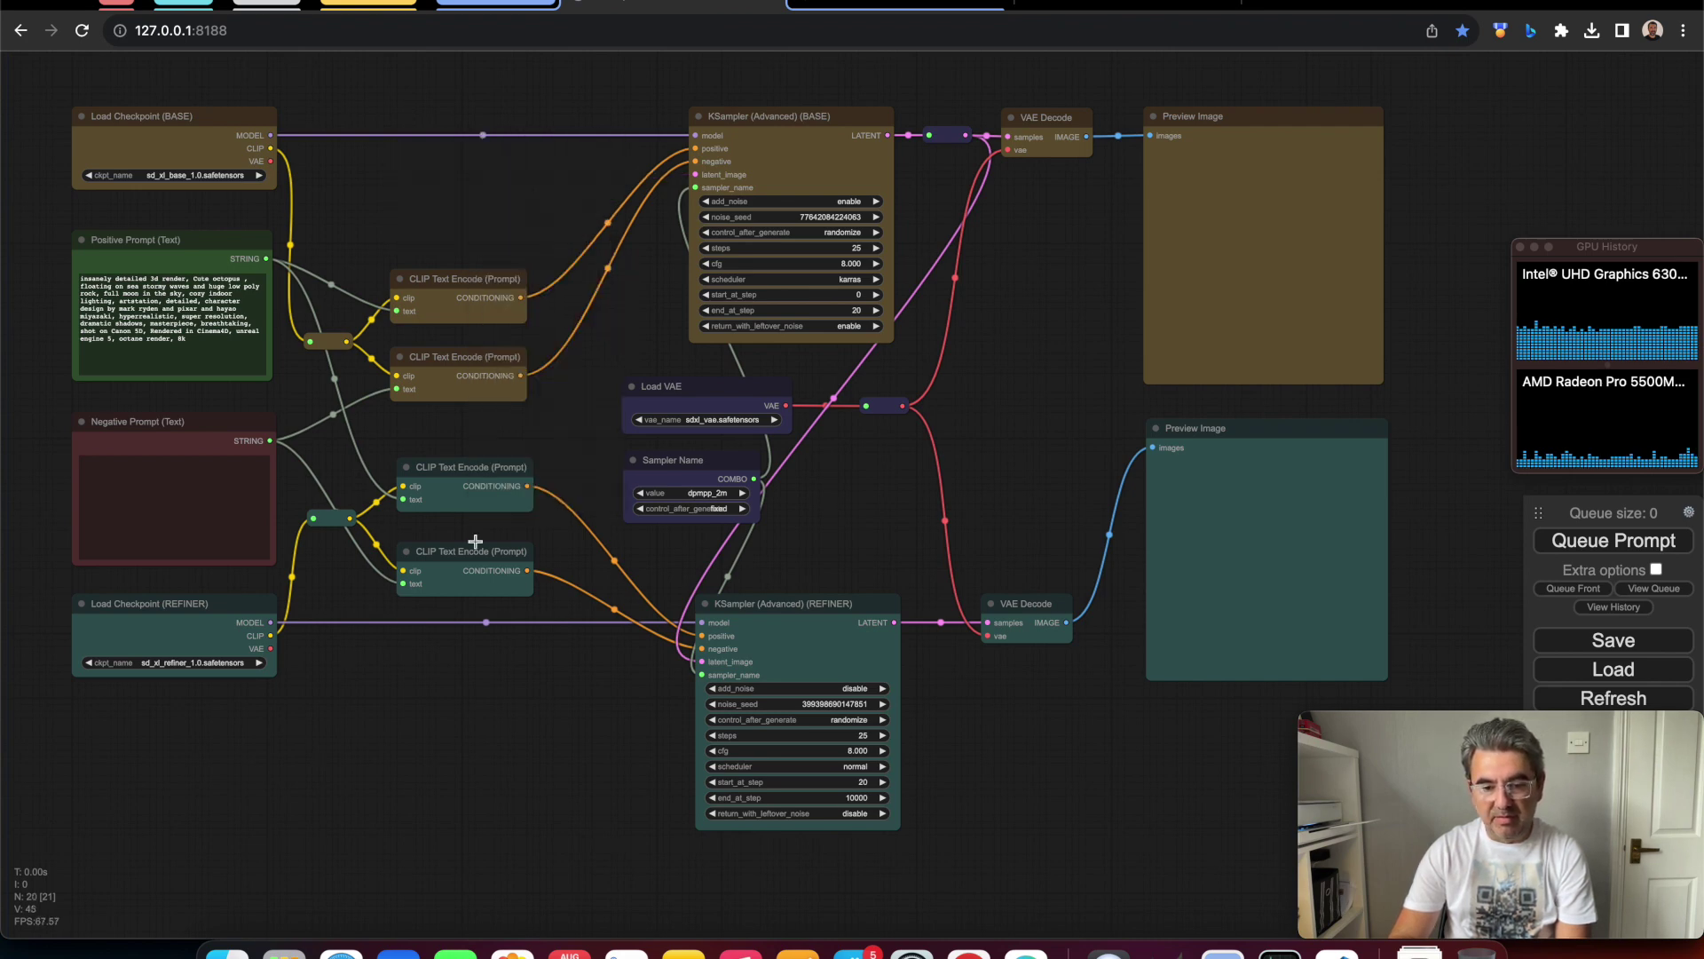
# Step: Add a VAE Encode (for Inpainting) node and narrow and position it
pyautogui.doubleClick(413, 743)
pyautogui.write('vae')
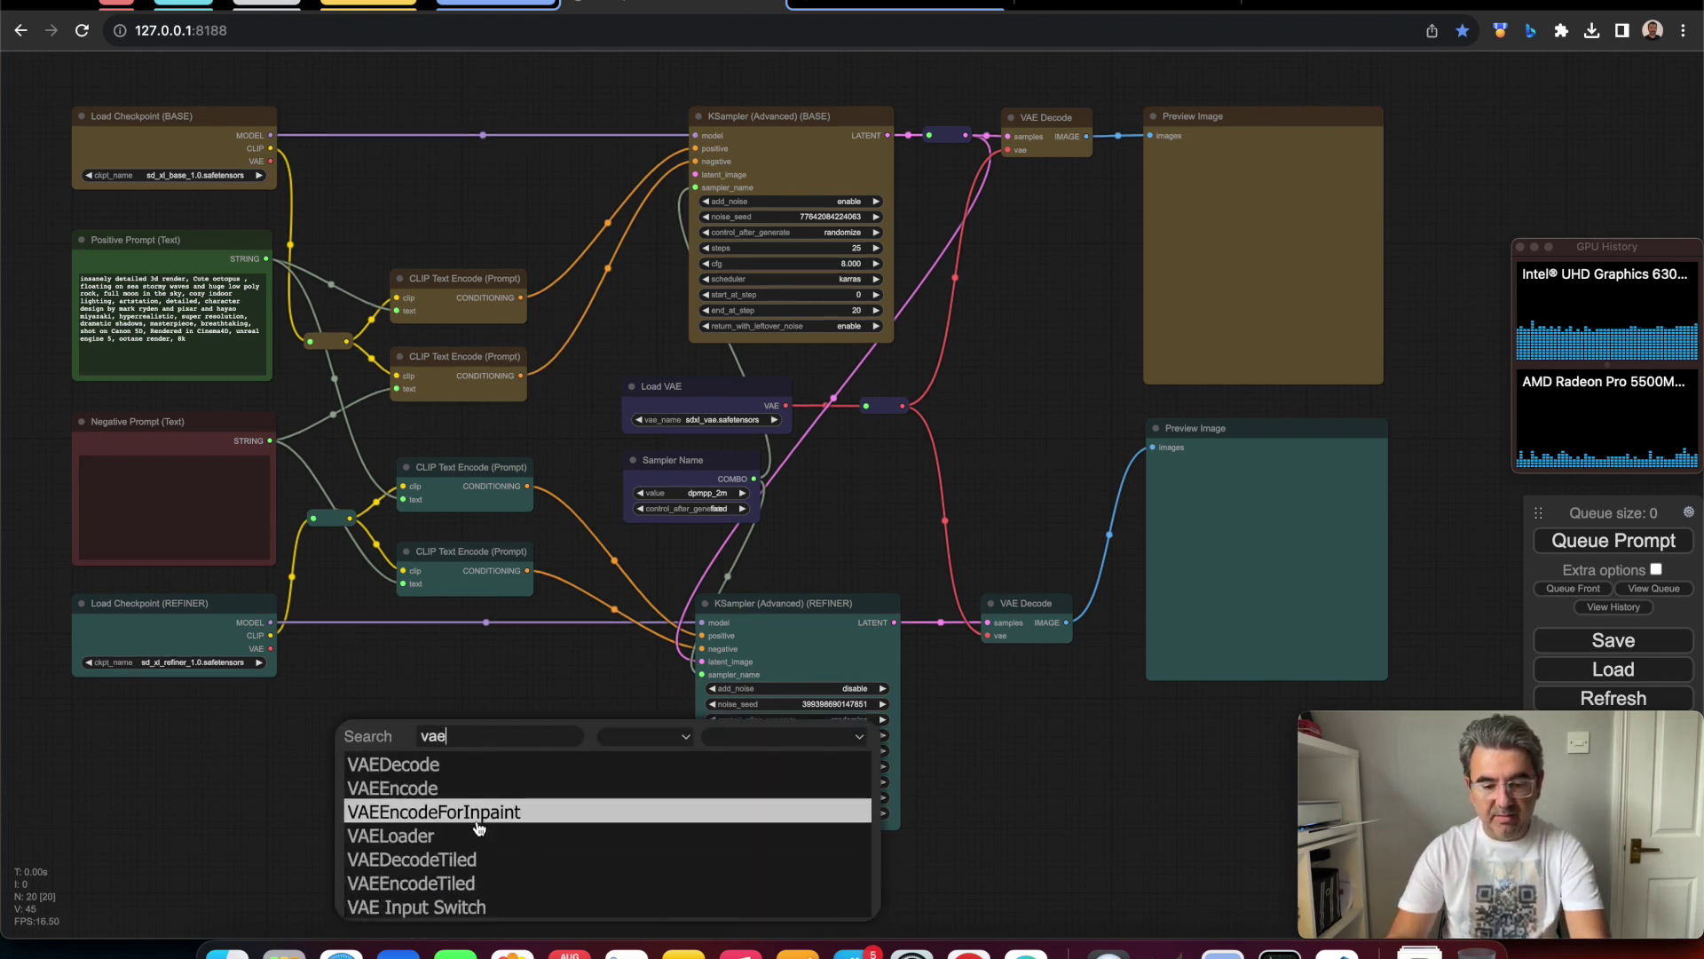
pyautogui.click(476, 807)
pyautogui.moveTo(489, 730); pyautogui.dragTo(491, 696)
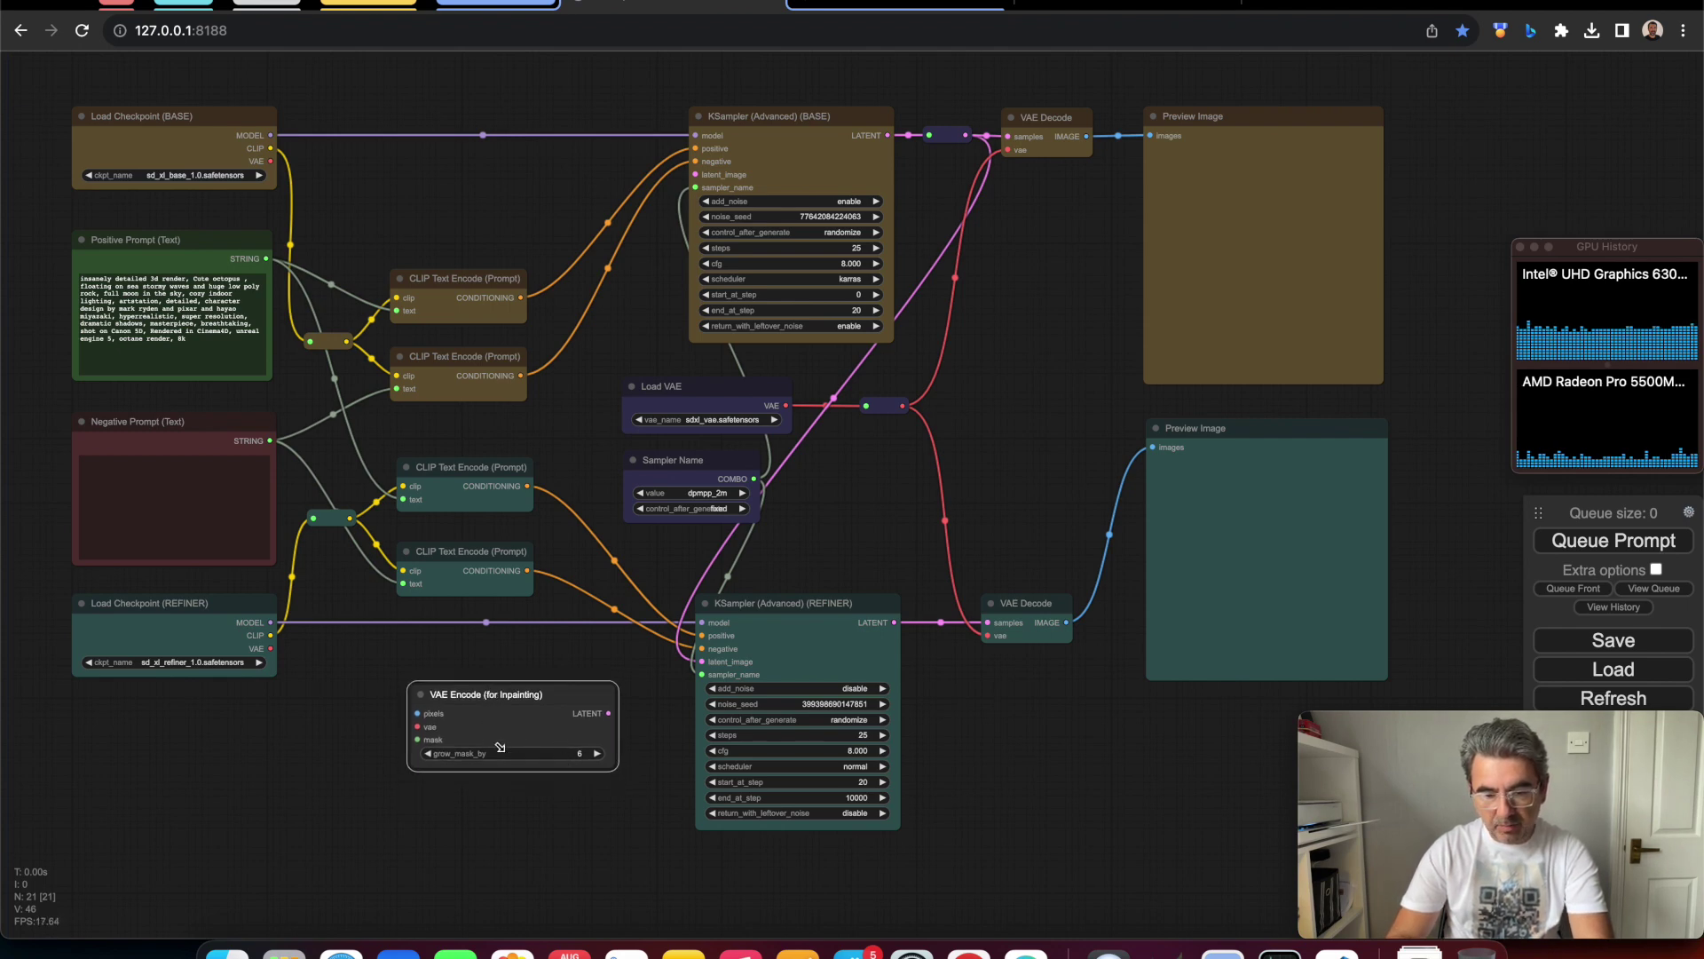
pyautogui.moveTo(619, 773); pyautogui.dragTo(562, 771)
pyautogui.moveTo(470, 695); pyautogui.dragTo(503, 694)
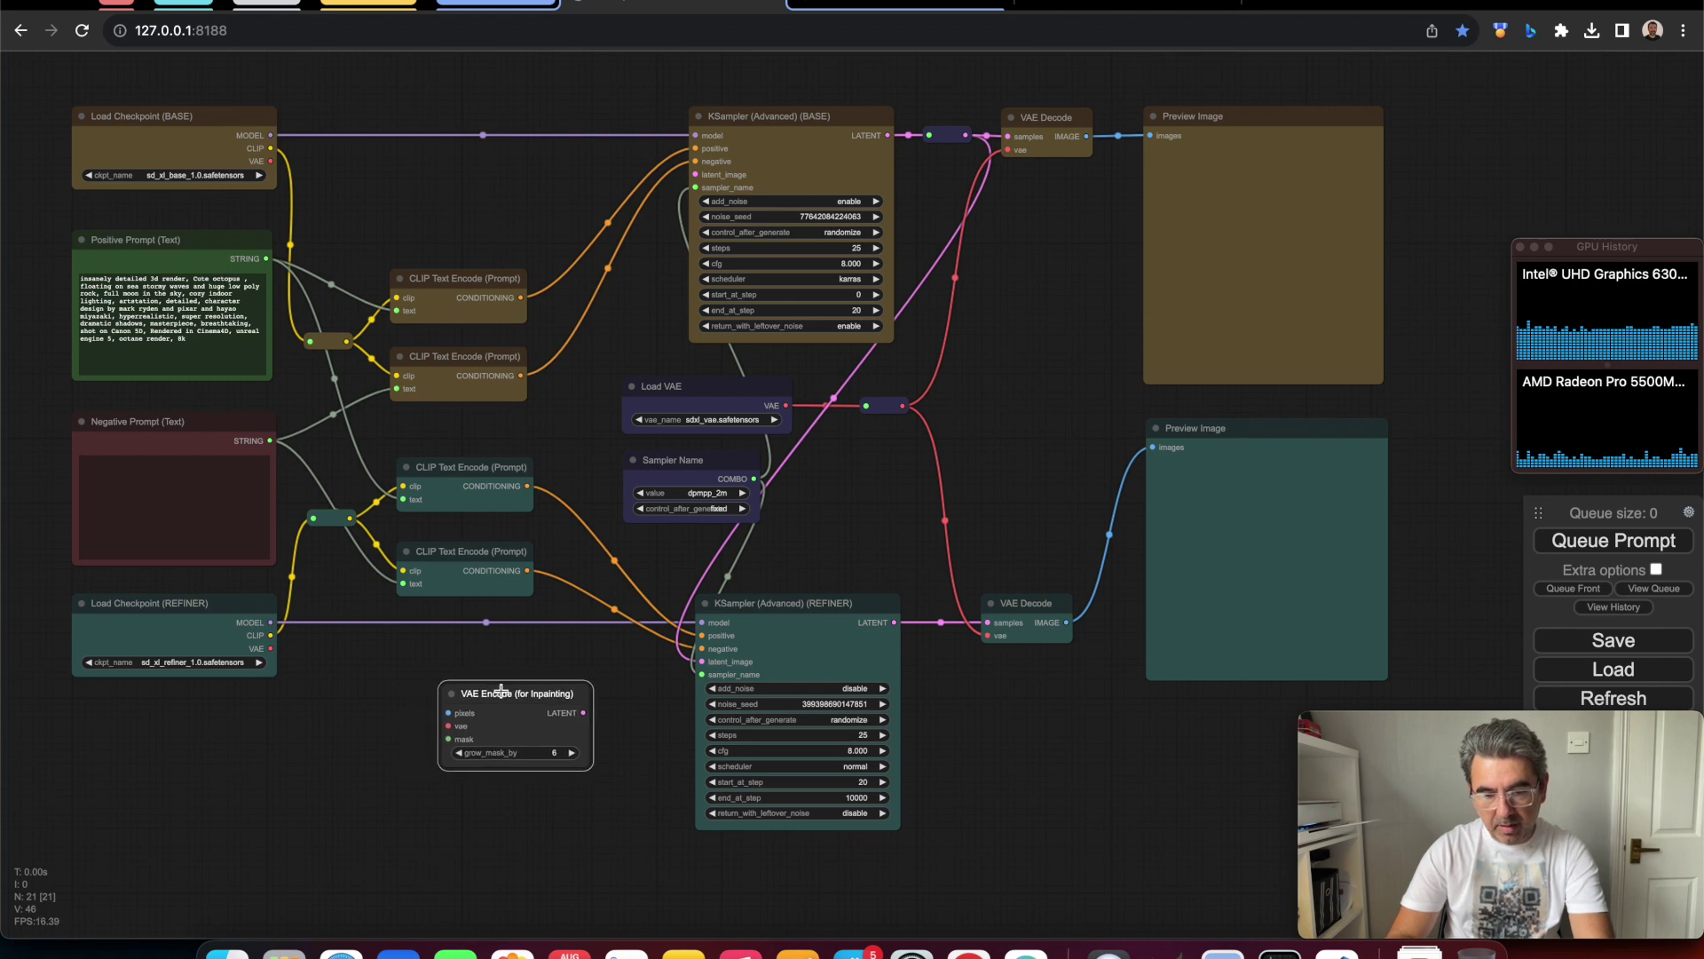
# Step: Add a Load Image node with Template - App Icon (1).png below the refiner checkpoint loader
pyautogui.doubleClick(325, 735)
pyautogui.write('load')
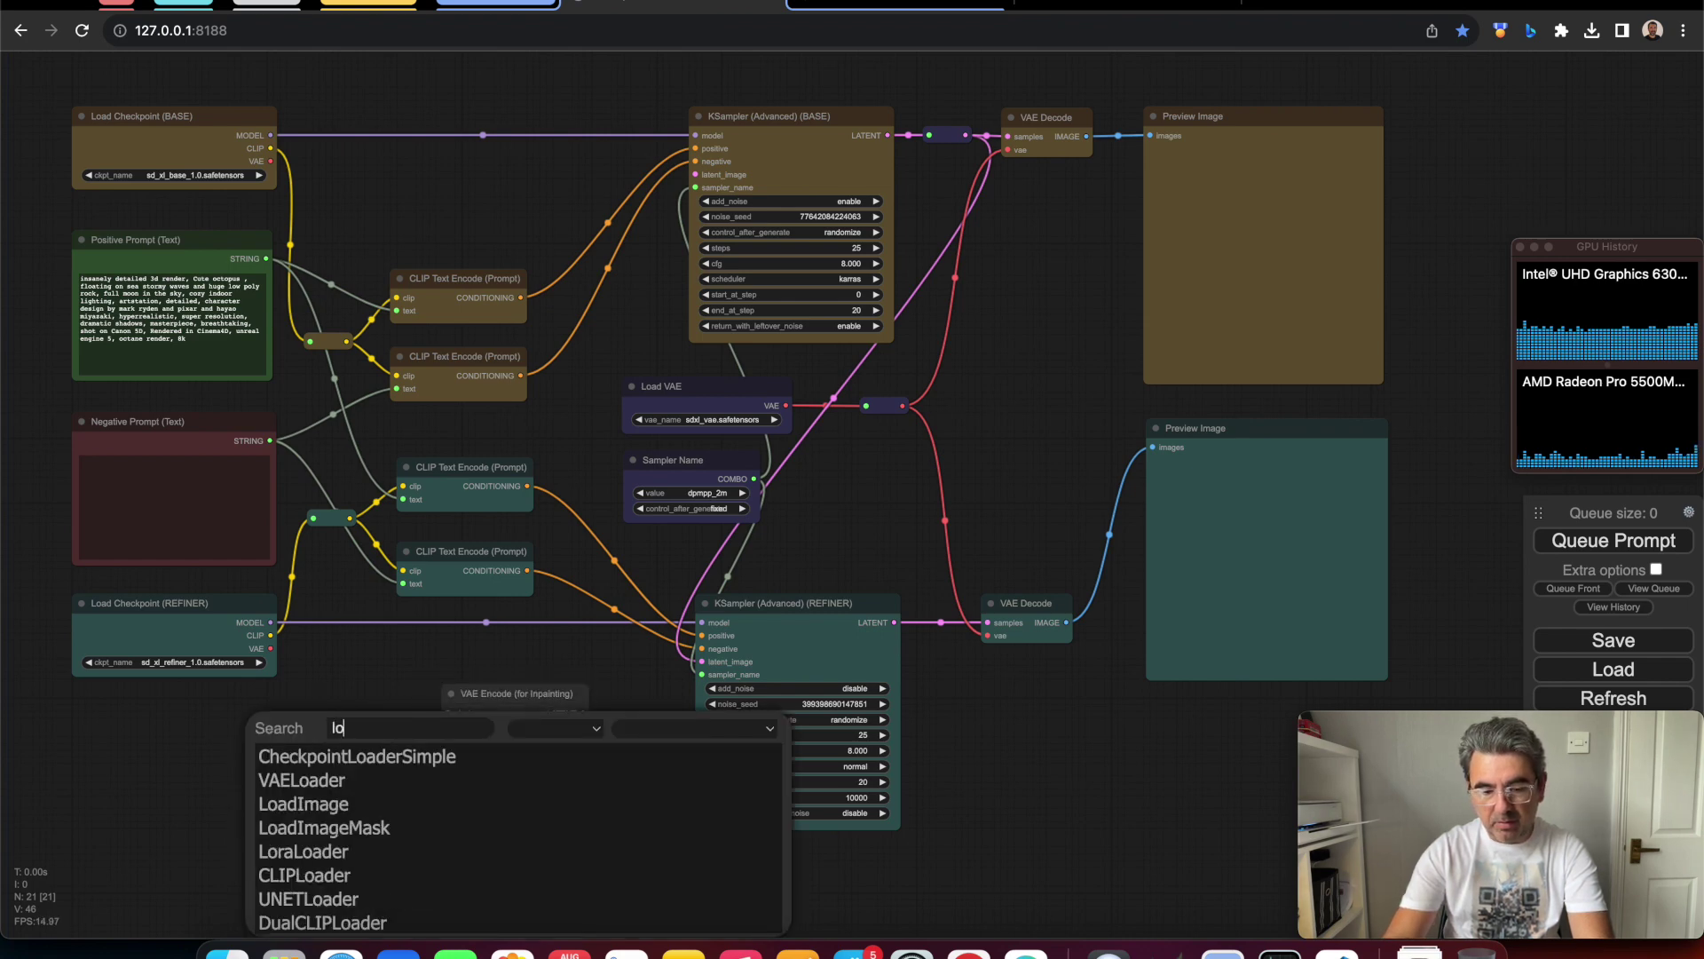
pyautogui.click(347, 803)
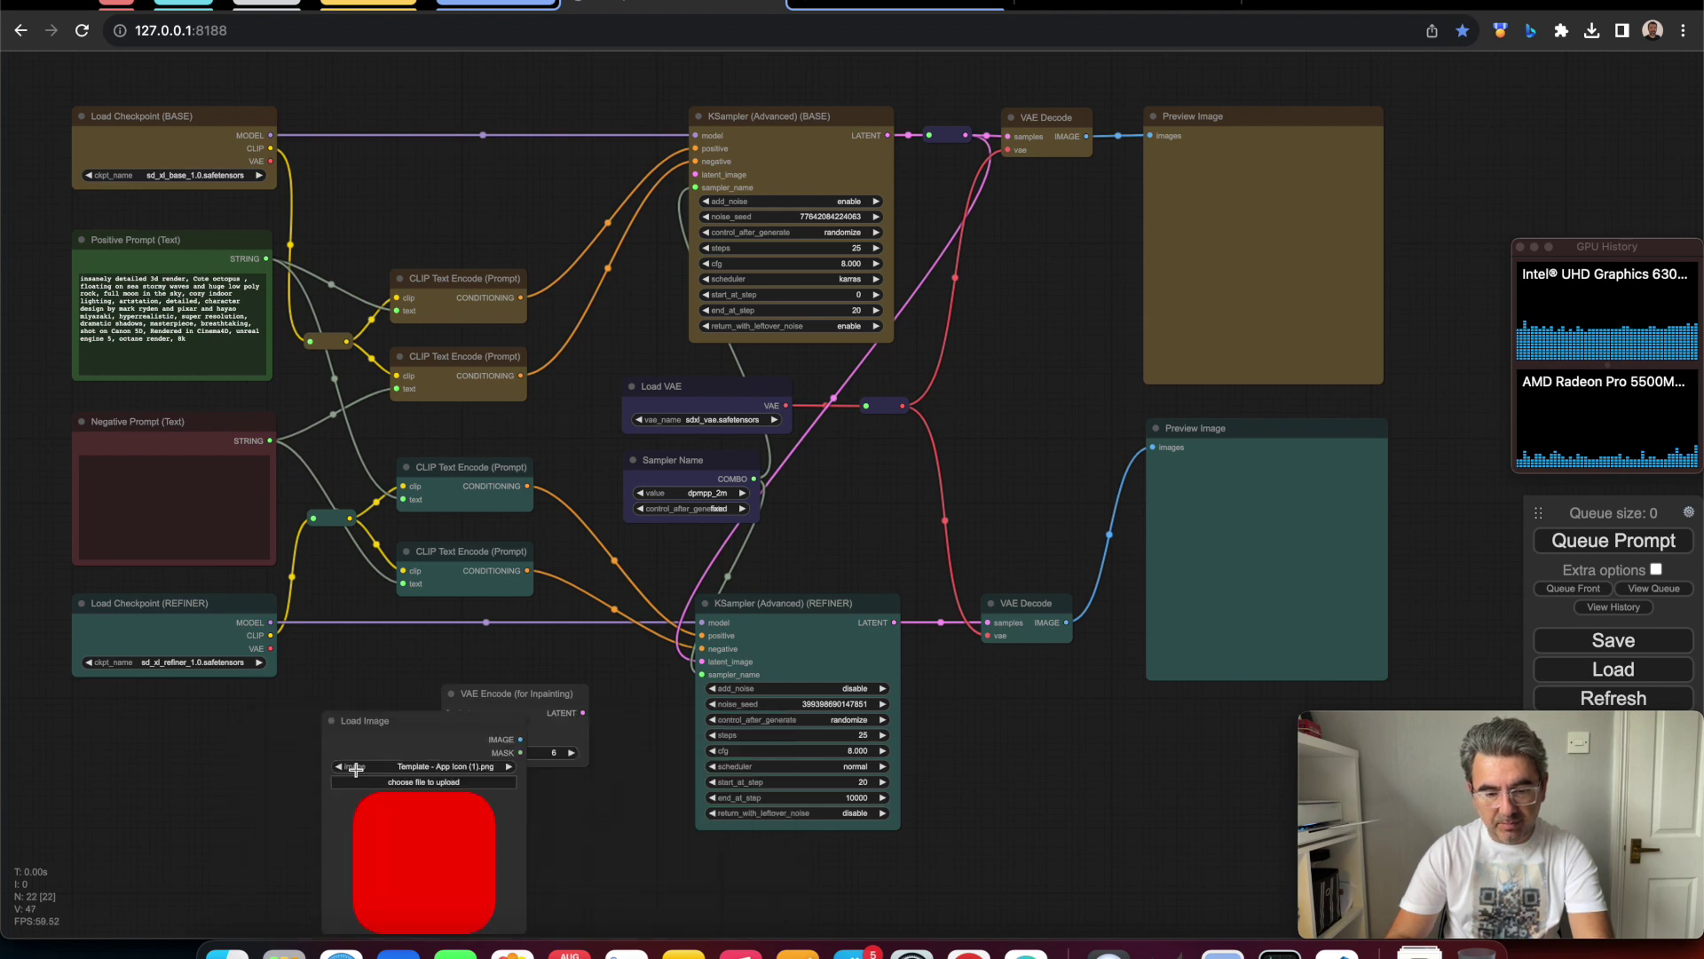
pyautogui.moveTo(390, 703); pyautogui.dragTo(139, 695)
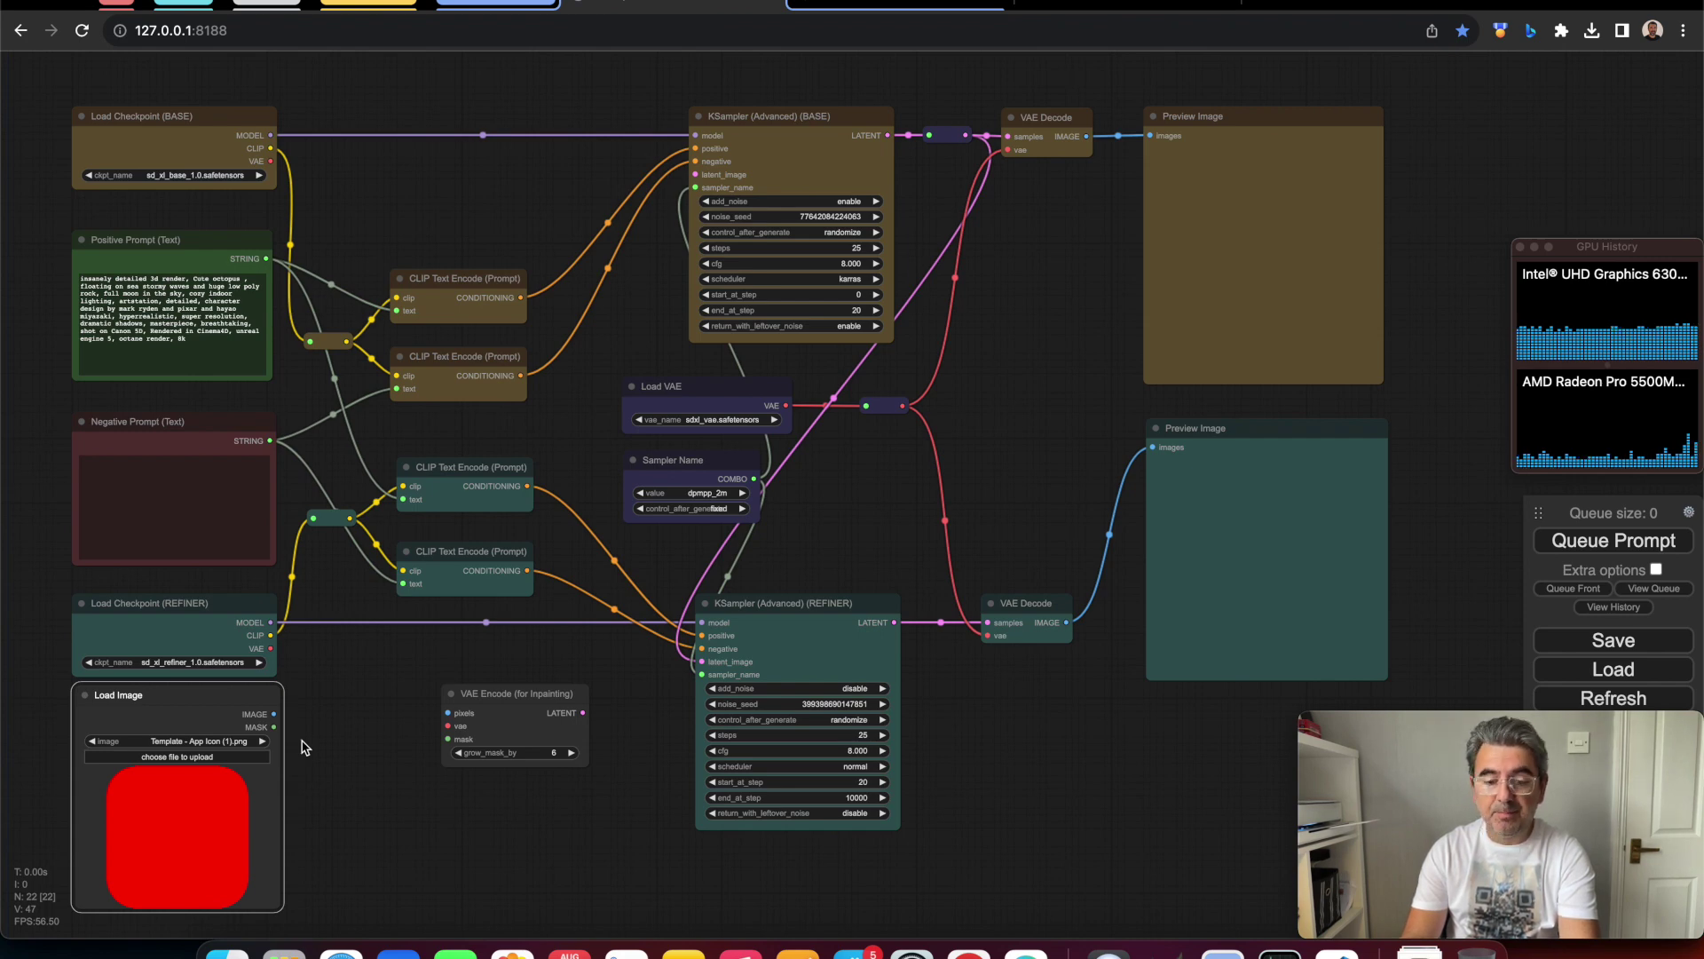
pyautogui.doubleClick(360, 777)
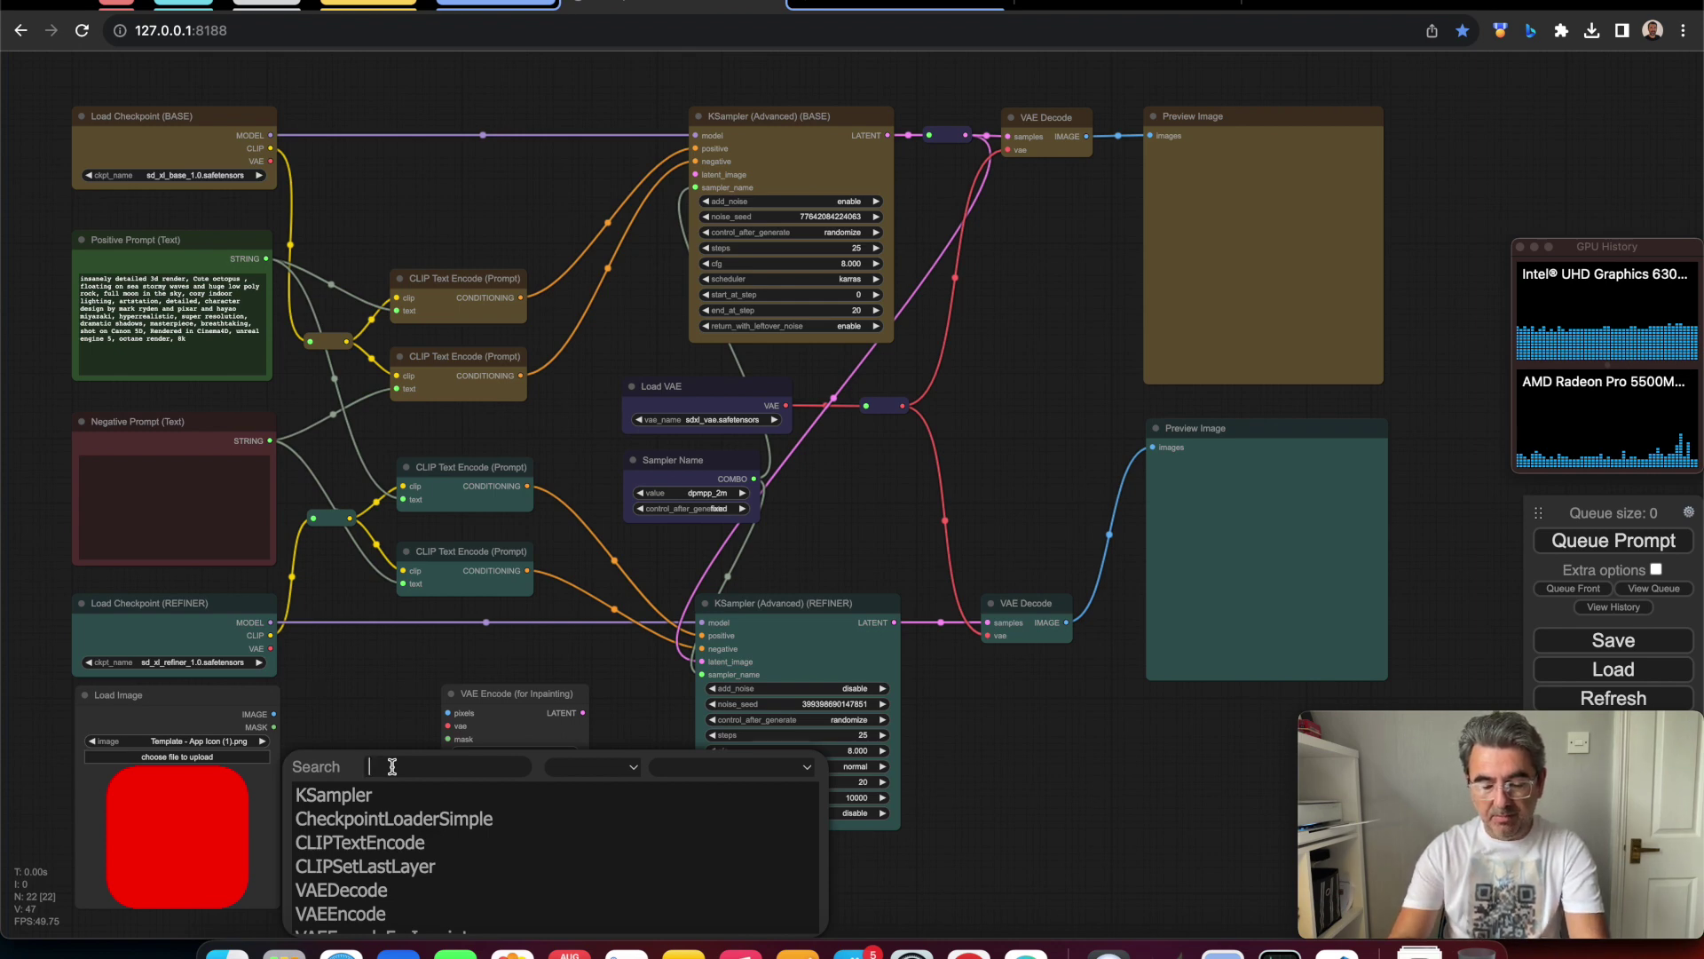
# Step: Add a Reroute node and a Convert Mask to Image node via search
pyautogui.write('rero')
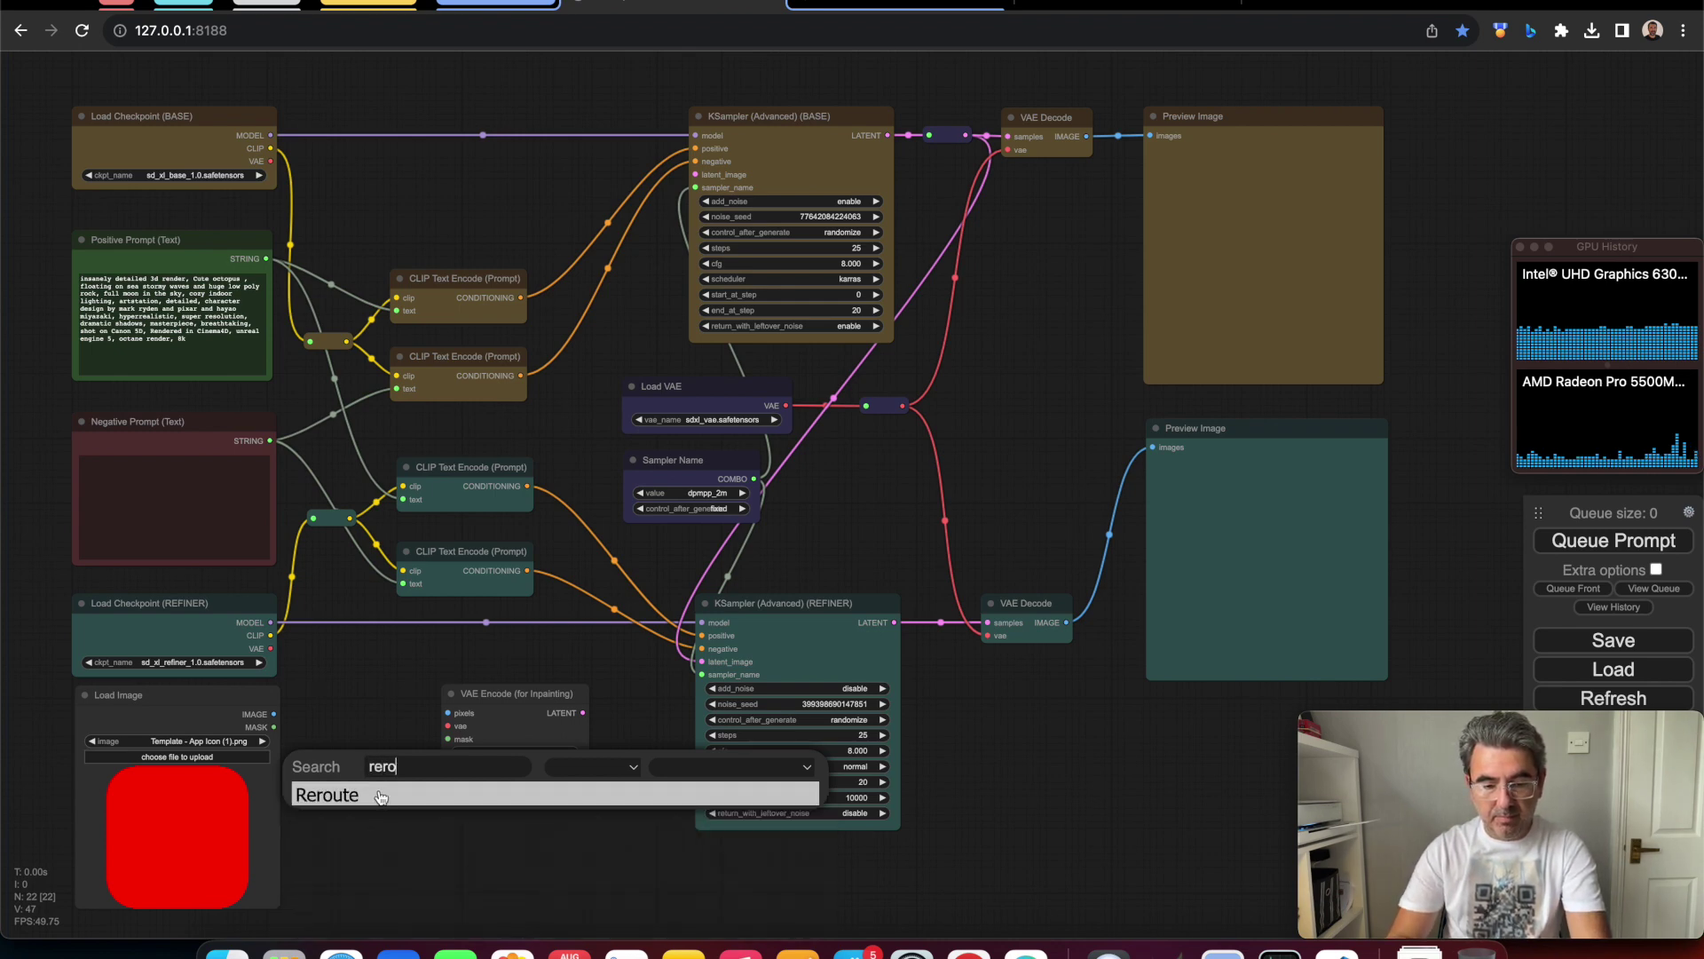
pyautogui.press('Return')
pyautogui.doubleClick(458, 814)
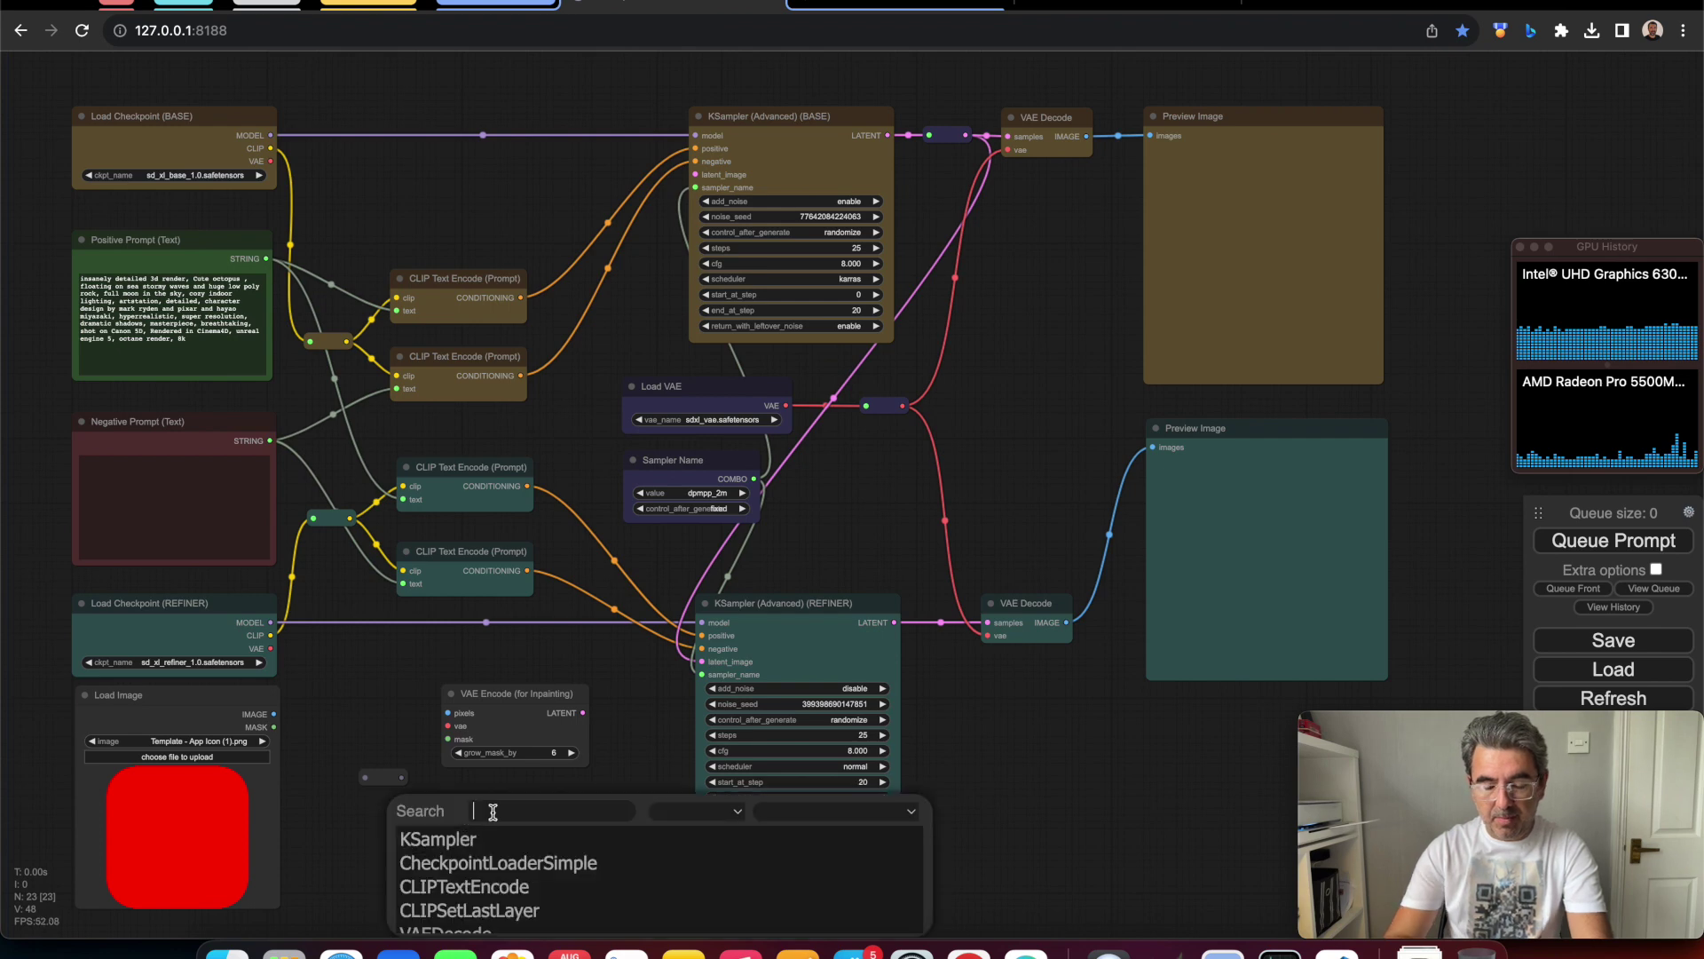
pyautogui.write('mask')
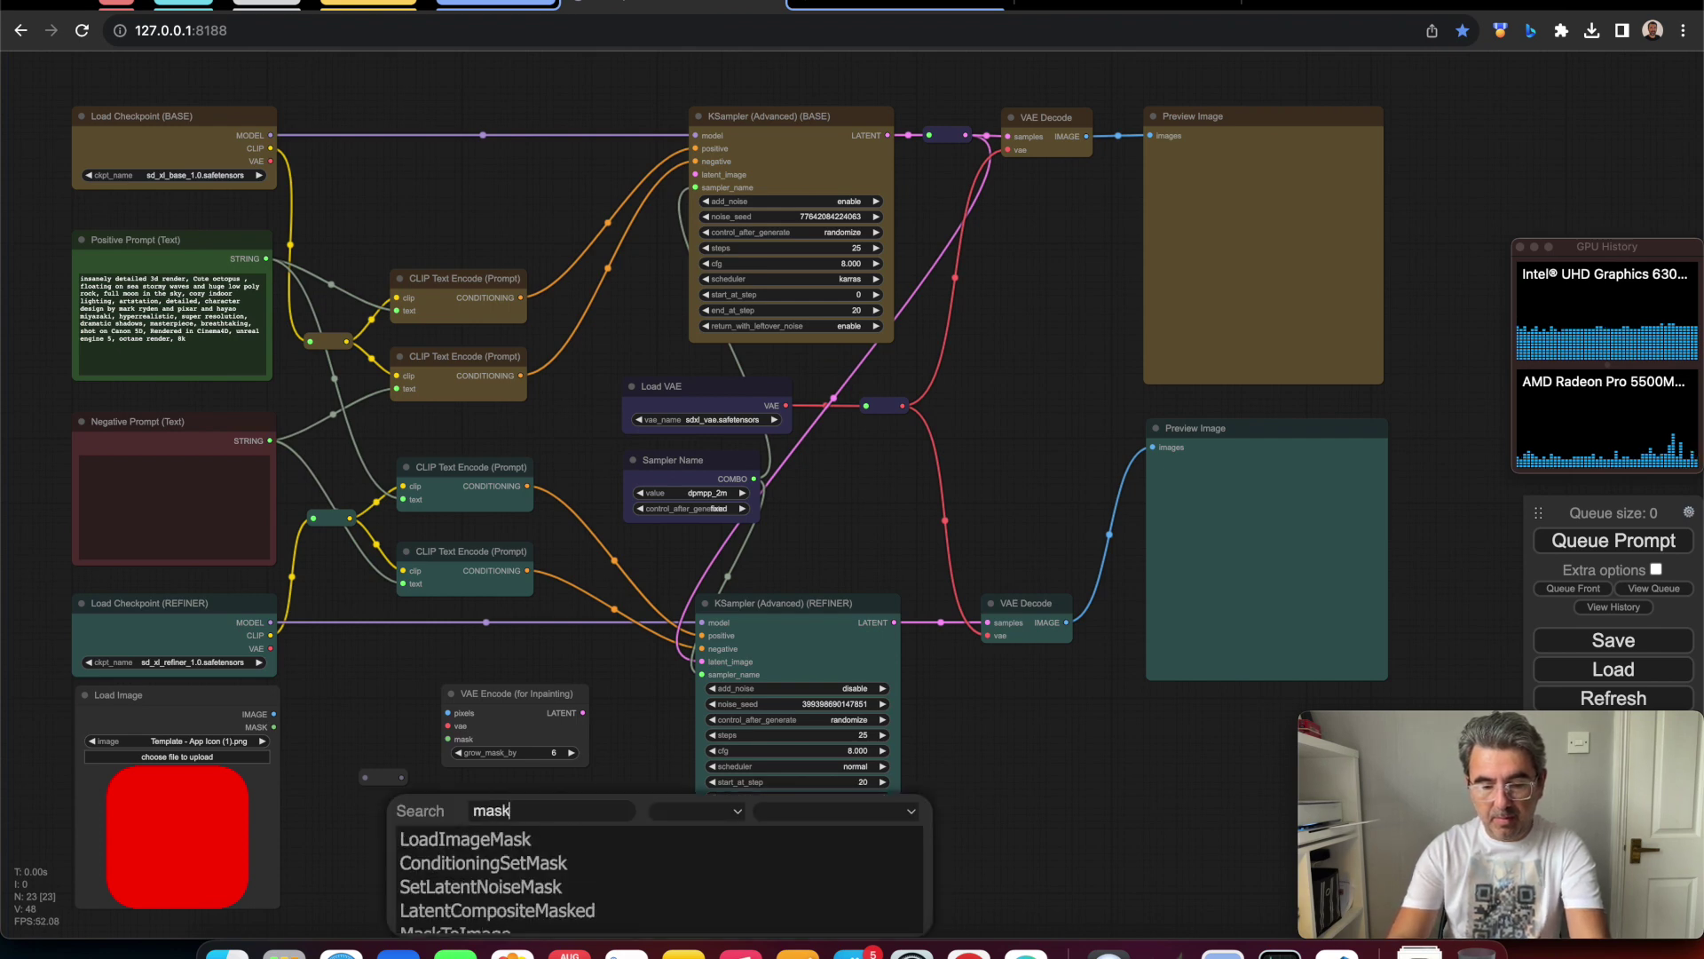
pyautogui.write('y')
pyautogui.press('BackSpace')
pyautogui.write('to')
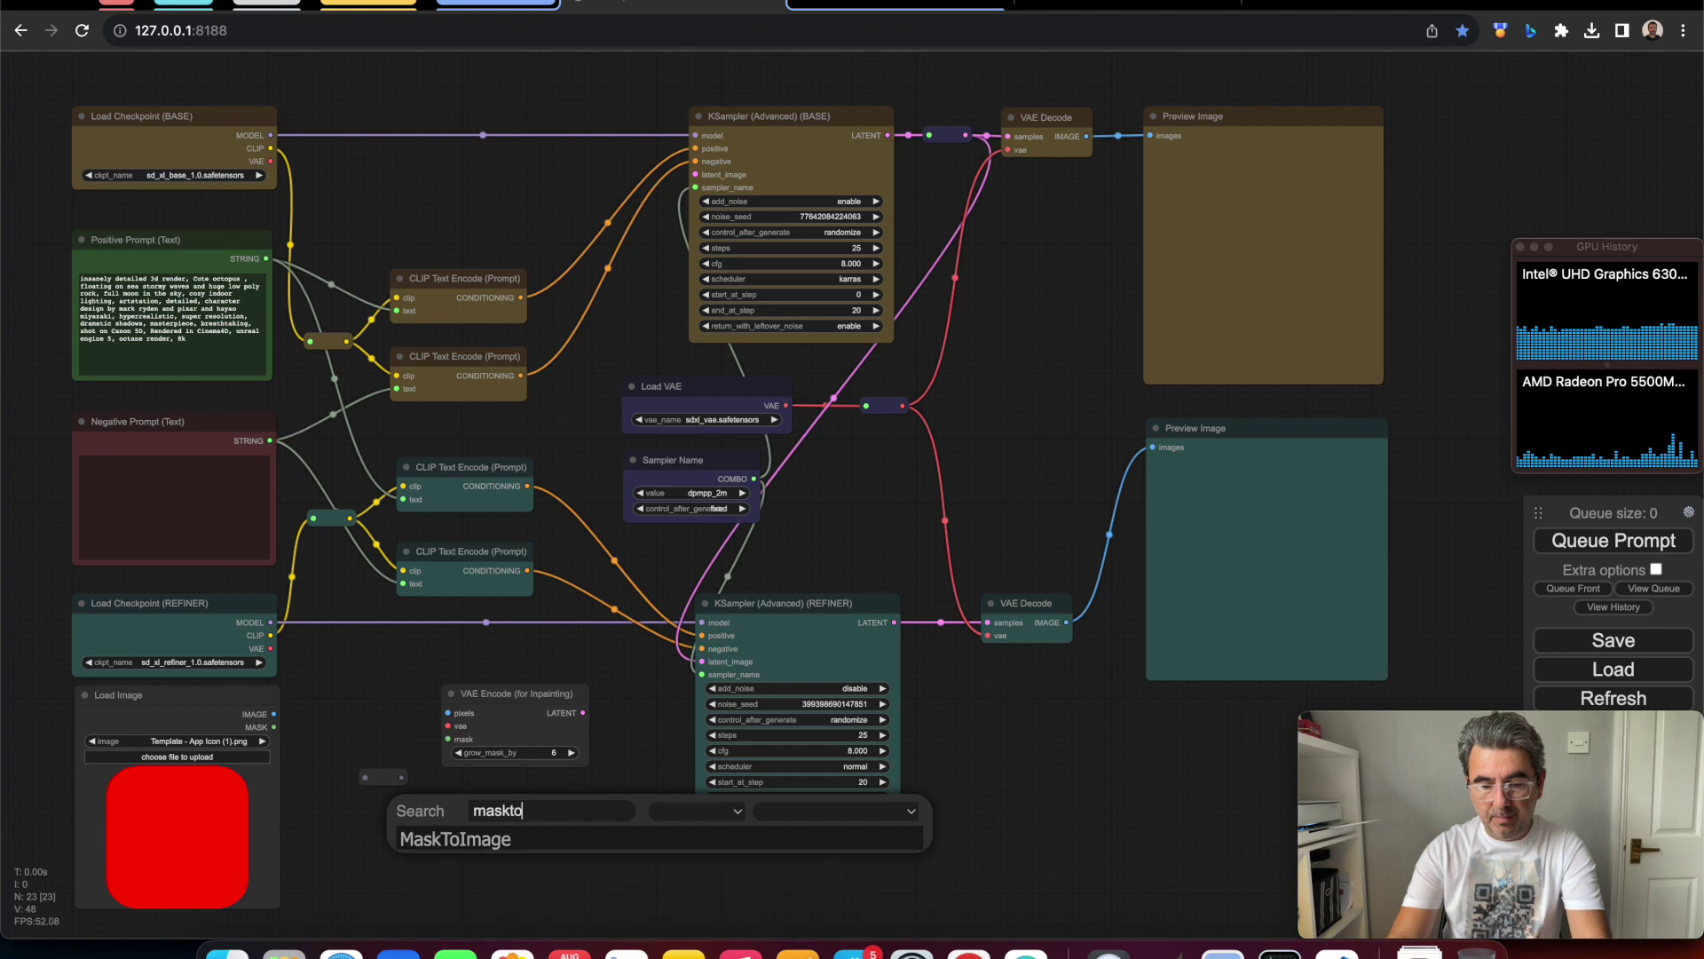
pyautogui.click(478, 846)
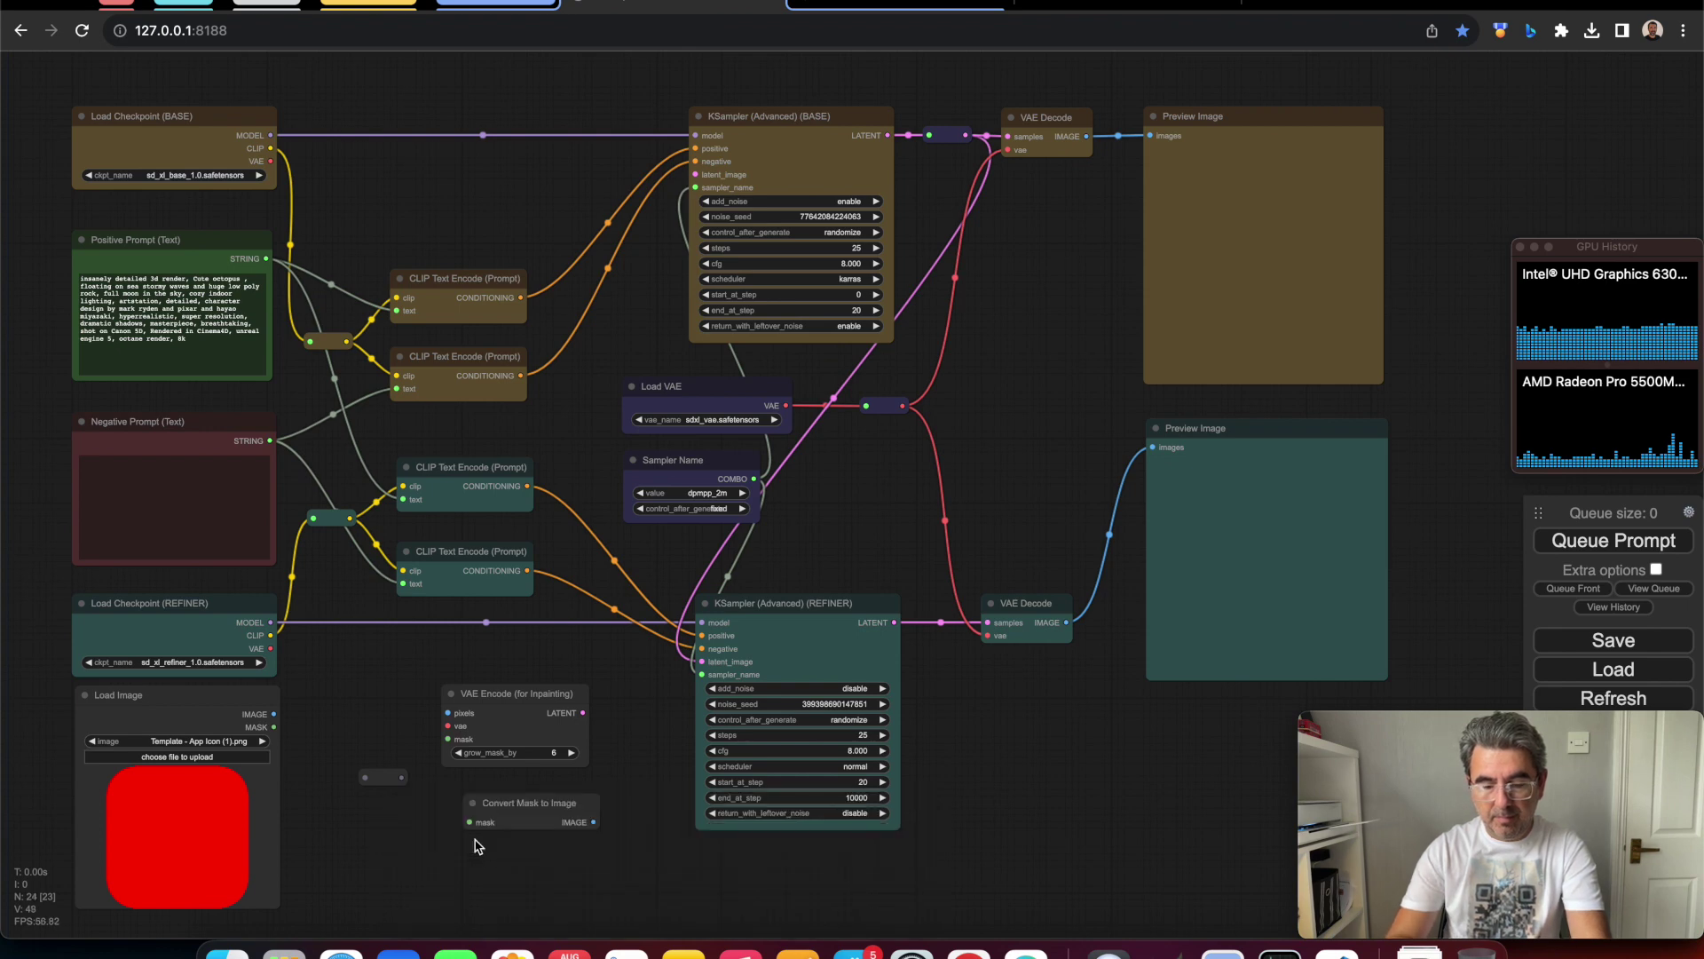
# Step: Add a Preview Image node and arrange it, Convert Mask to Image and the reroute beside Load Image
pyautogui.doubleClick(480, 875)
pyautogui.write('pre')
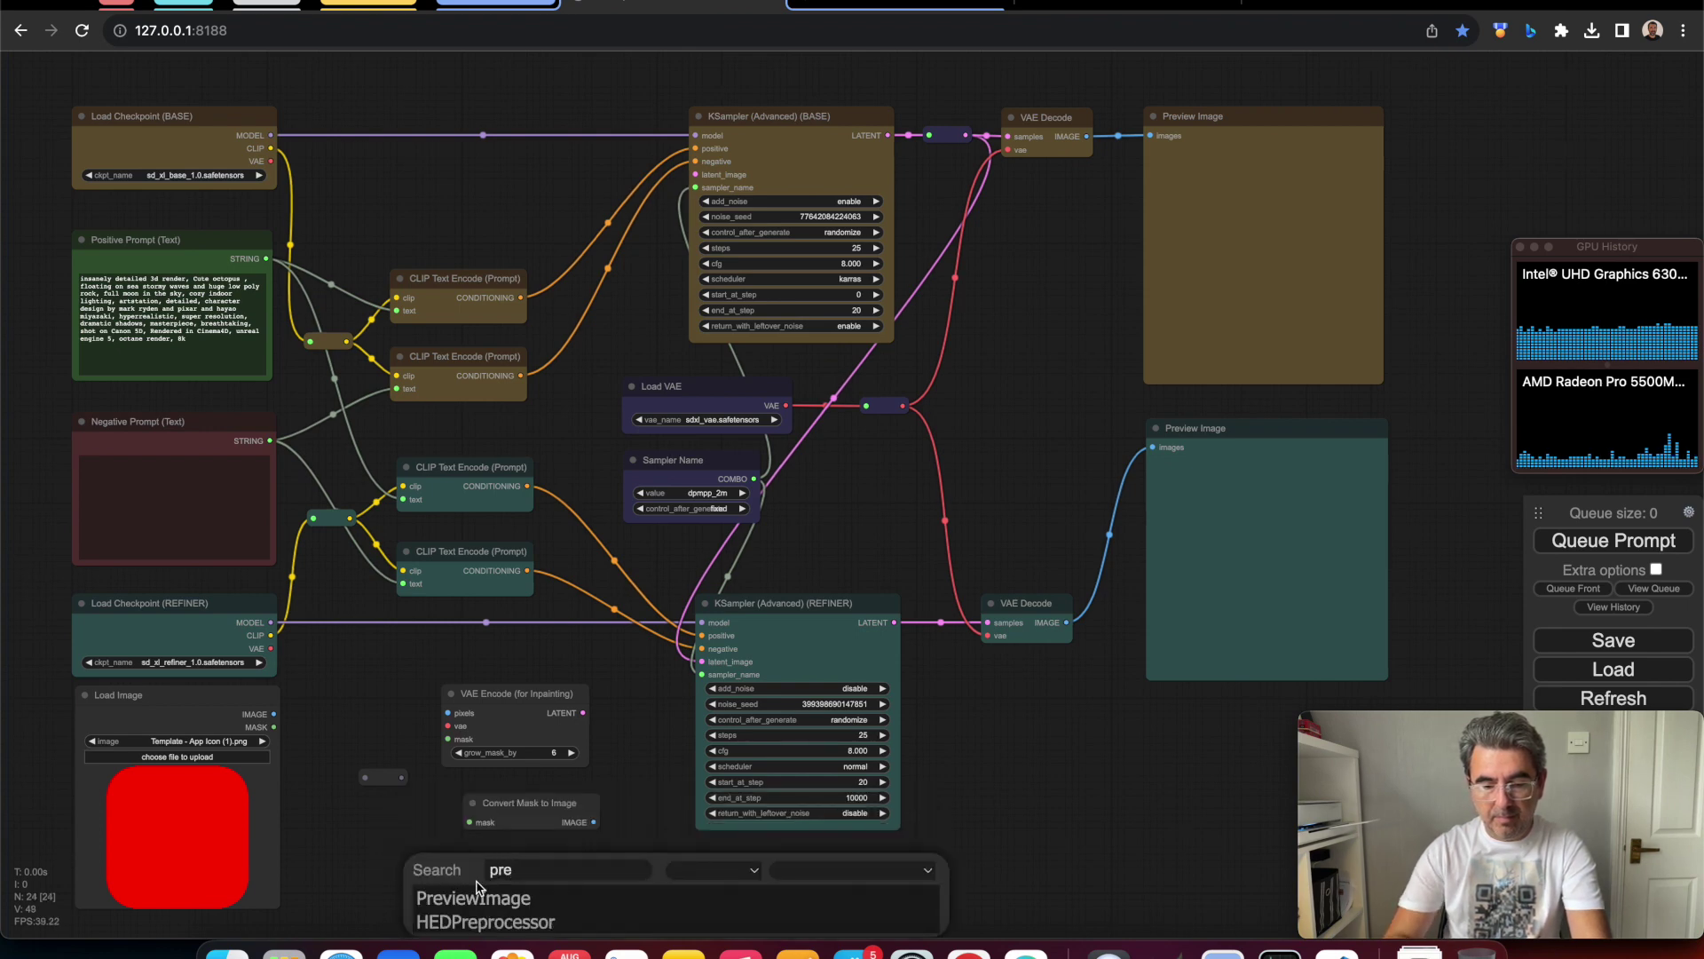
pyautogui.click(477, 896)
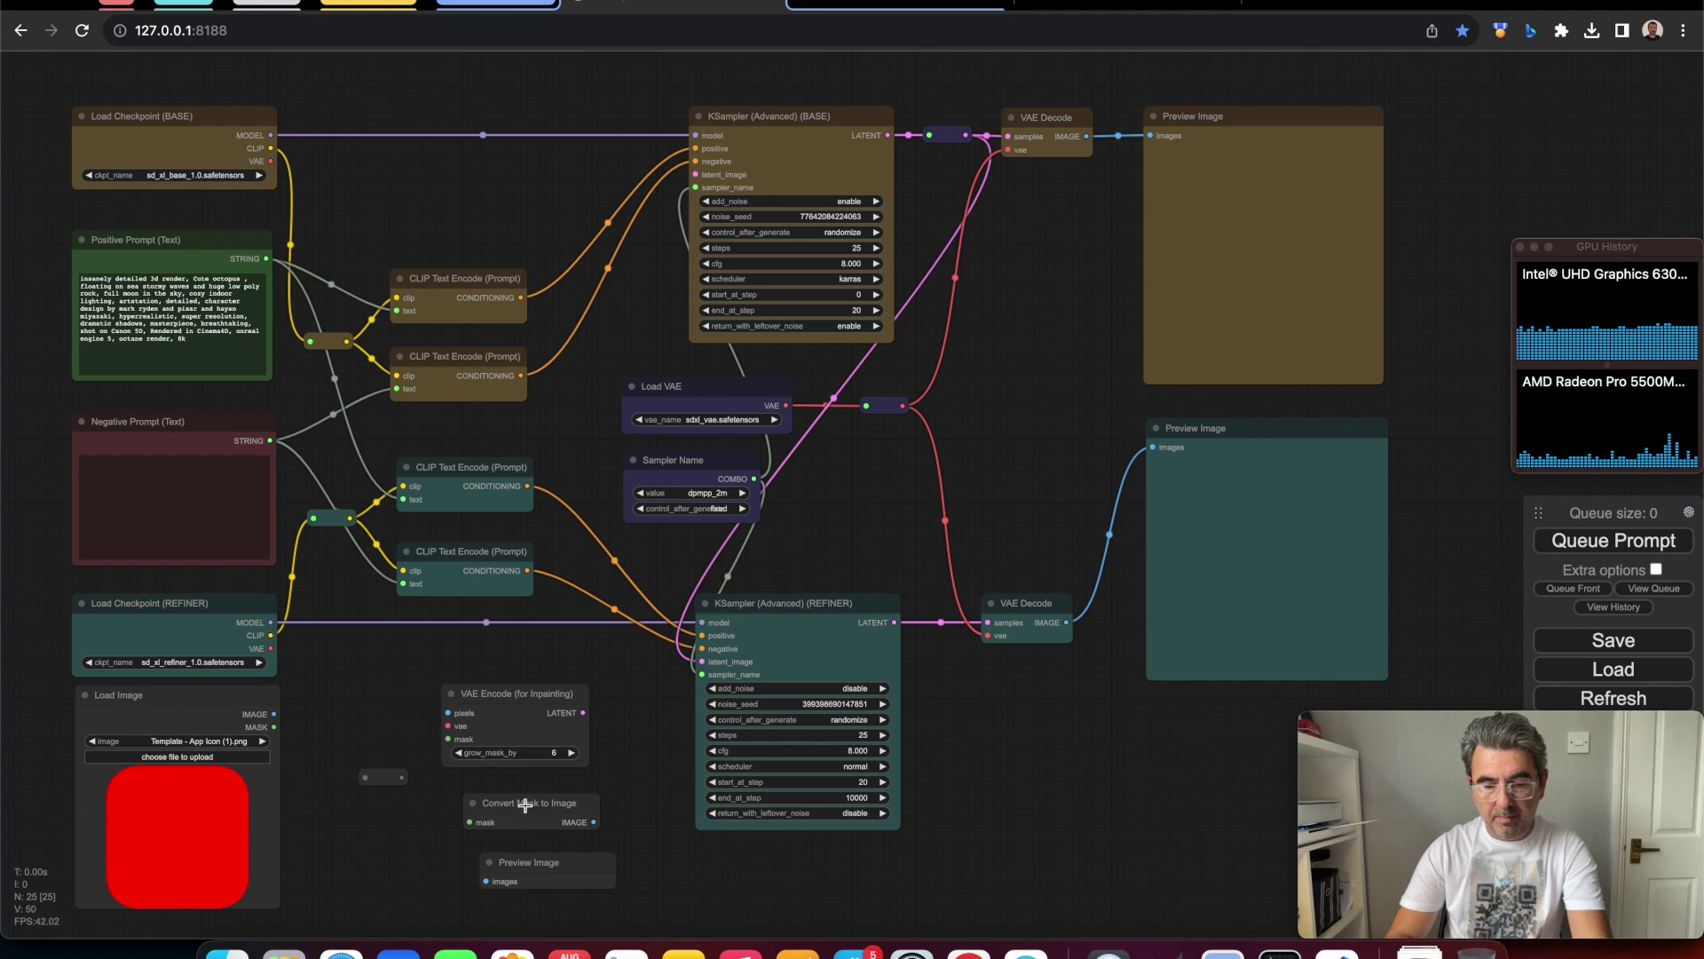
pyautogui.moveTo(525, 805); pyautogui.dragTo(410, 827)
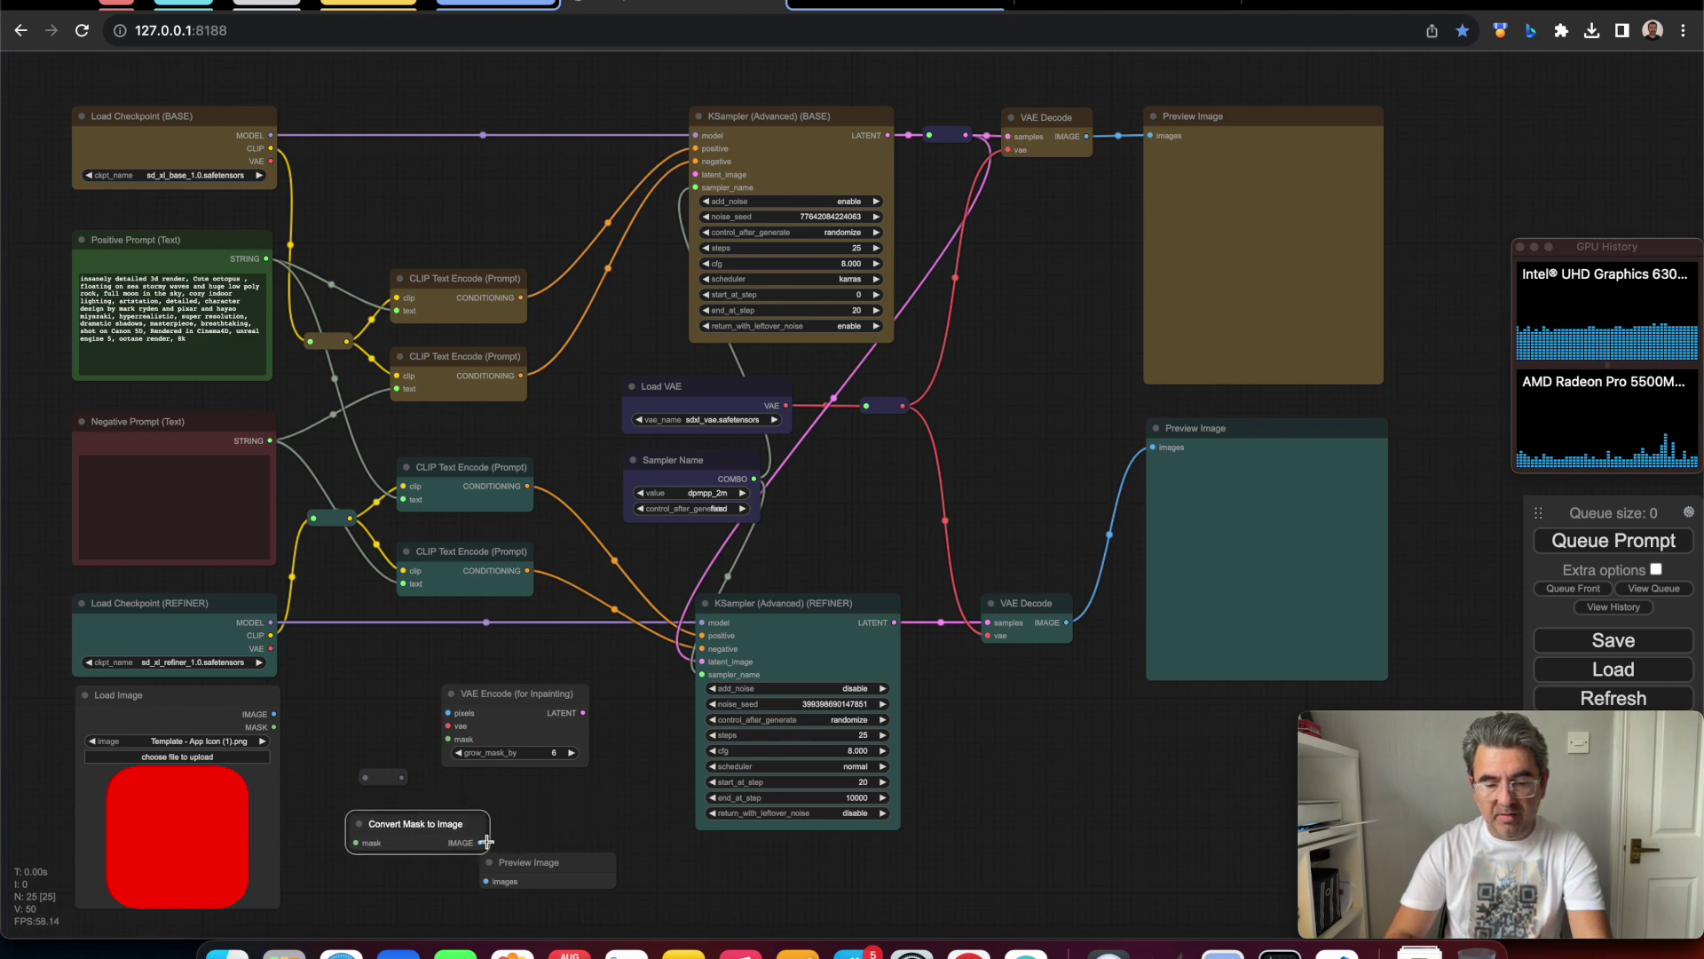
pyautogui.moveTo(530, 863); pyautogui.dragTo(577, 803)
pyautogui.moveTo(394, 777); pyautogui.dragTo(362, 714)
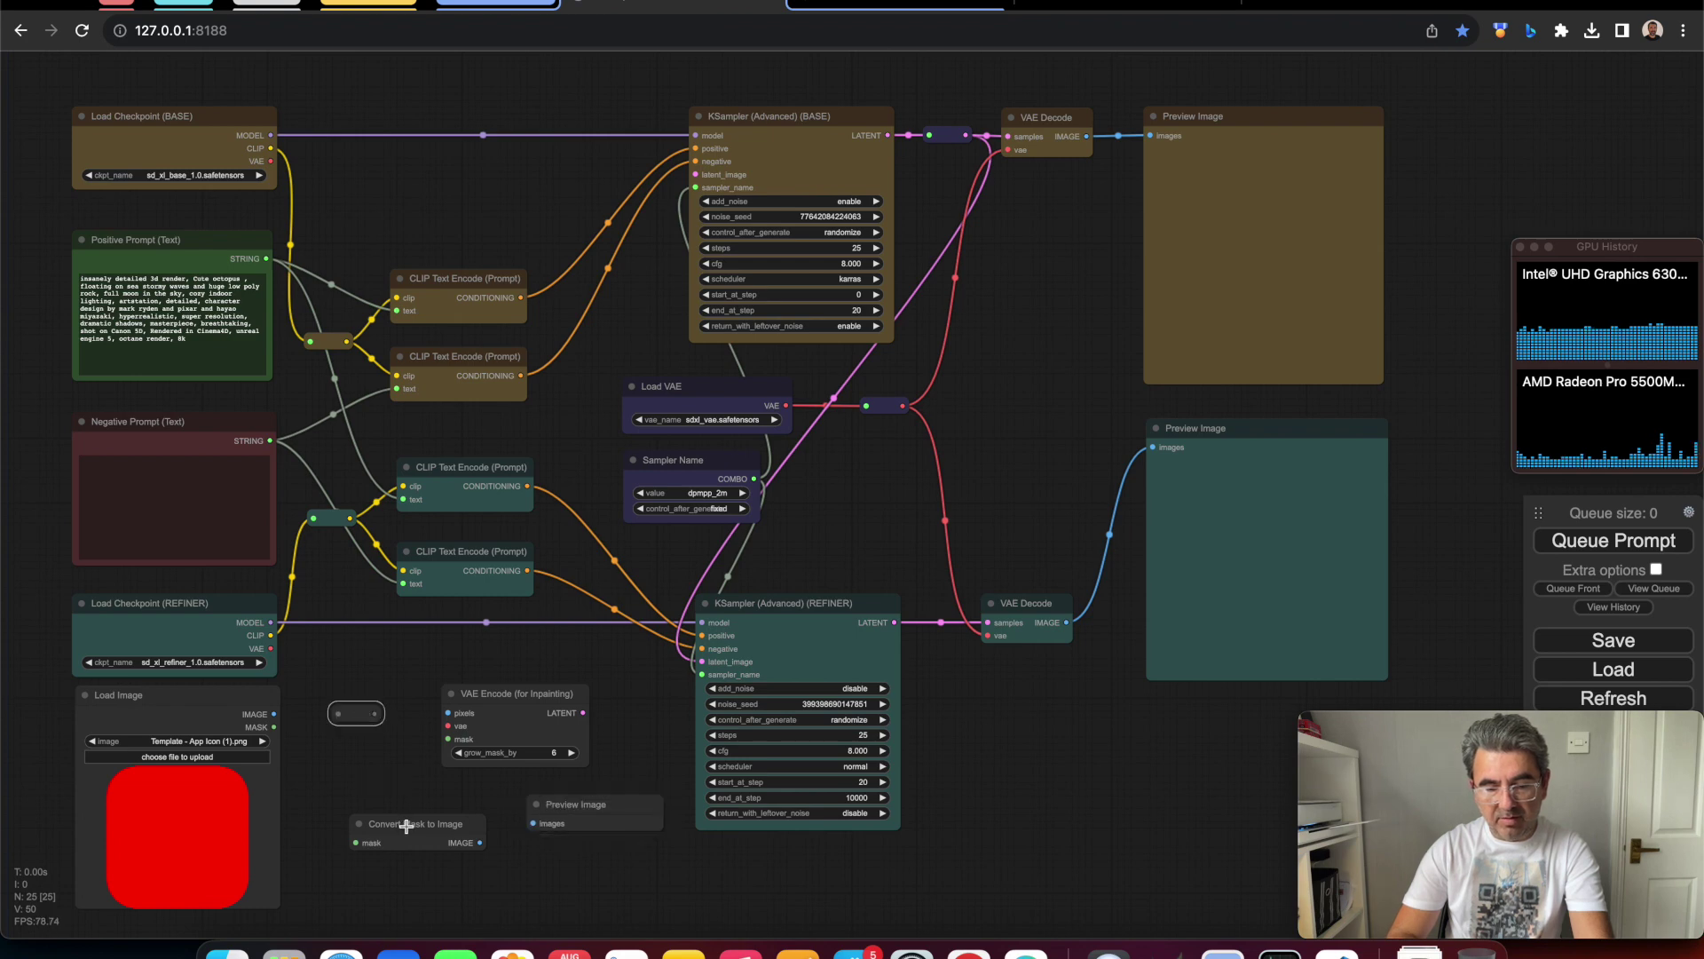
pyautogui.moveTo(406, 825); pyautogui.dragTo(416, 803)
pyautogui.click(355, 715)
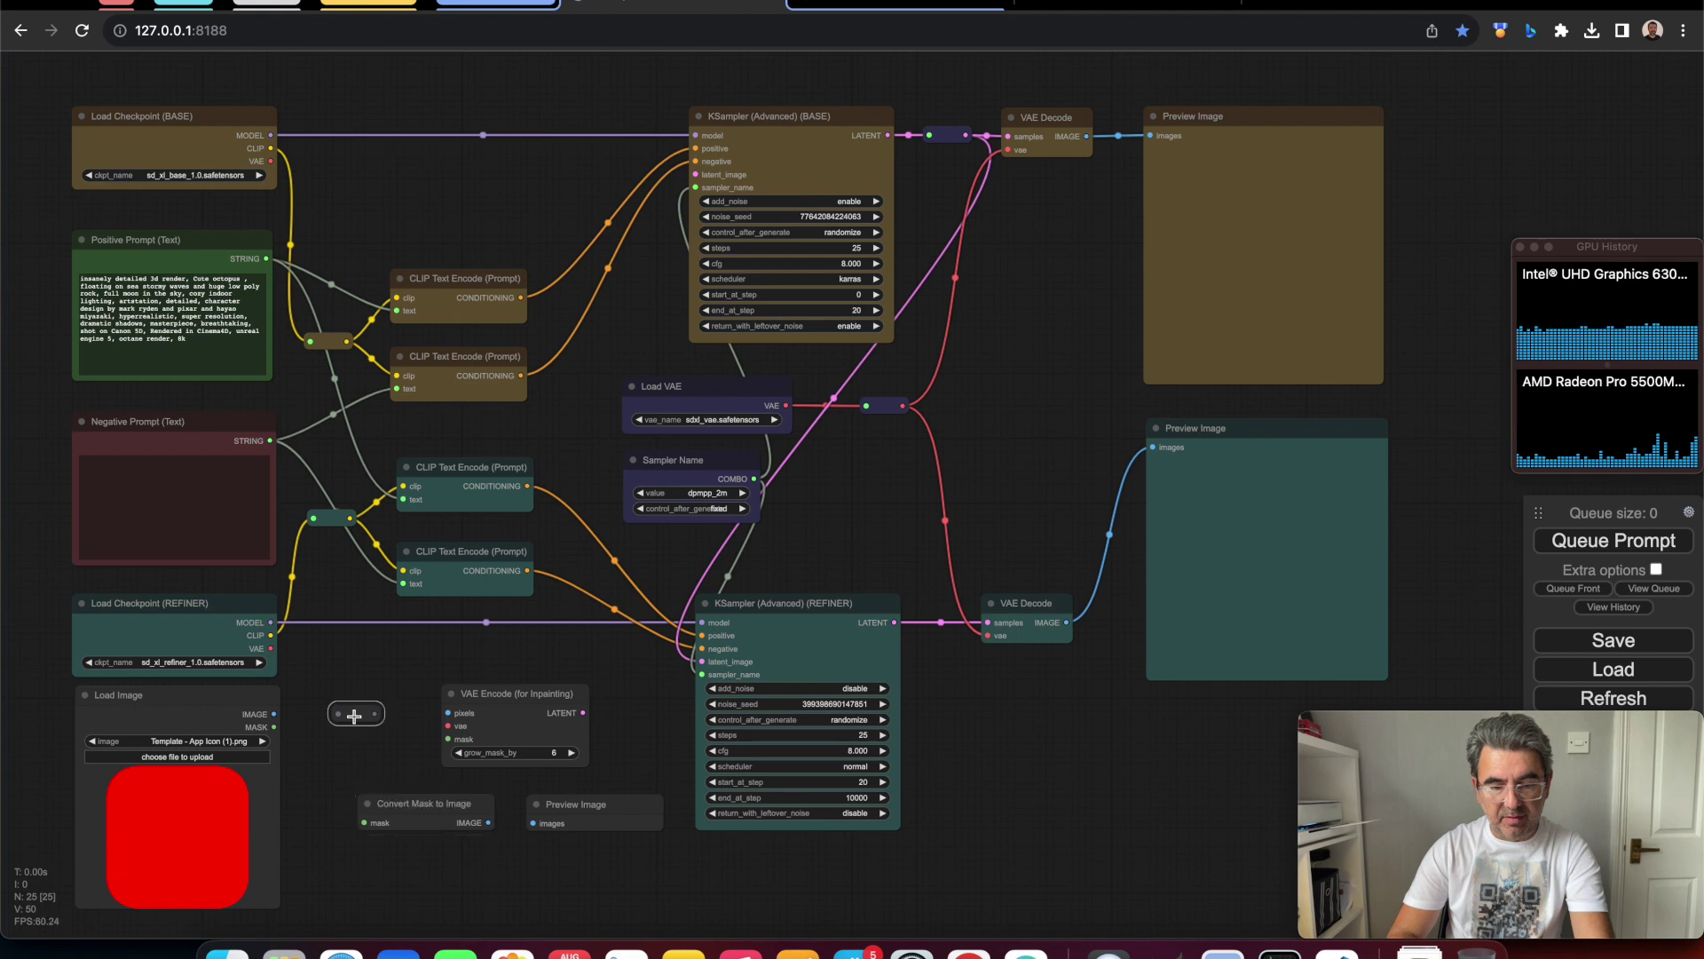
pyautogui.moveTo(354, 715); pyautogui.dragTo(351, 735)
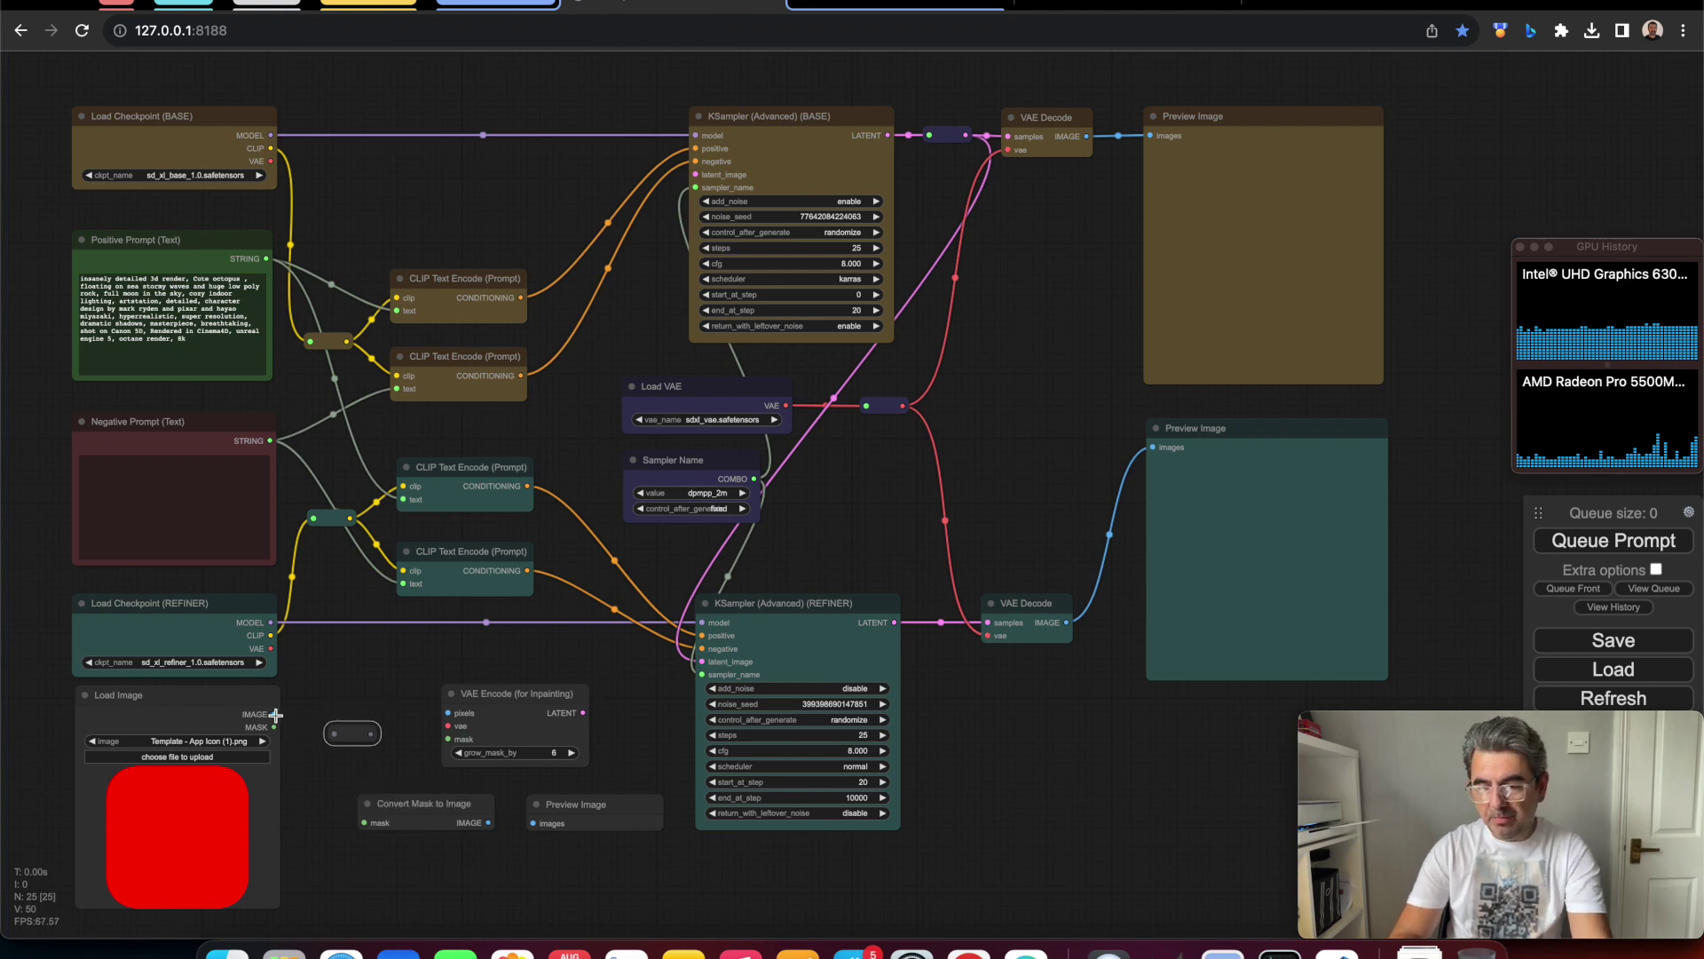
# Step: Wire template IMAGE, rerouted MASK and VAE into VAE Encode, its LATENT to base KSampler, mask to preview
pyautogui.moveTo(276, 714); pyautogui.dragTo(365, 822)
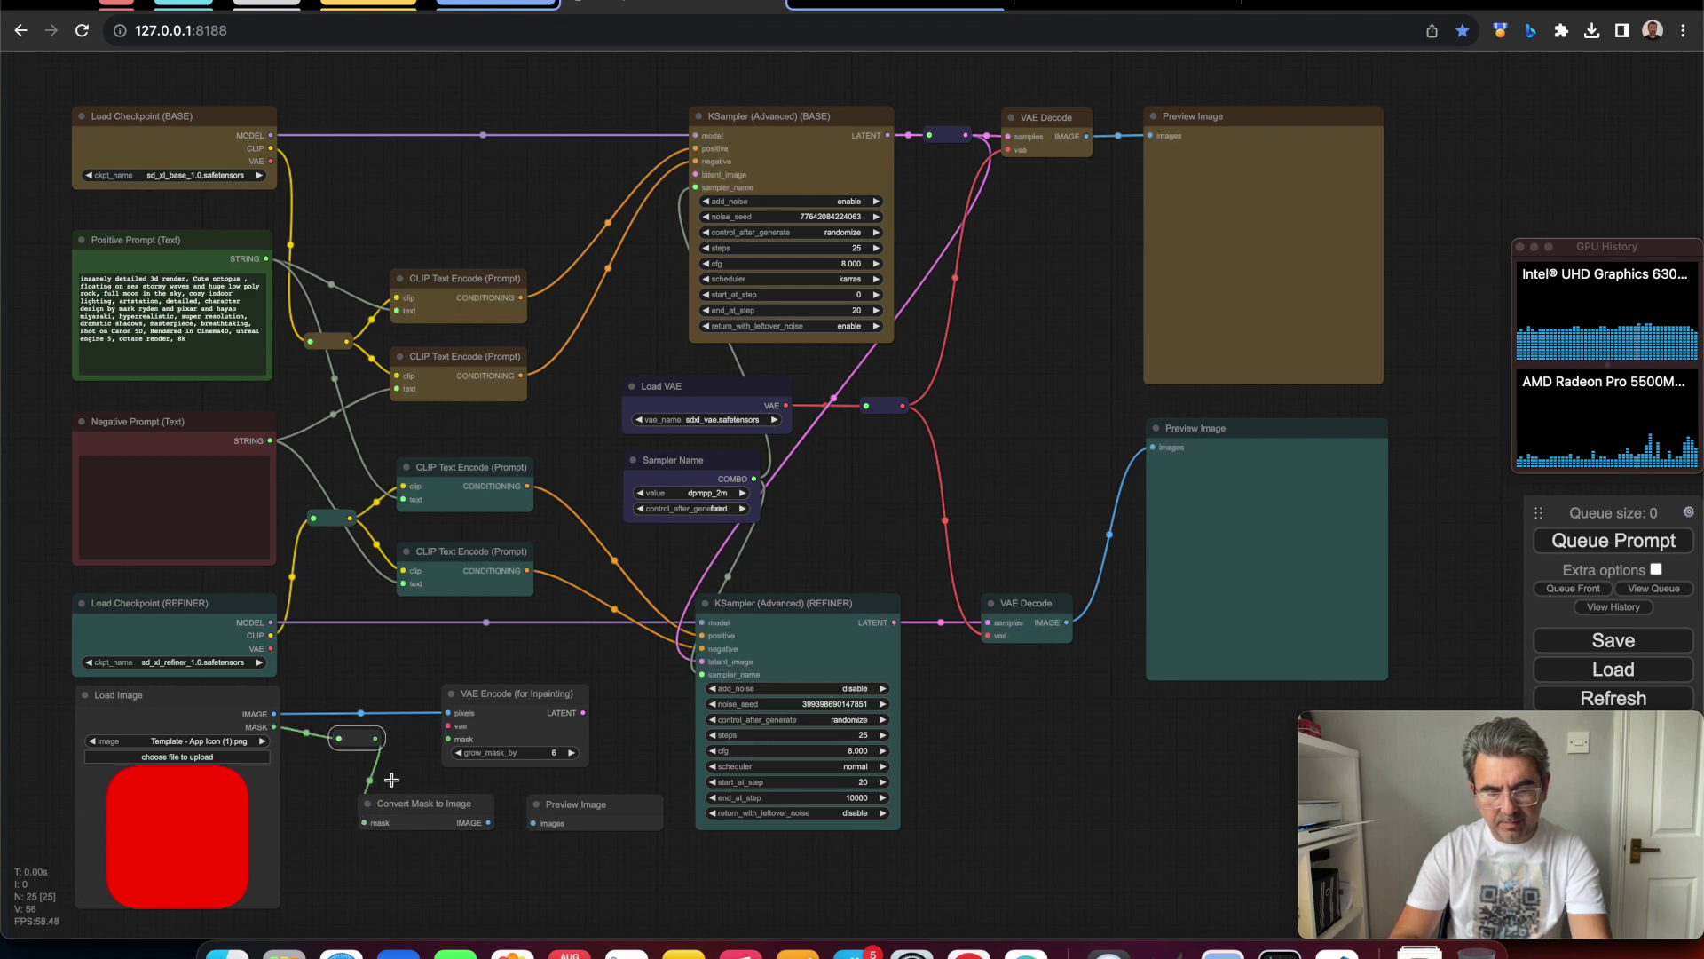
pyautogui.moveTo(377, 738); pyautogui.dragTo(448, 739)
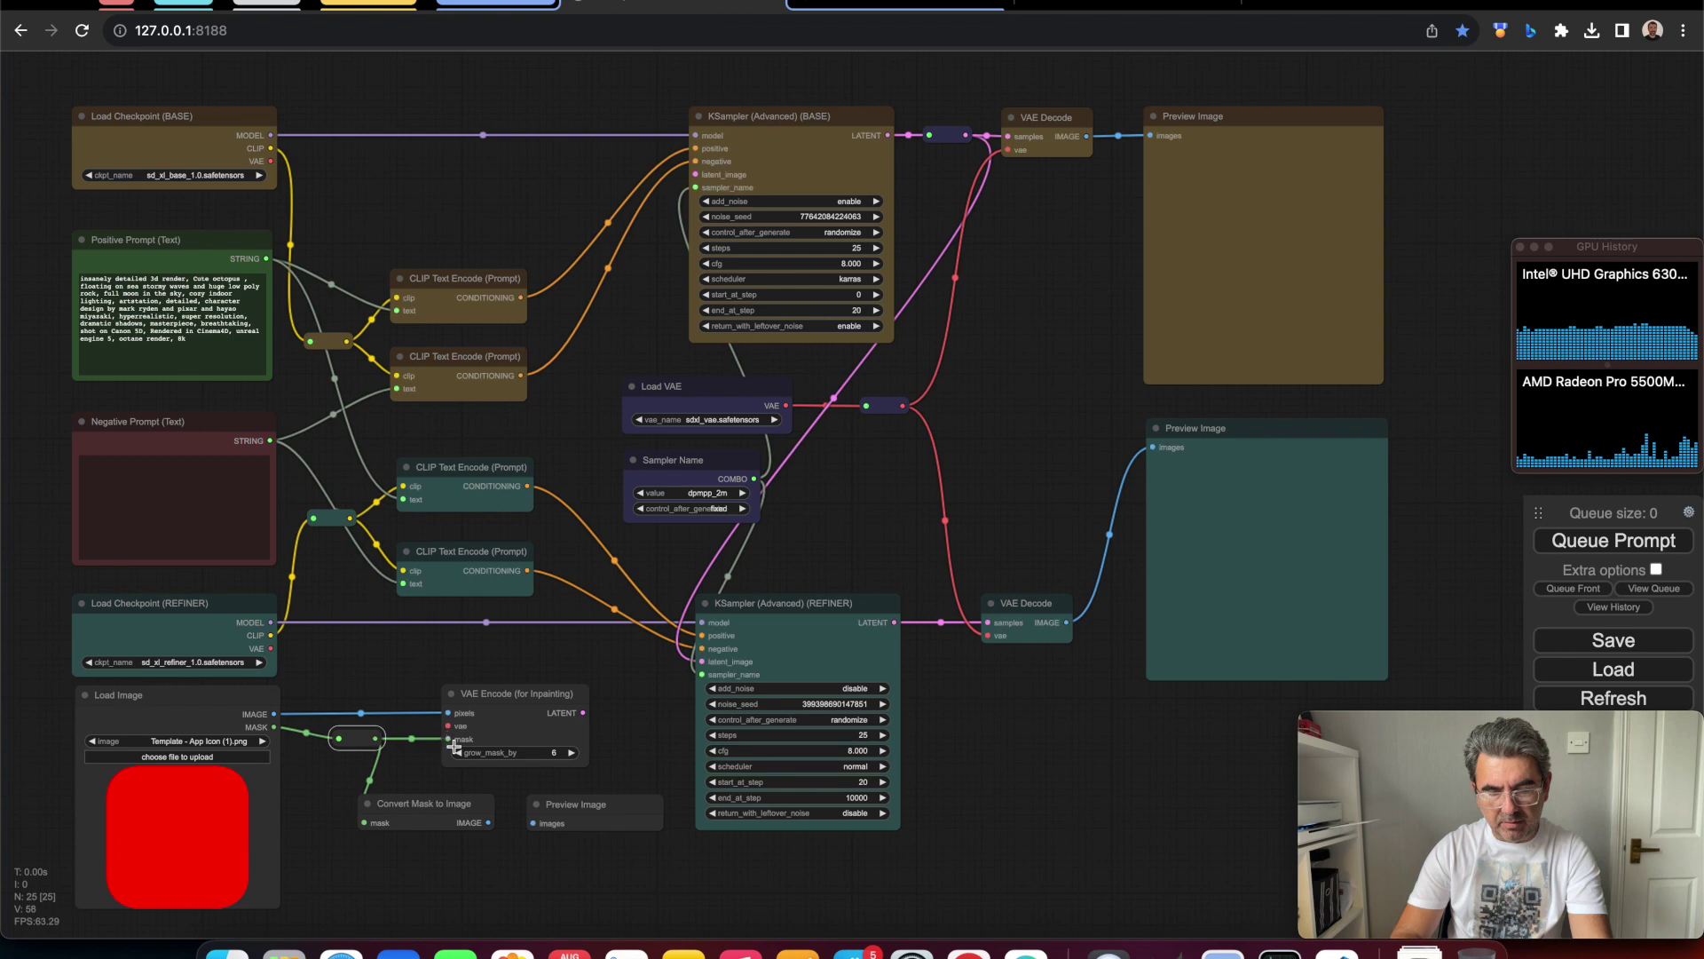
pyautogui.moveTo(489, 823); pyautogui.dragTo(533, 823)
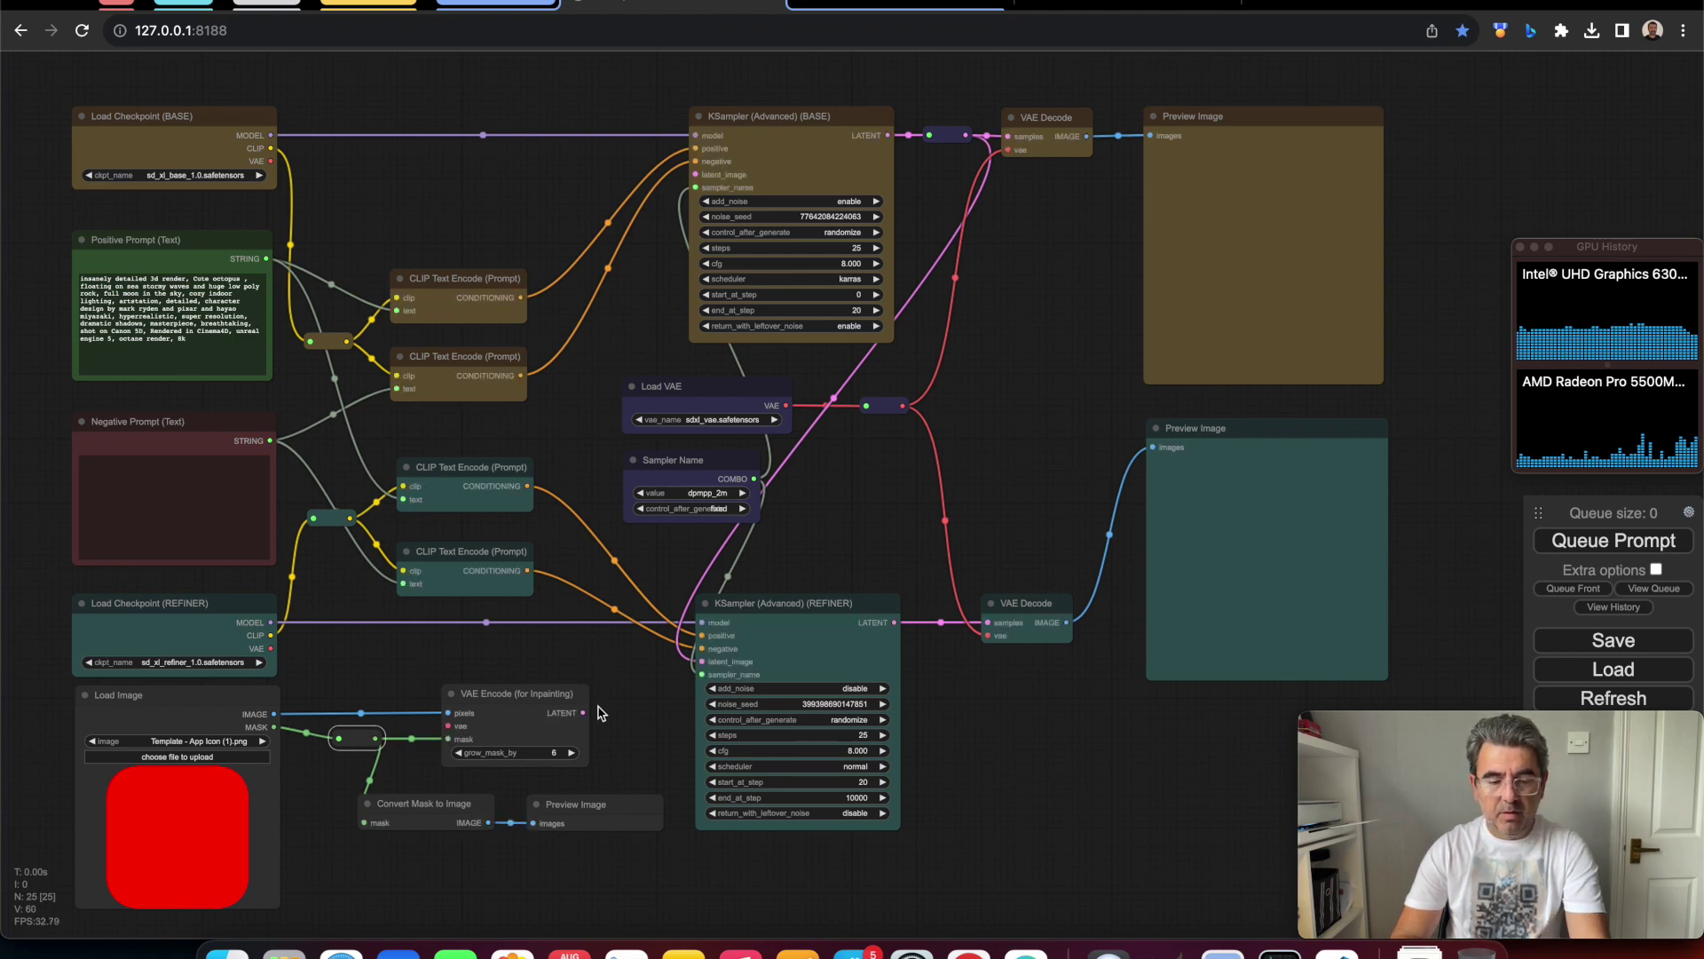
pyautogui.moveTo(583, 713); pyautogui.dragTo(695, 174)
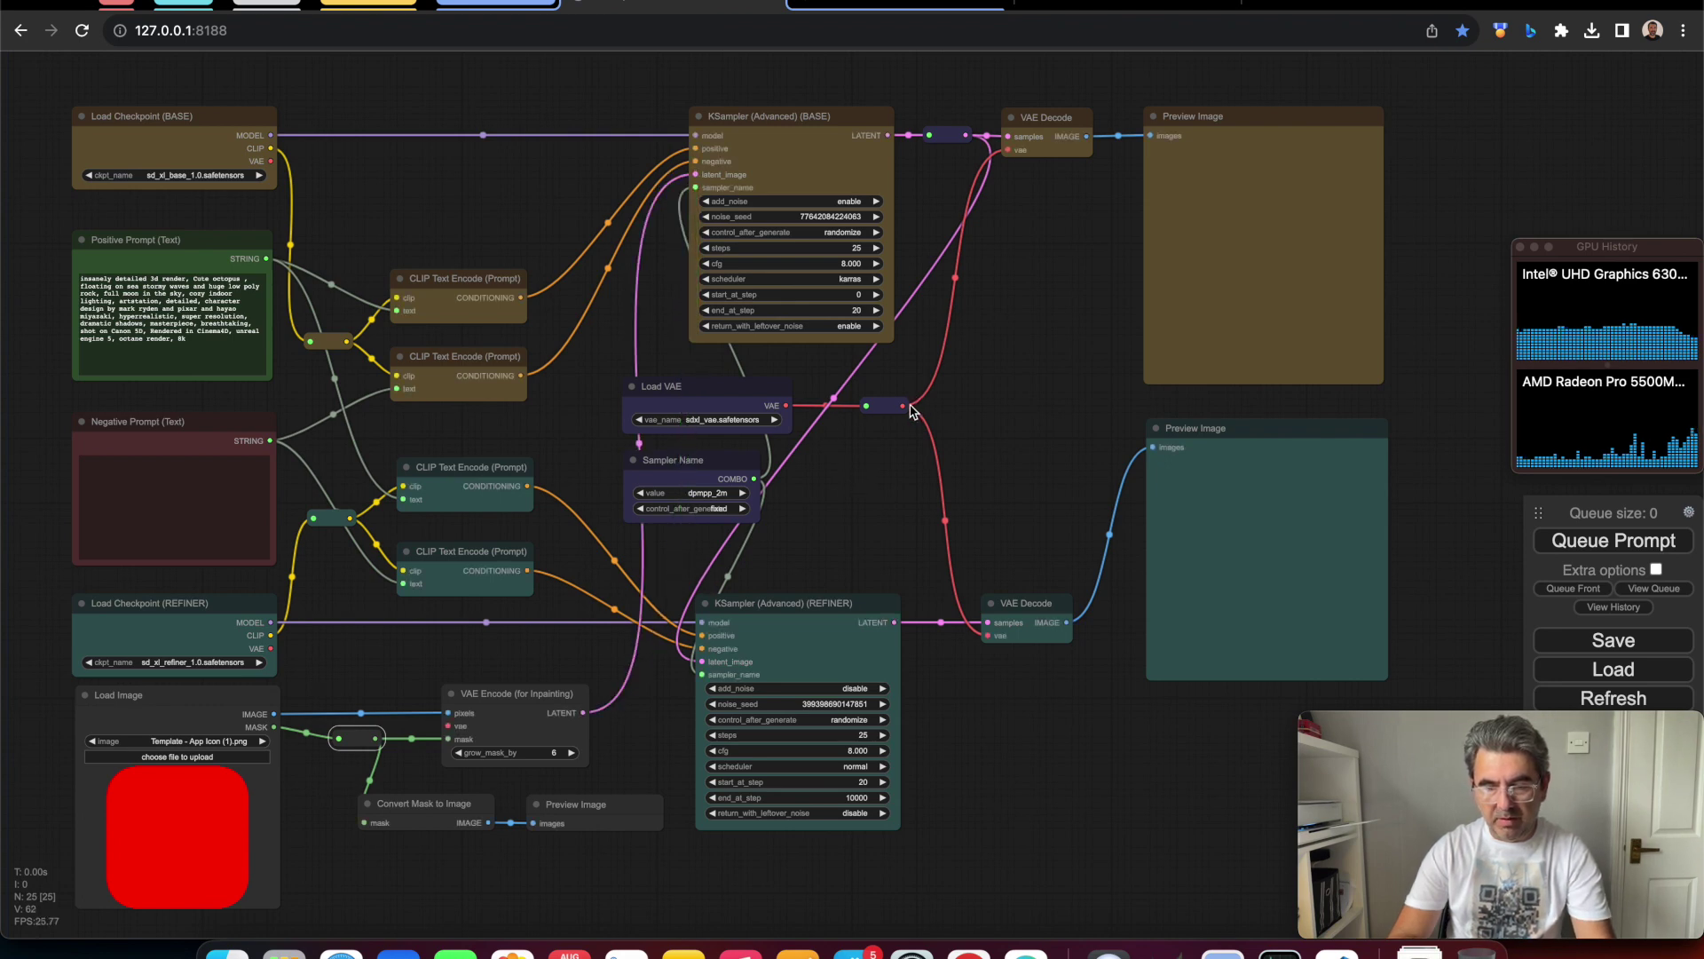
pyautogui.moveTo(907, 405); pyautogui.dragTo(445, 724)
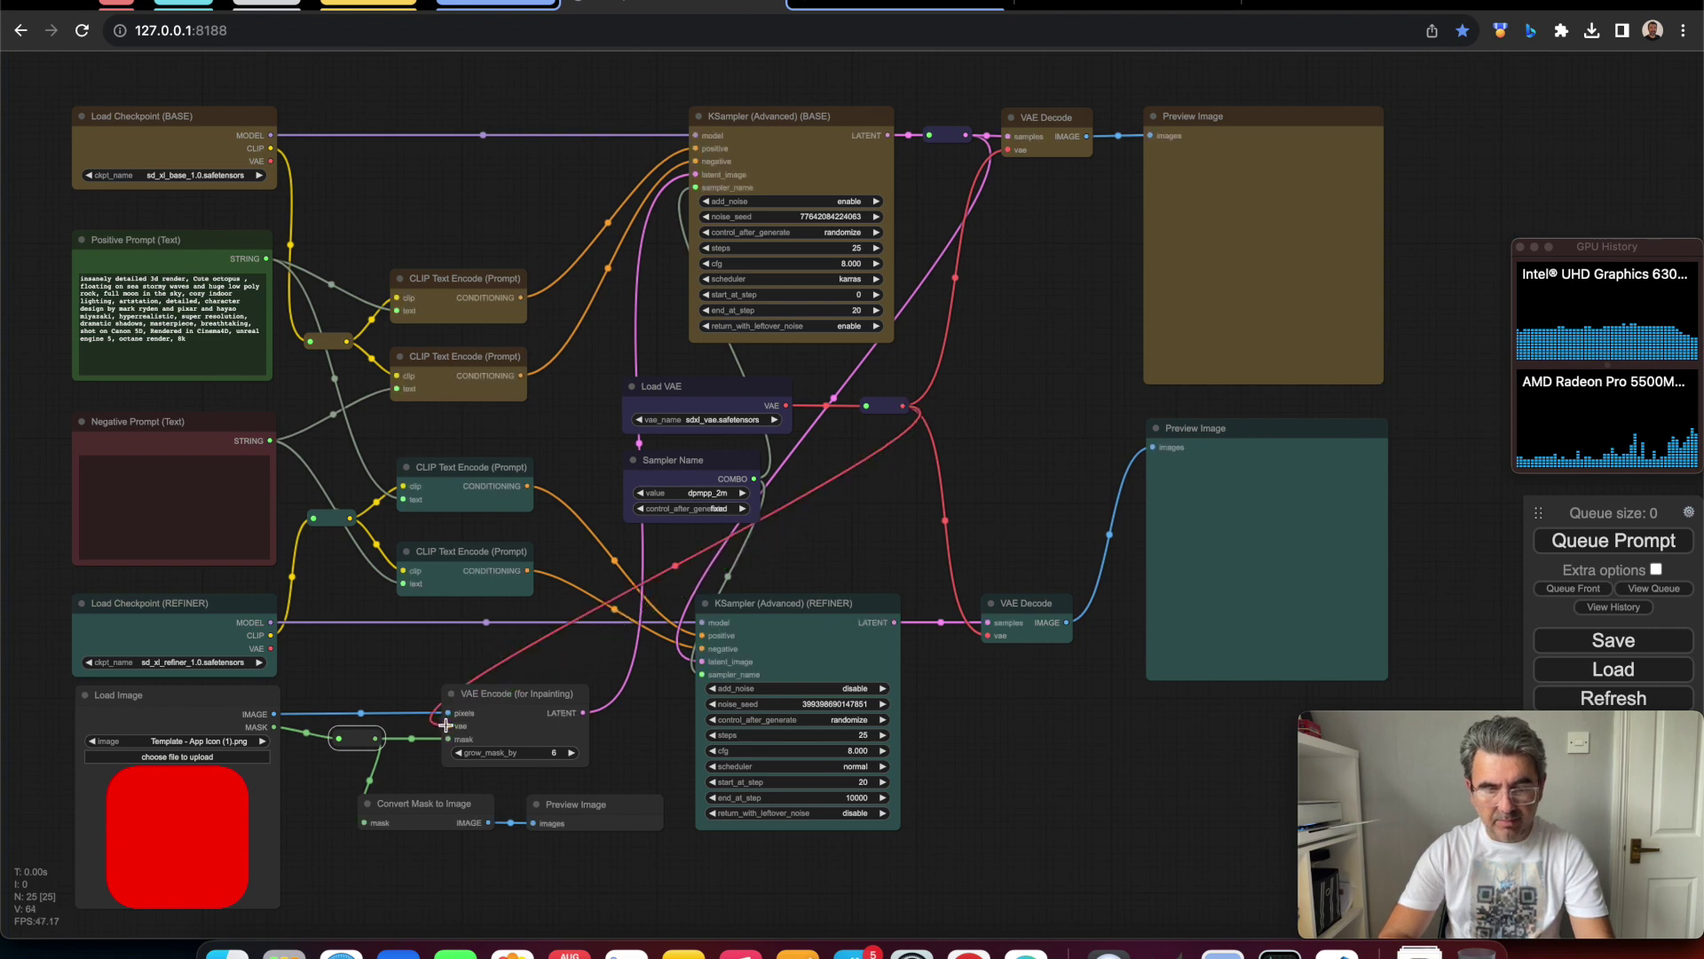
pyautogui.click(173, 702)
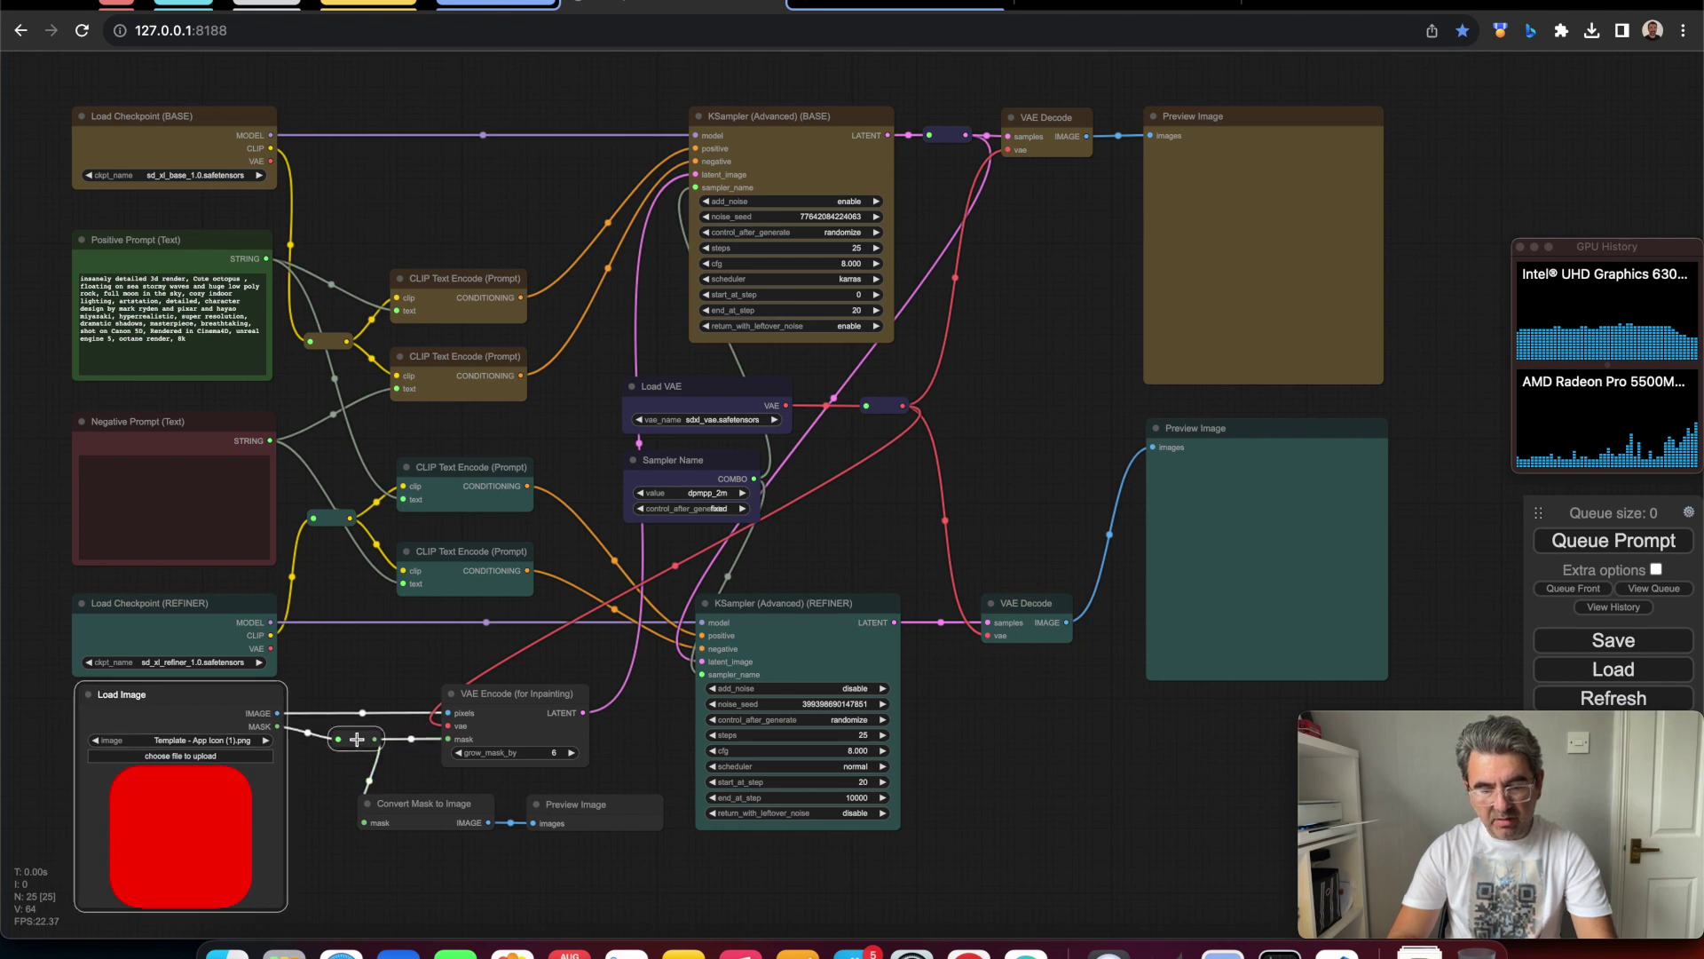
# Step: Colour the Convert Mask to Image, VAE Encode (for Inpainting) and Preview Image nodes purple
pyautogui.keyDown('shift'); pyautogui.click(433, 804); pyautogui.keyUp('shift')
pyautogui.keyDown('shift'); pyautogui.click(525, 700); pyautogui.keyUp('shift')
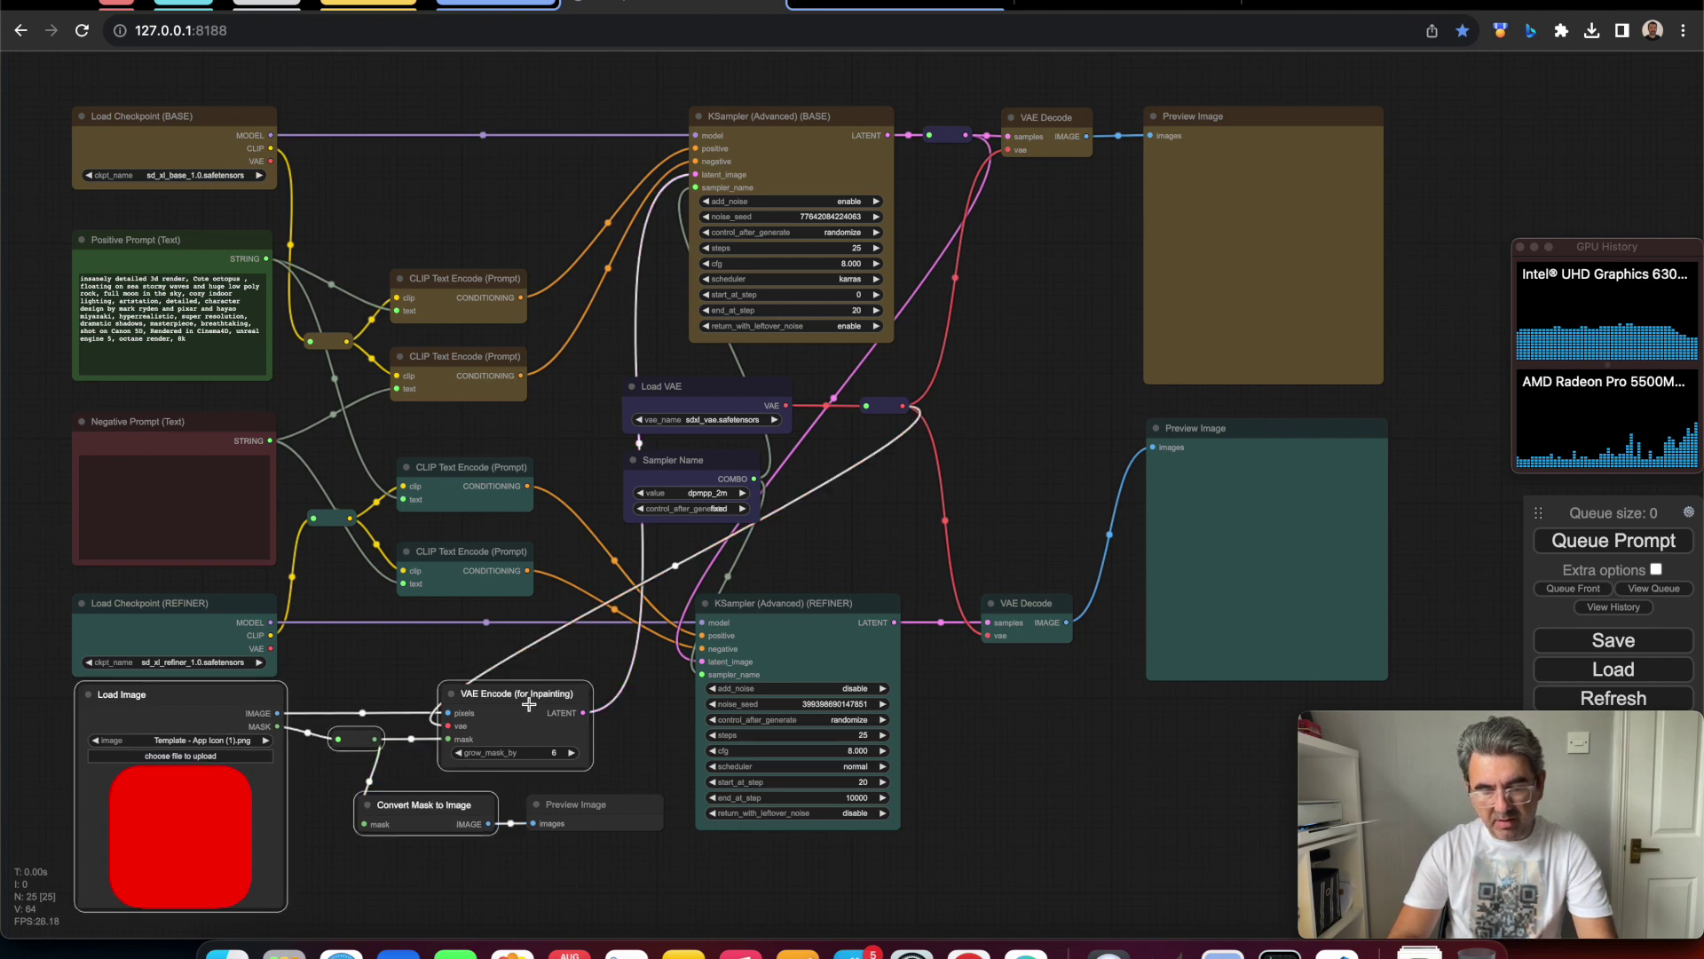
pyautogui.keyDown('shift'); pyautogui.click(591, 809); pyautogui.keyUp('shift')
pyautogui.rightClick(592, 809)
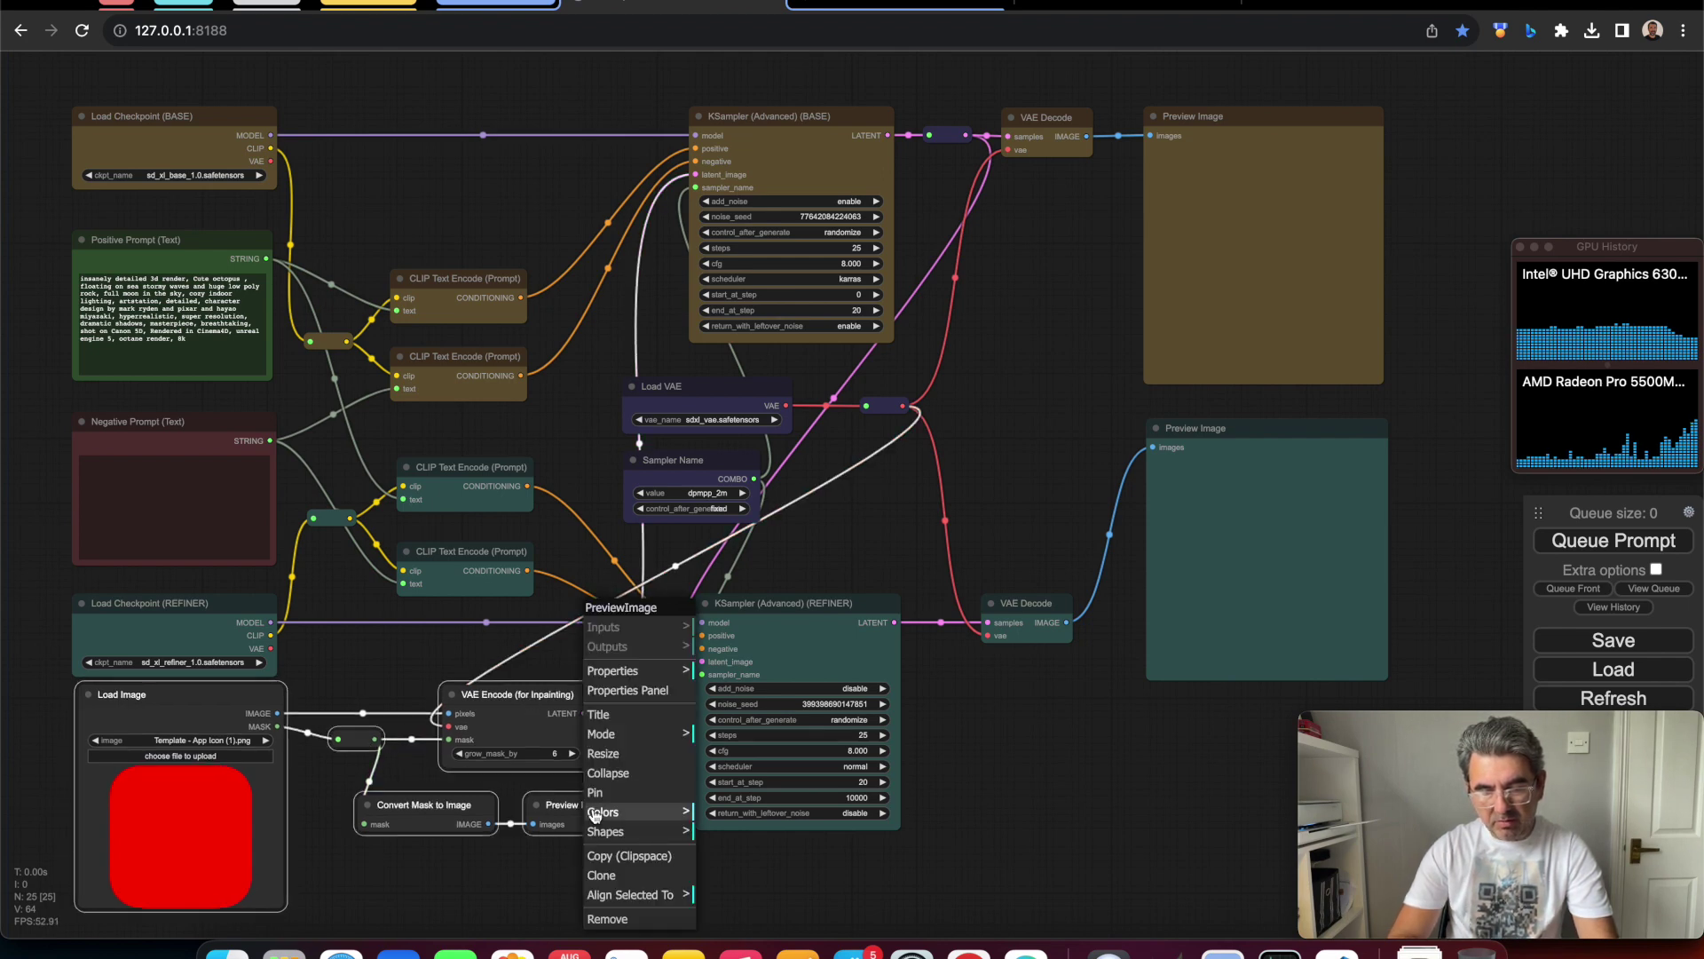
pyautogui.click(653, 813)
pyautogui.click(740, 881)
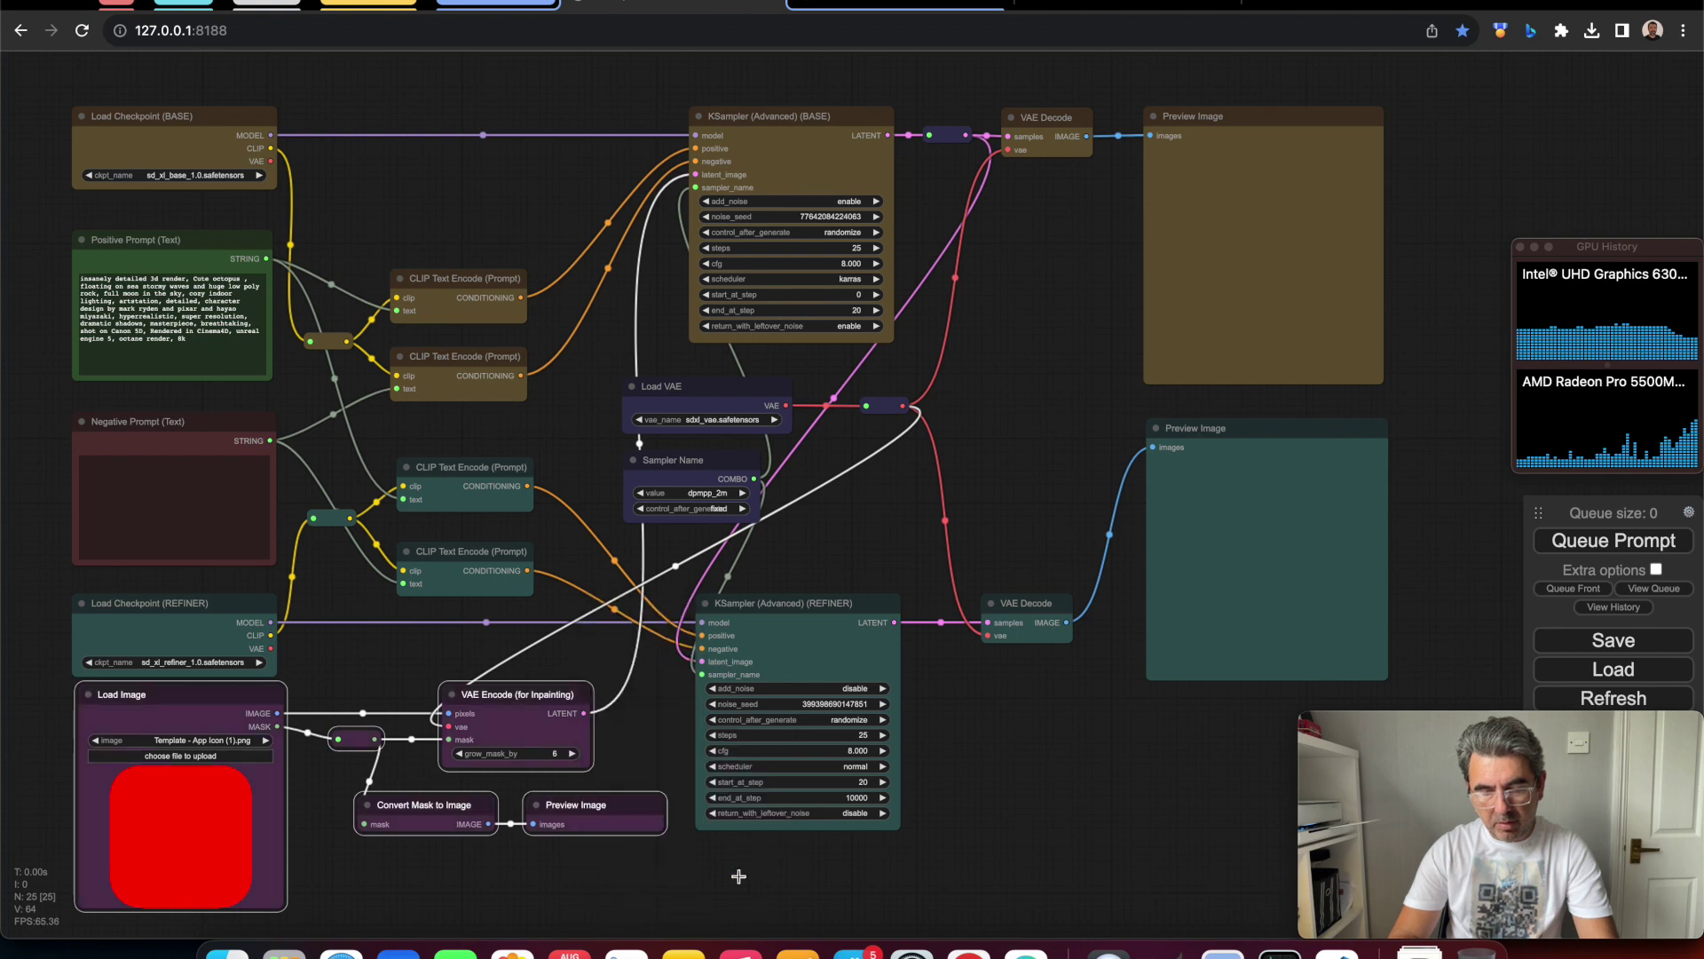
pyautogui.click(644, 887)
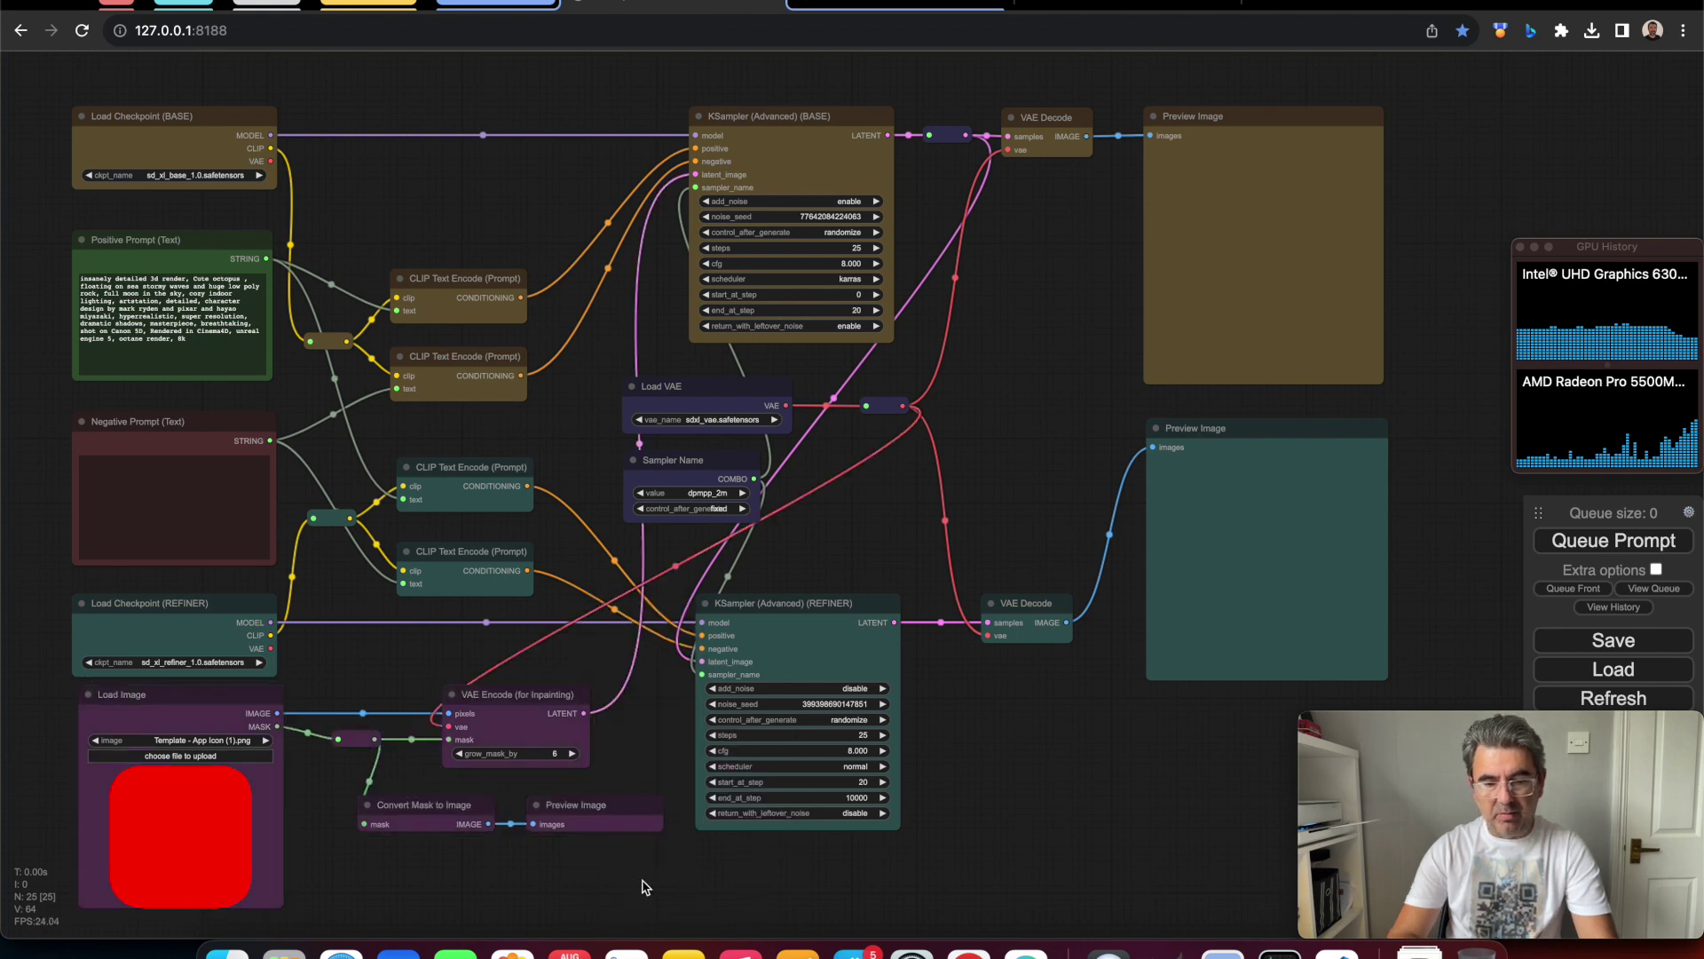
# Step: Set grow_mask_by on VAE Encode (for Inpainting) to 0
pyautogui.click(213, 697)
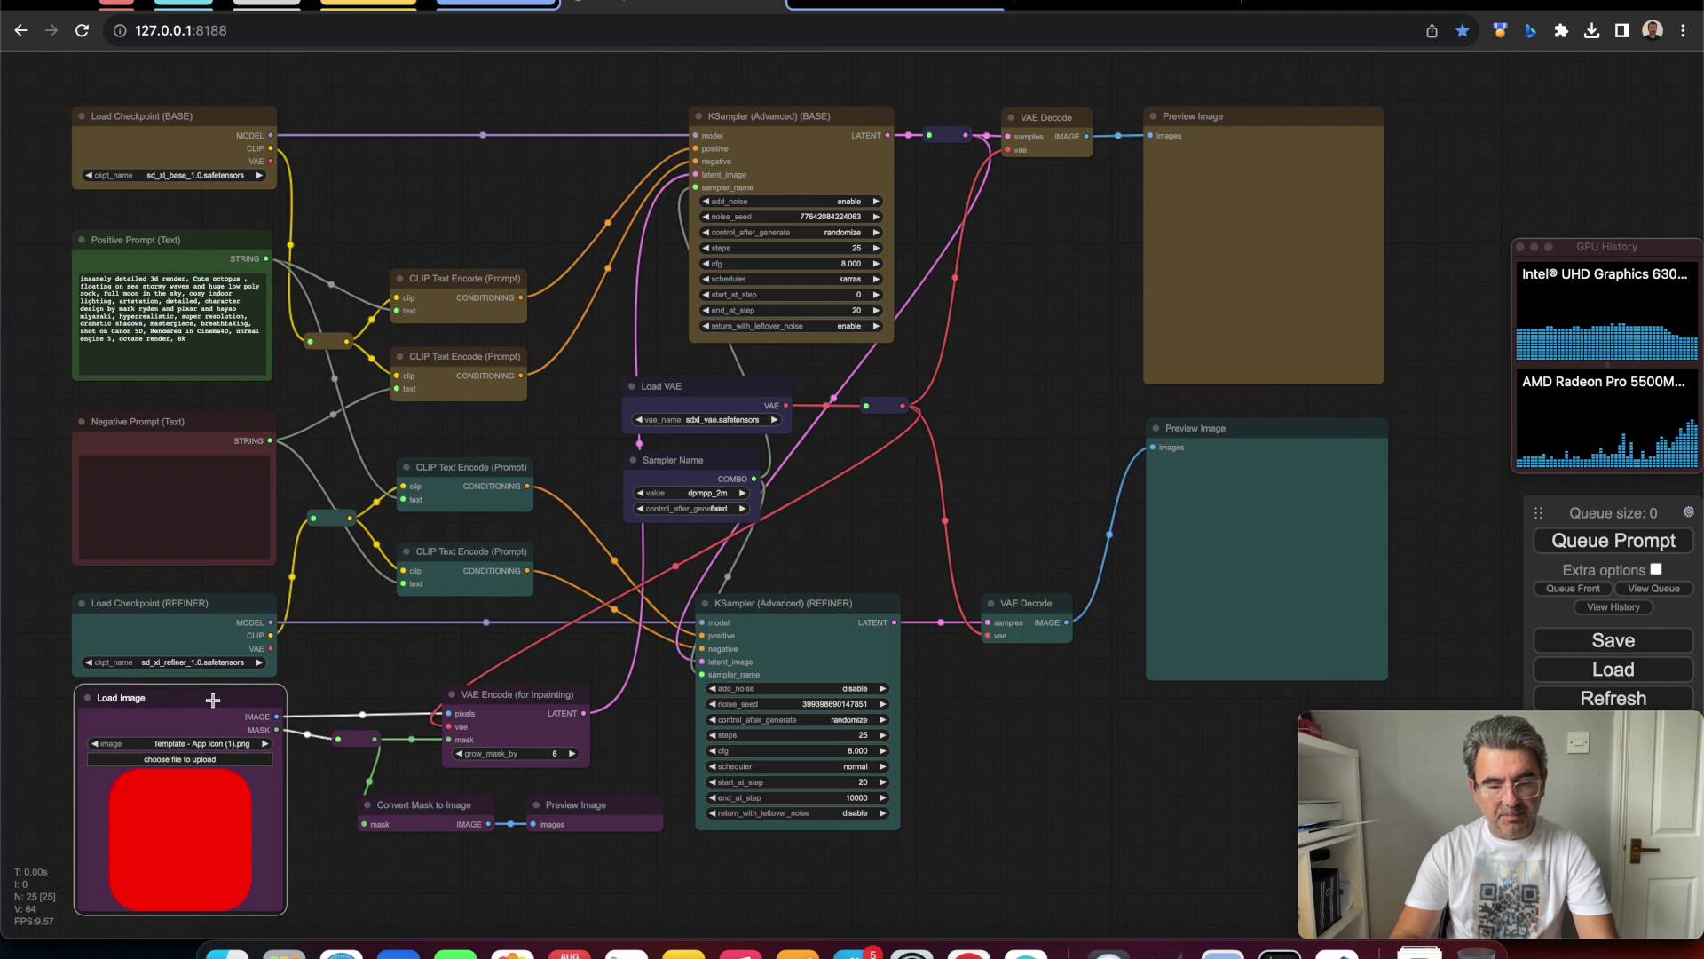
pyautogui.click(554, 754)
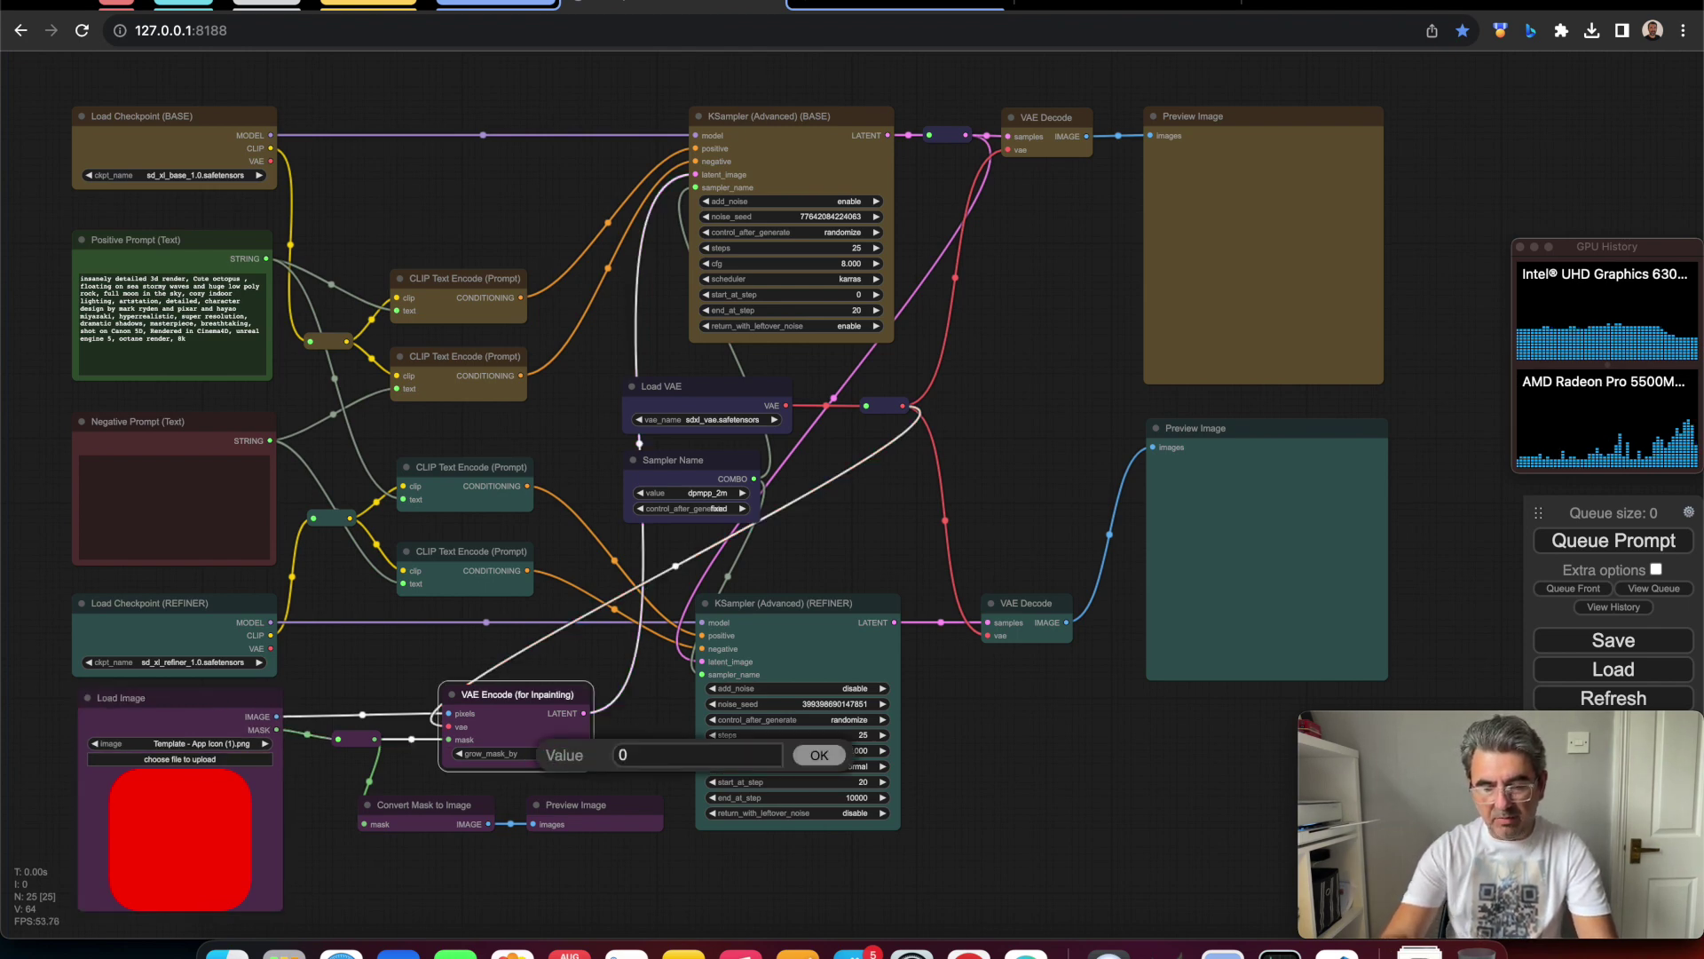
pyautogui.press('Return')
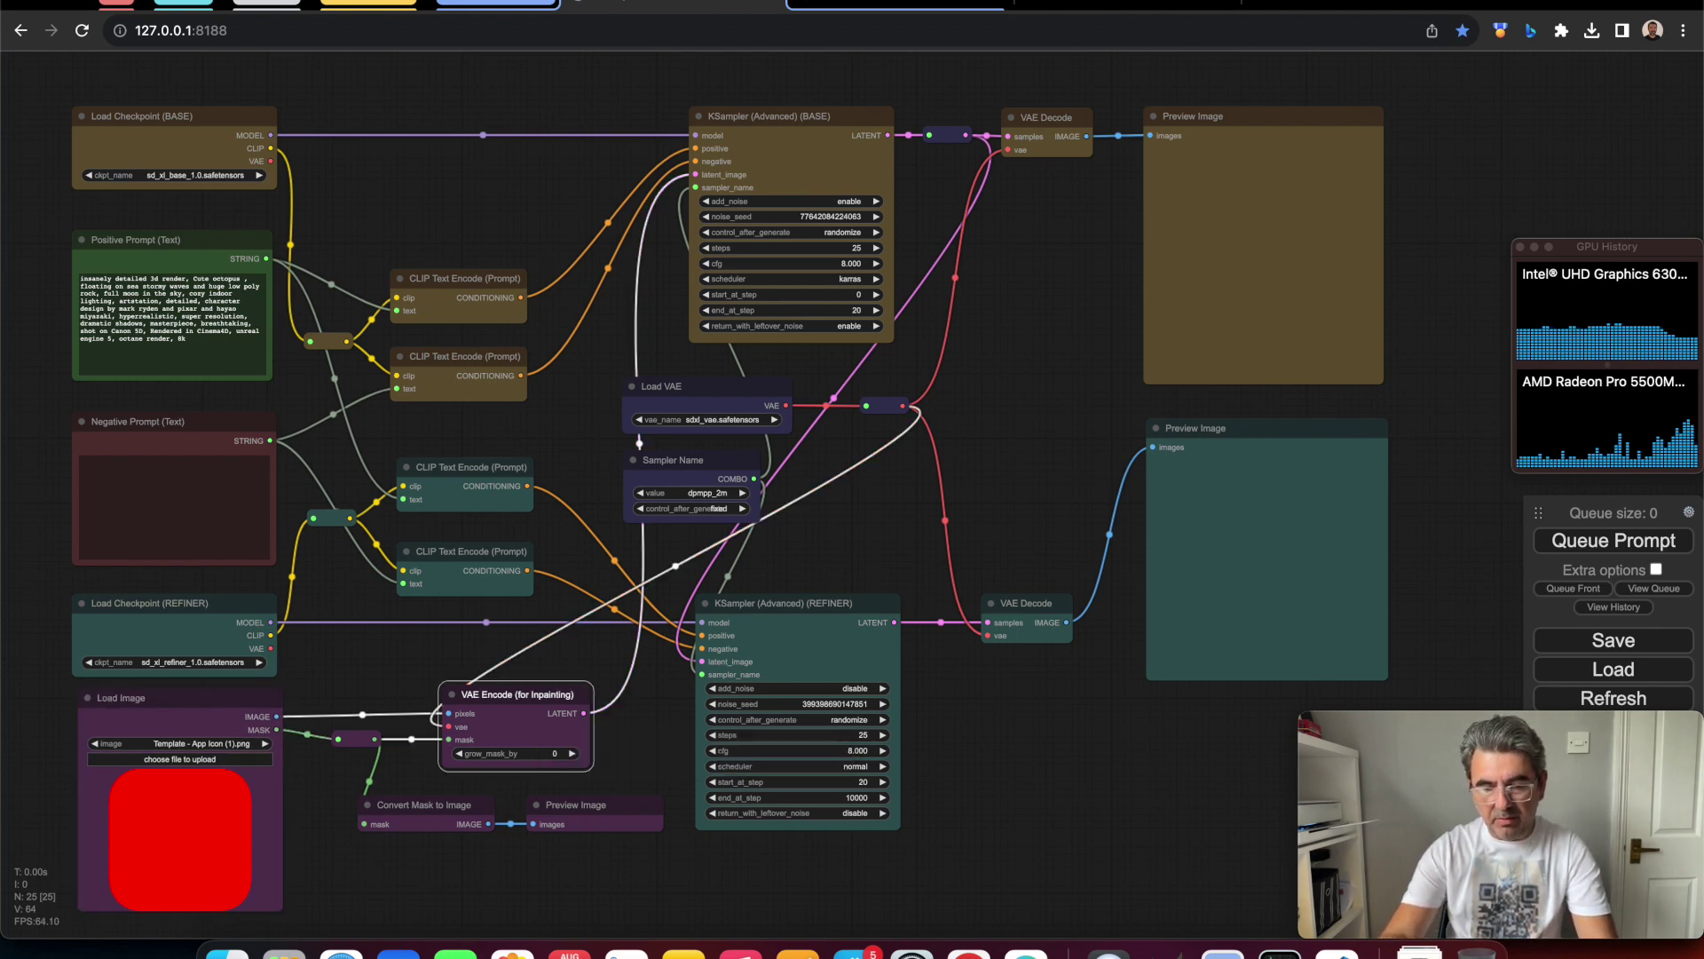
pyautogui.click(203, 753)
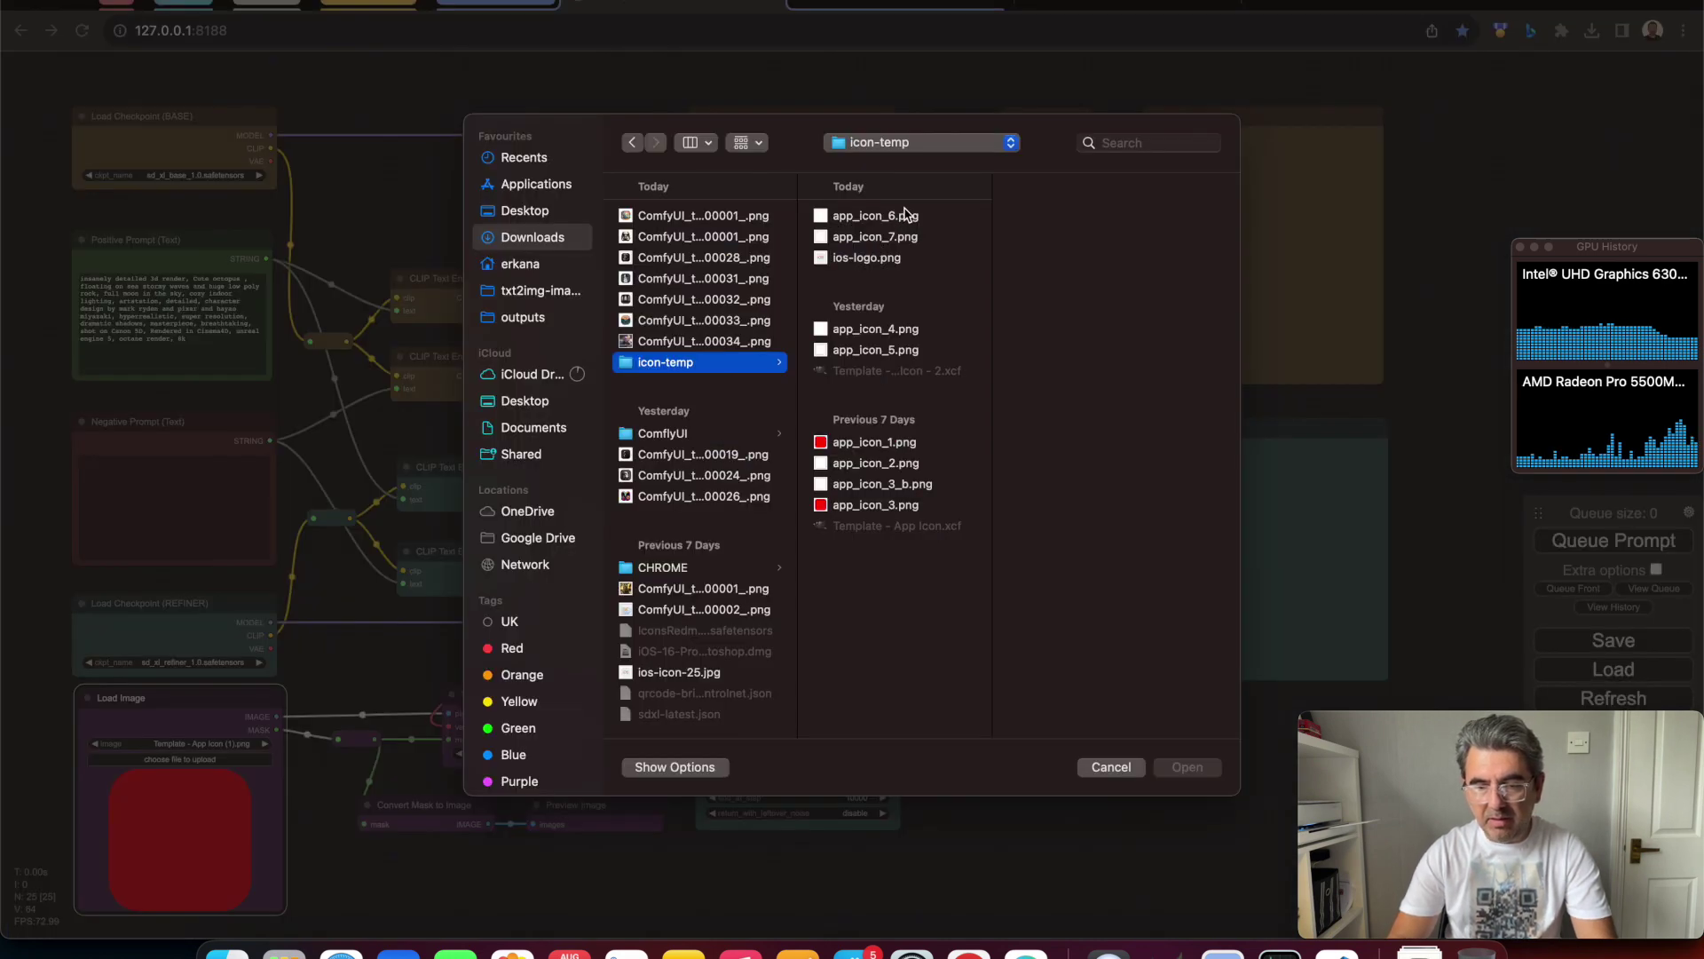
# Step: Load app_icon_7.png from the icon-temp folder into the Load Image node
pyautogui.click(904, 215)
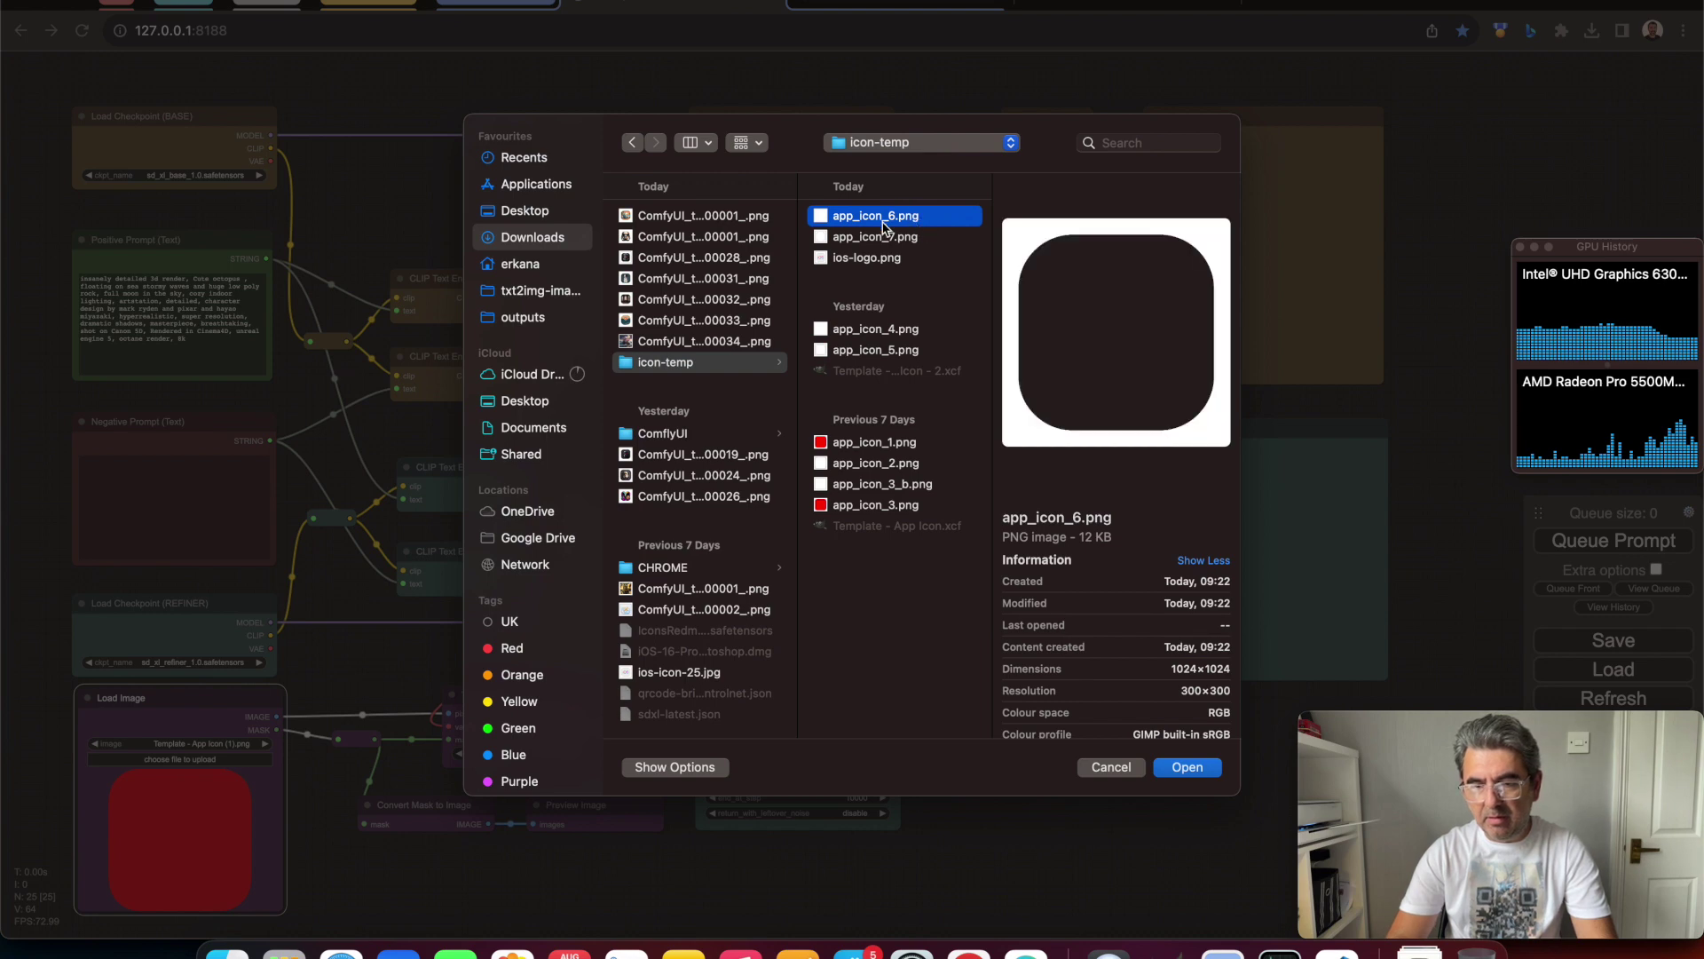
pyautogui.click(885, 236)
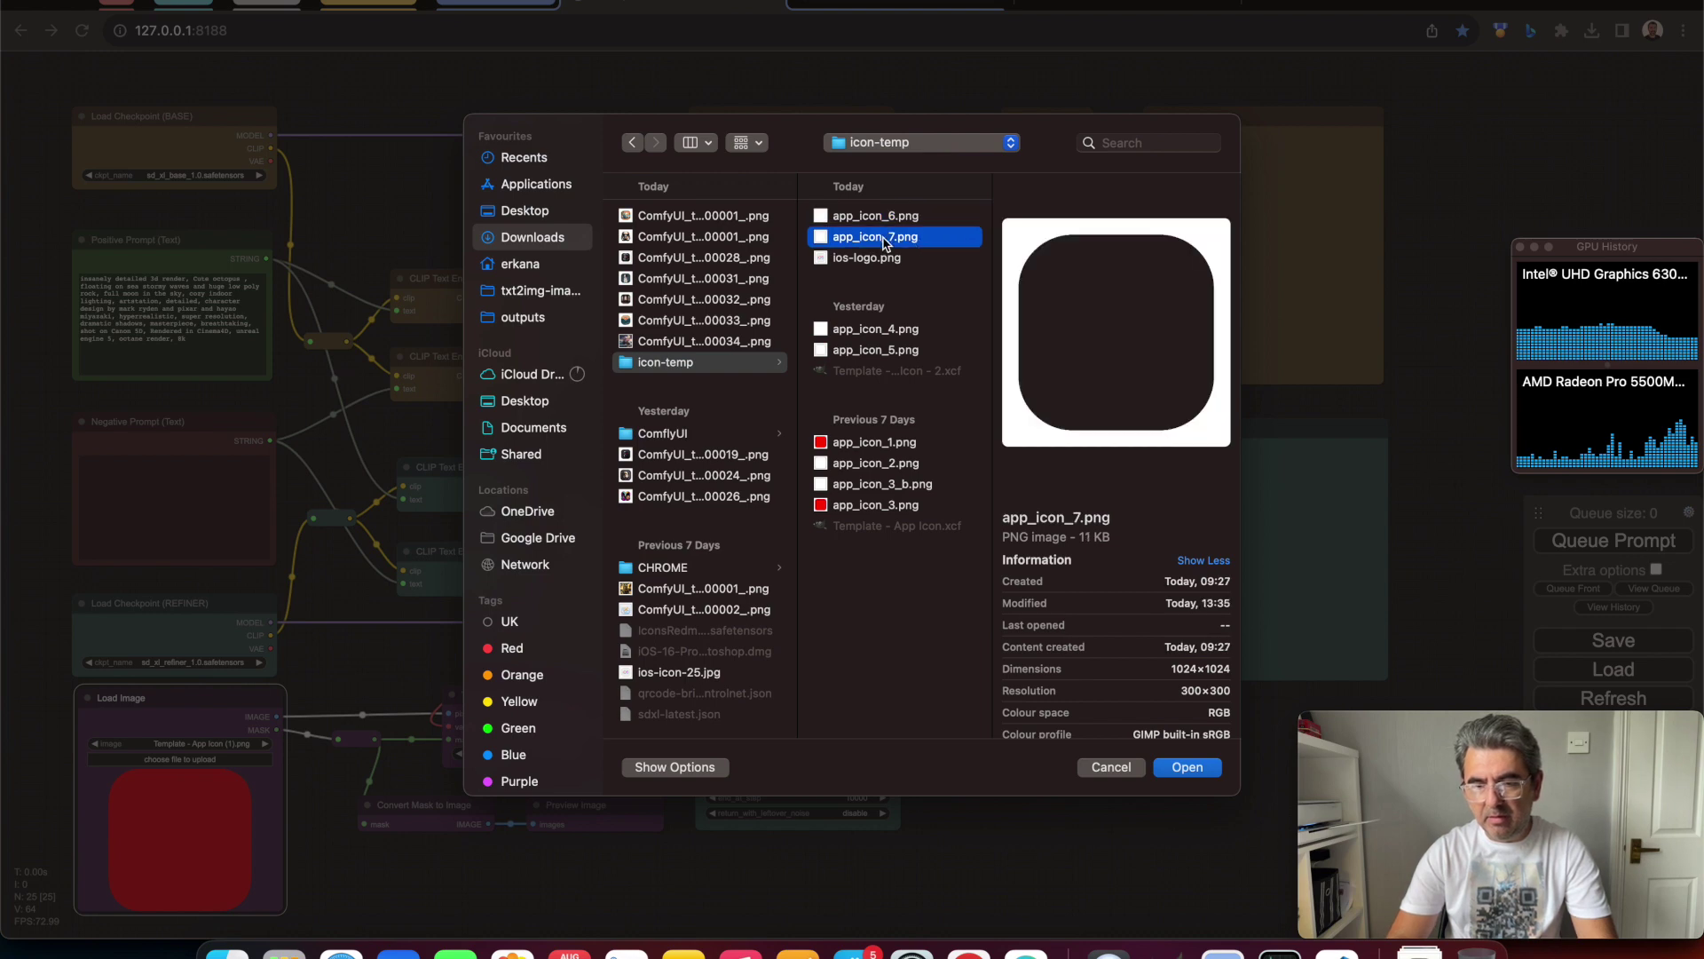
pyautogui.click(1199, 772)
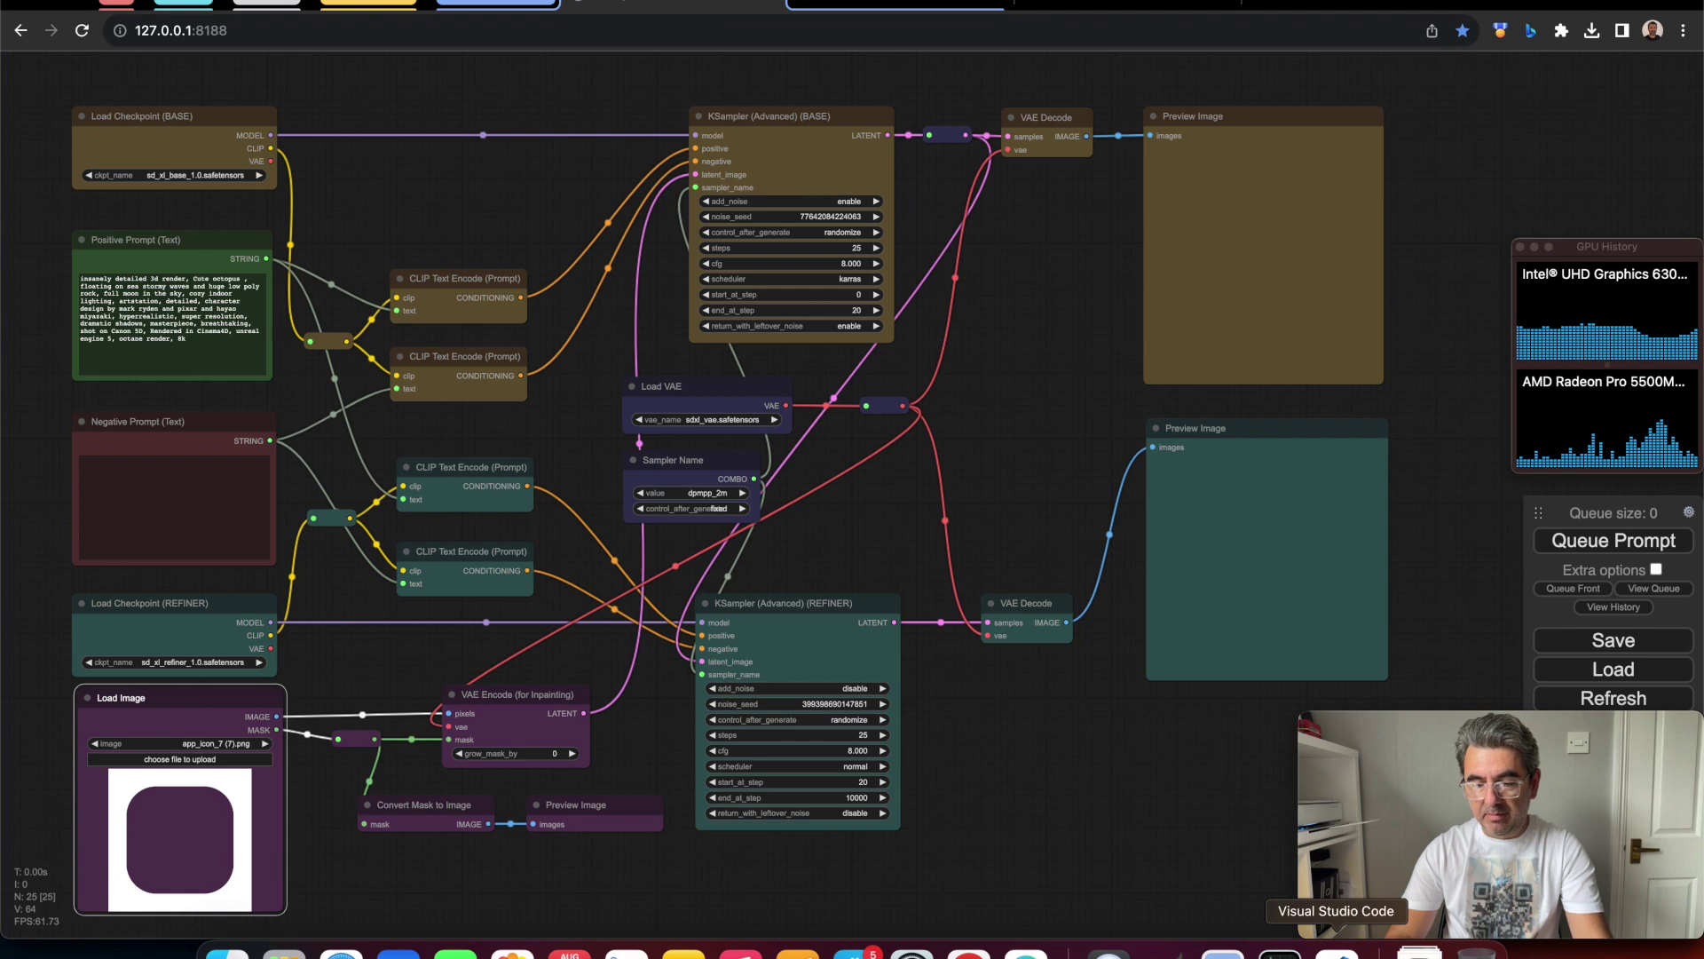
# Step: In VS Code's notes file, select the Camera Icon prompt on line 68
pyautogui.click(1336, 950)
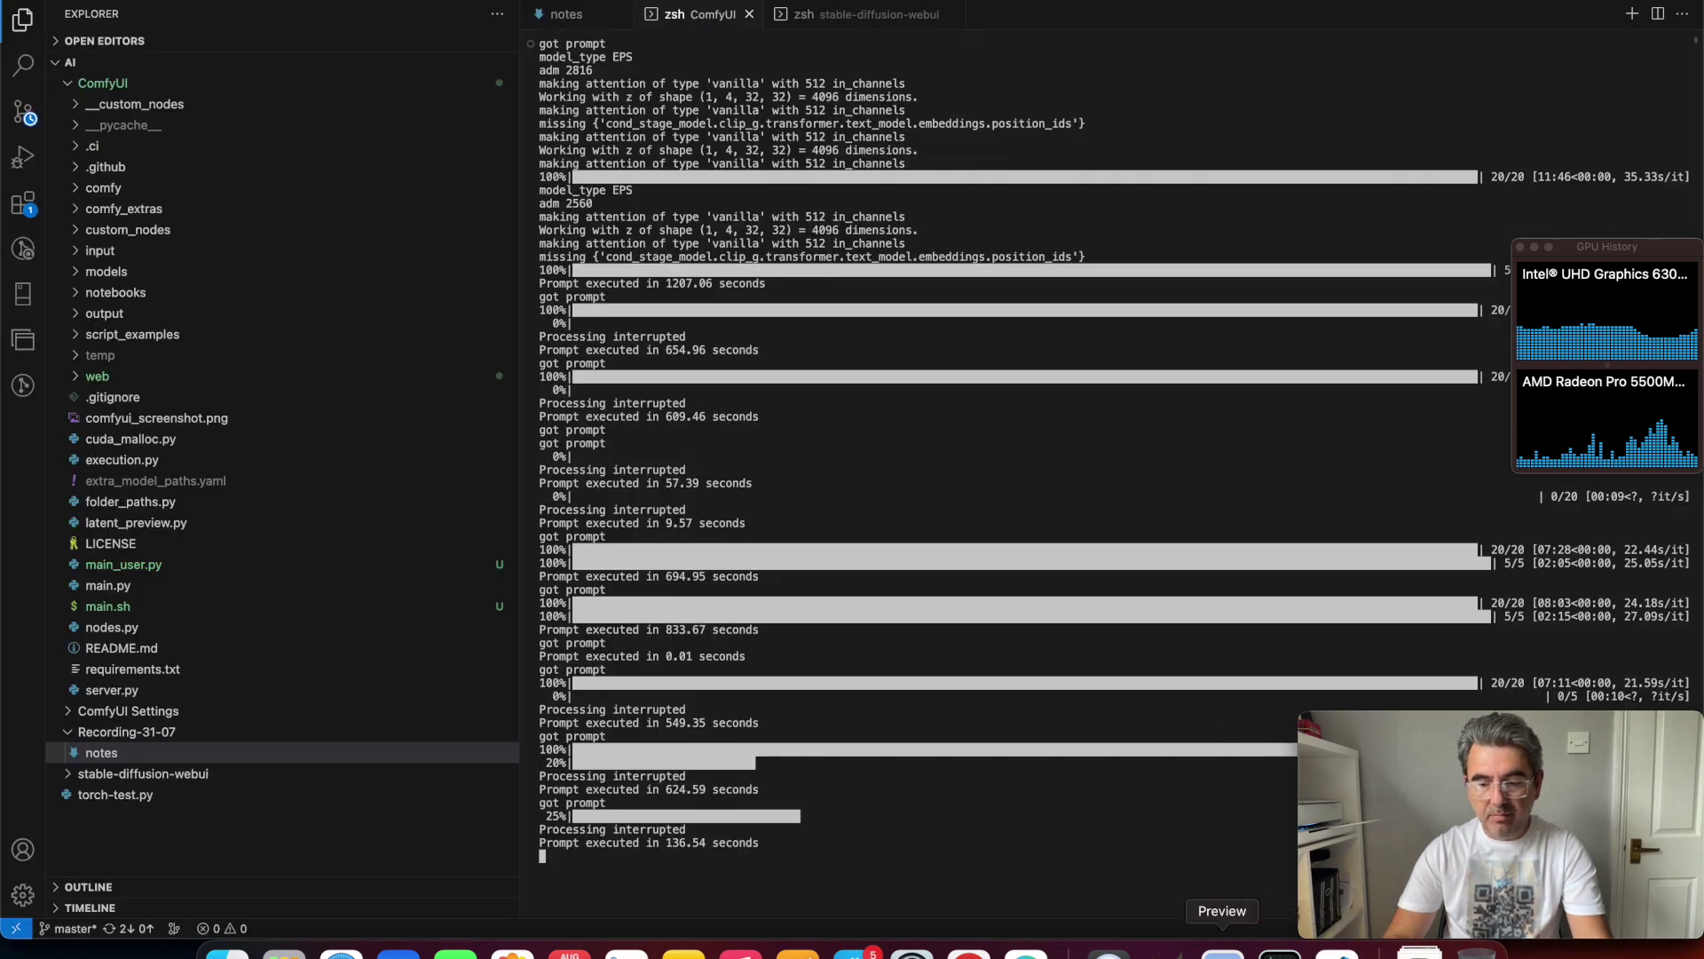
pyautogui.click(566, 14)
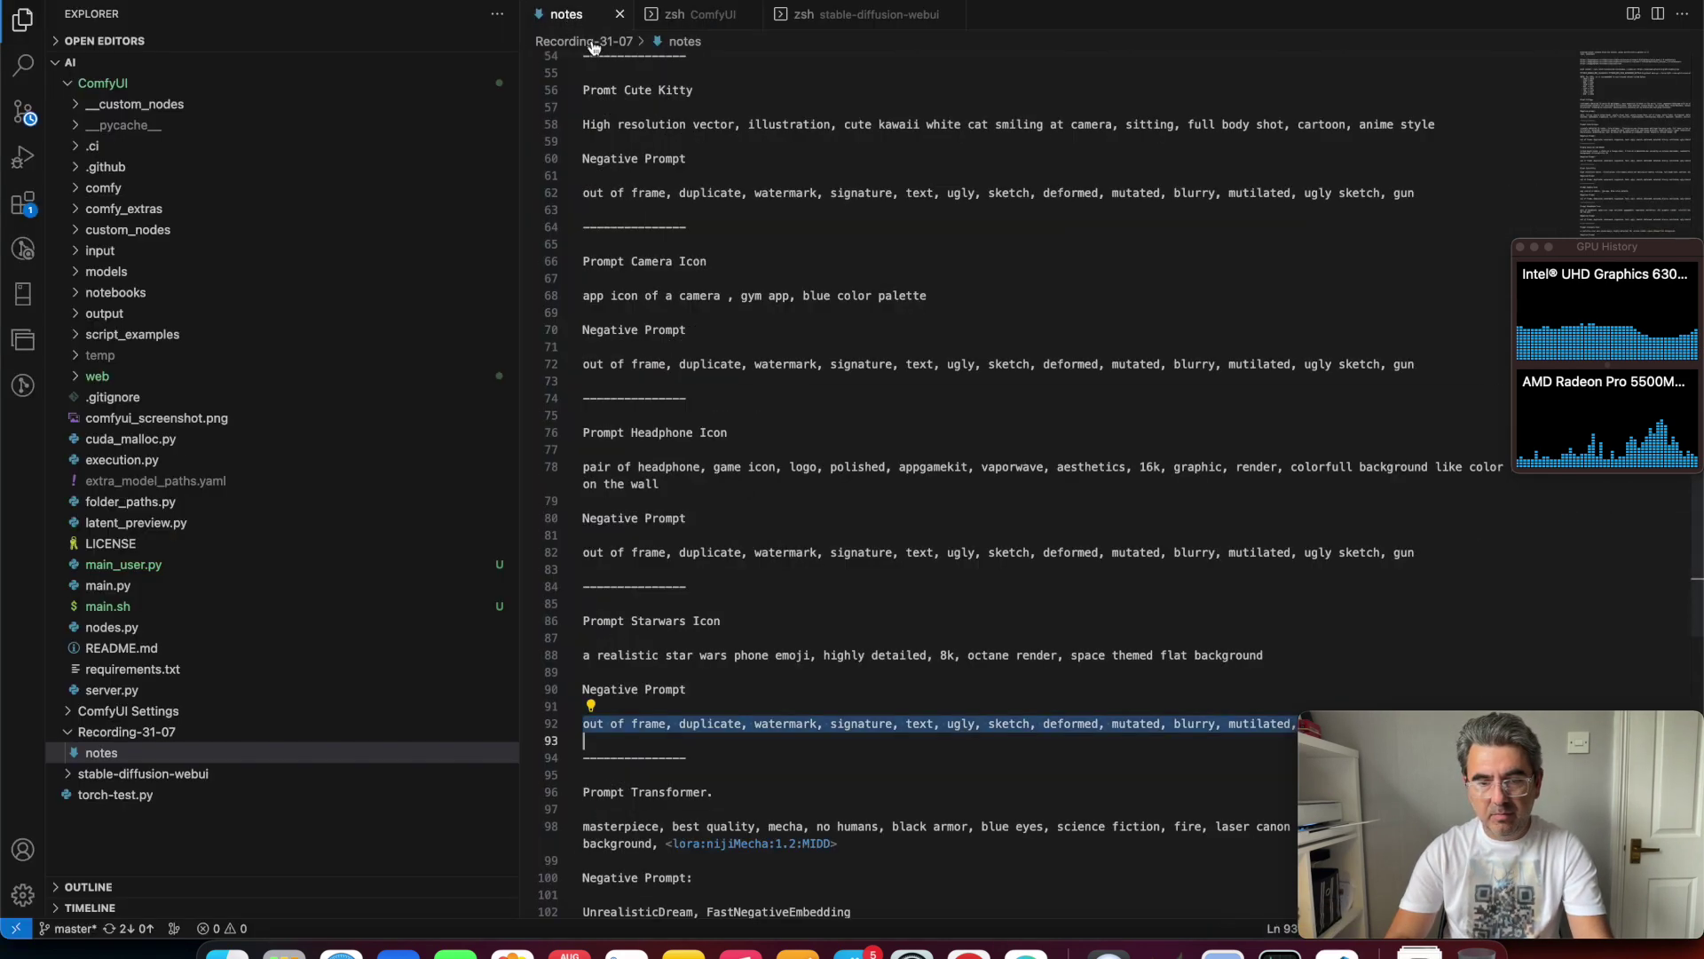
pyautogui.click(801, 467)
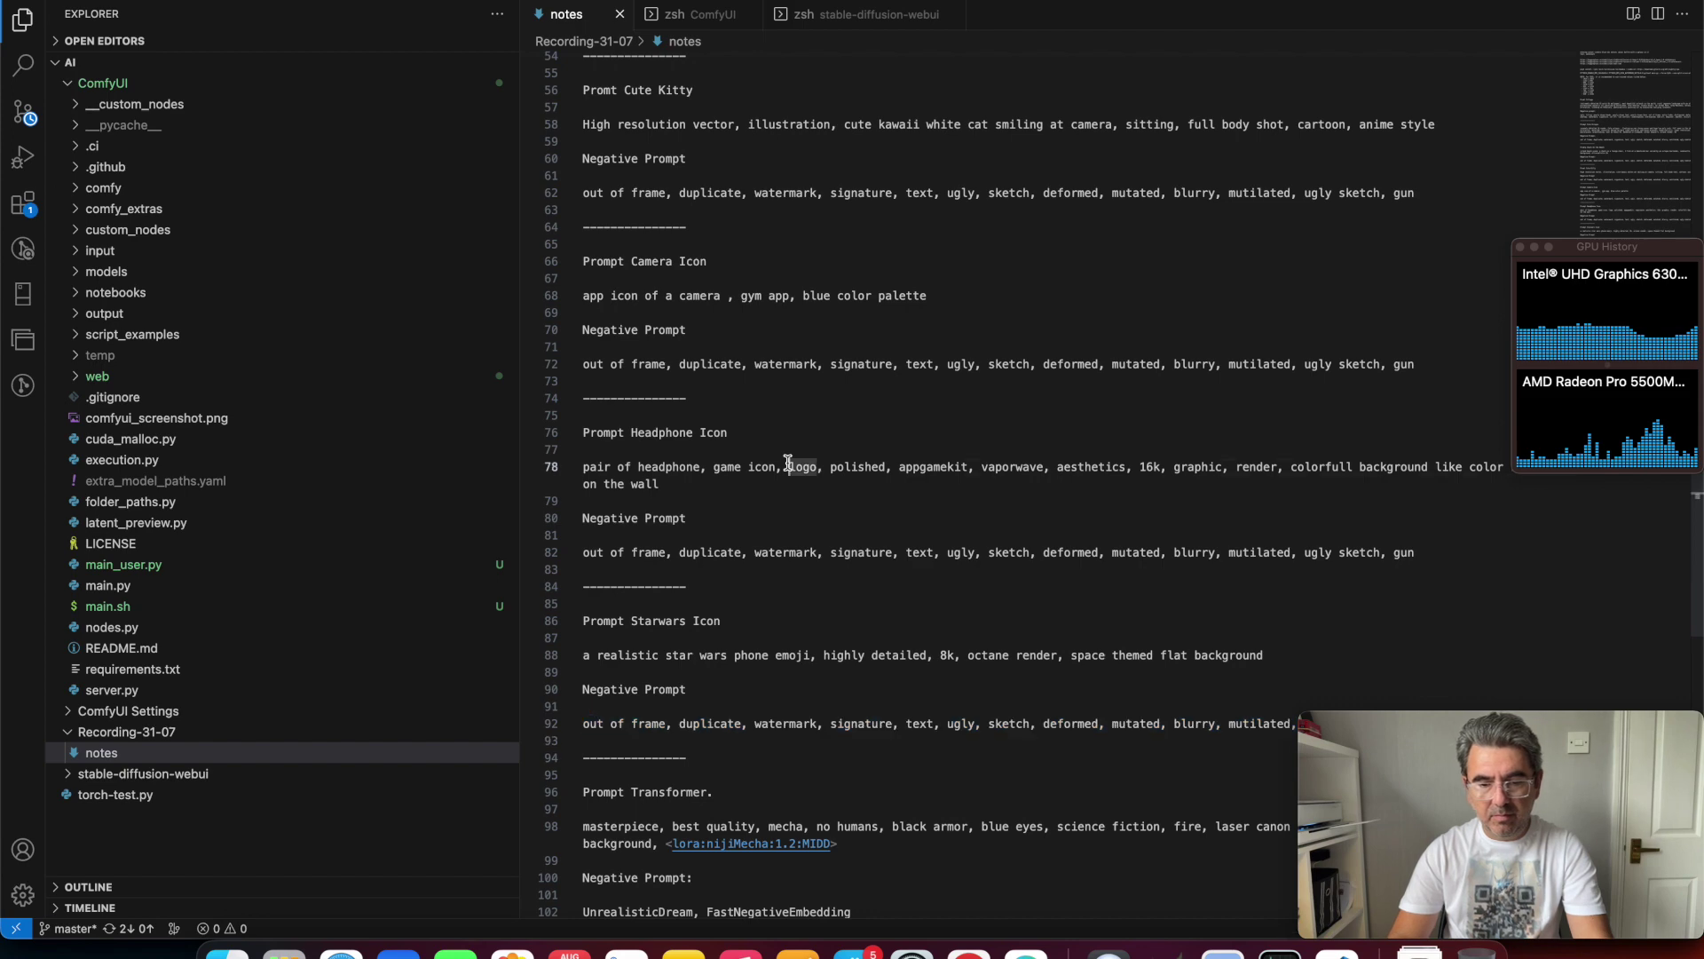
pyautogui.scroll(2, 788, 463)
pyautogui.scroll(2, 787, 463)
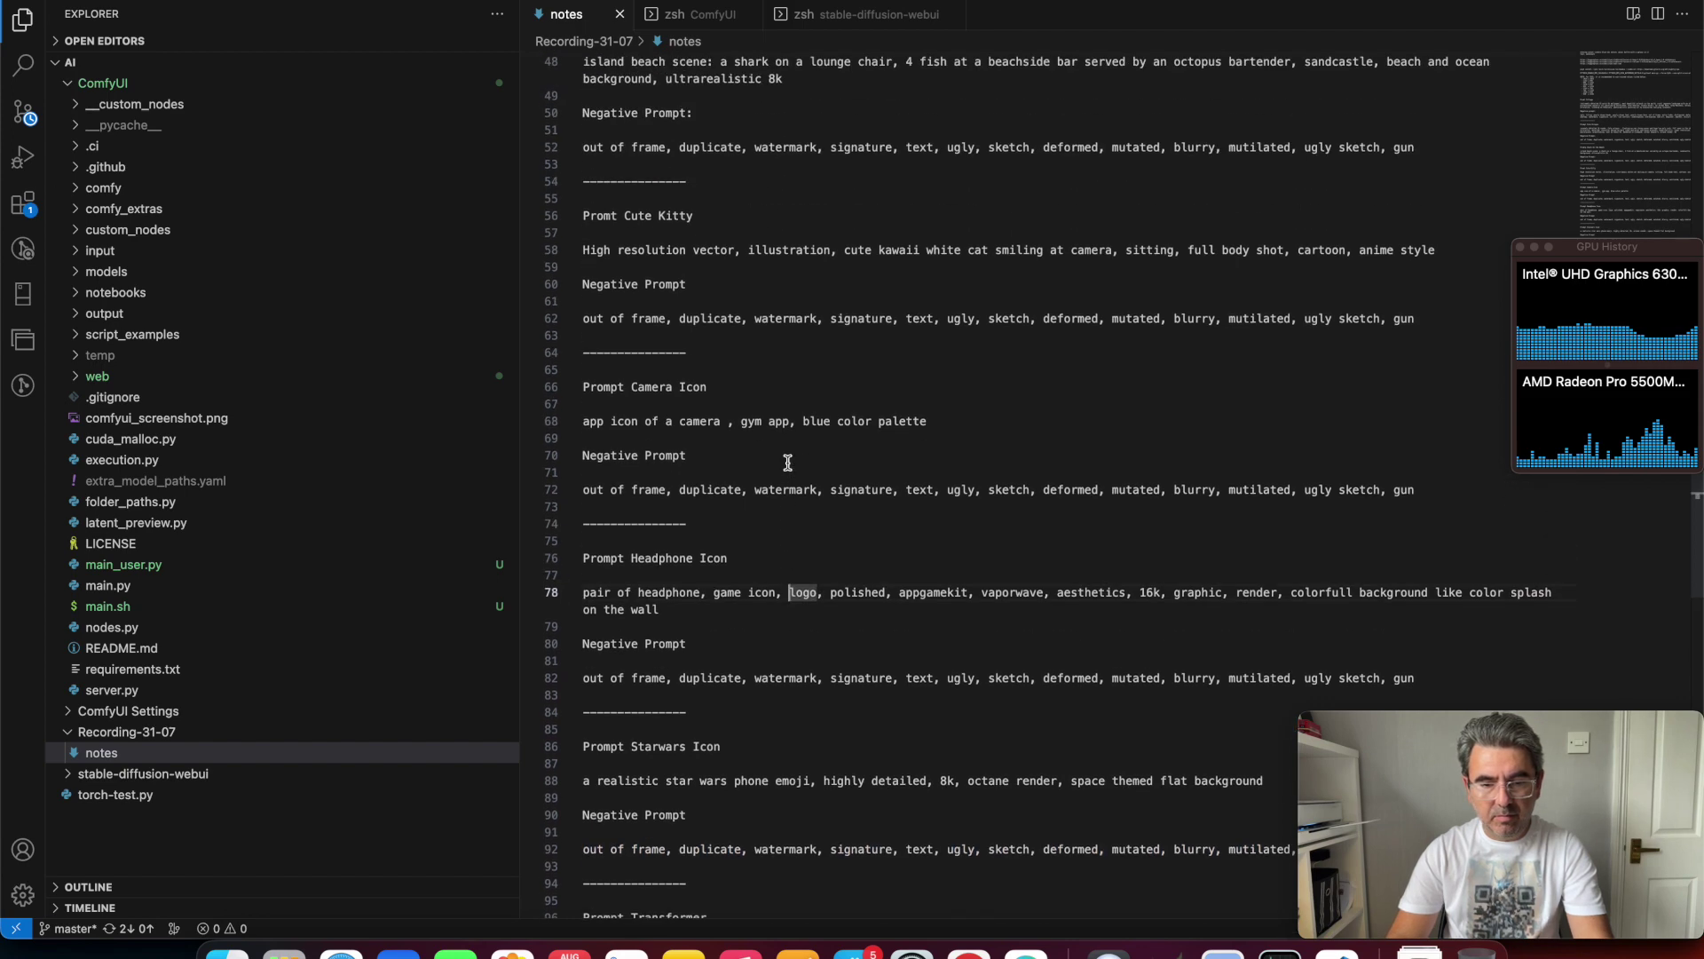
pyautogui.scroll(-4, 788, 463)
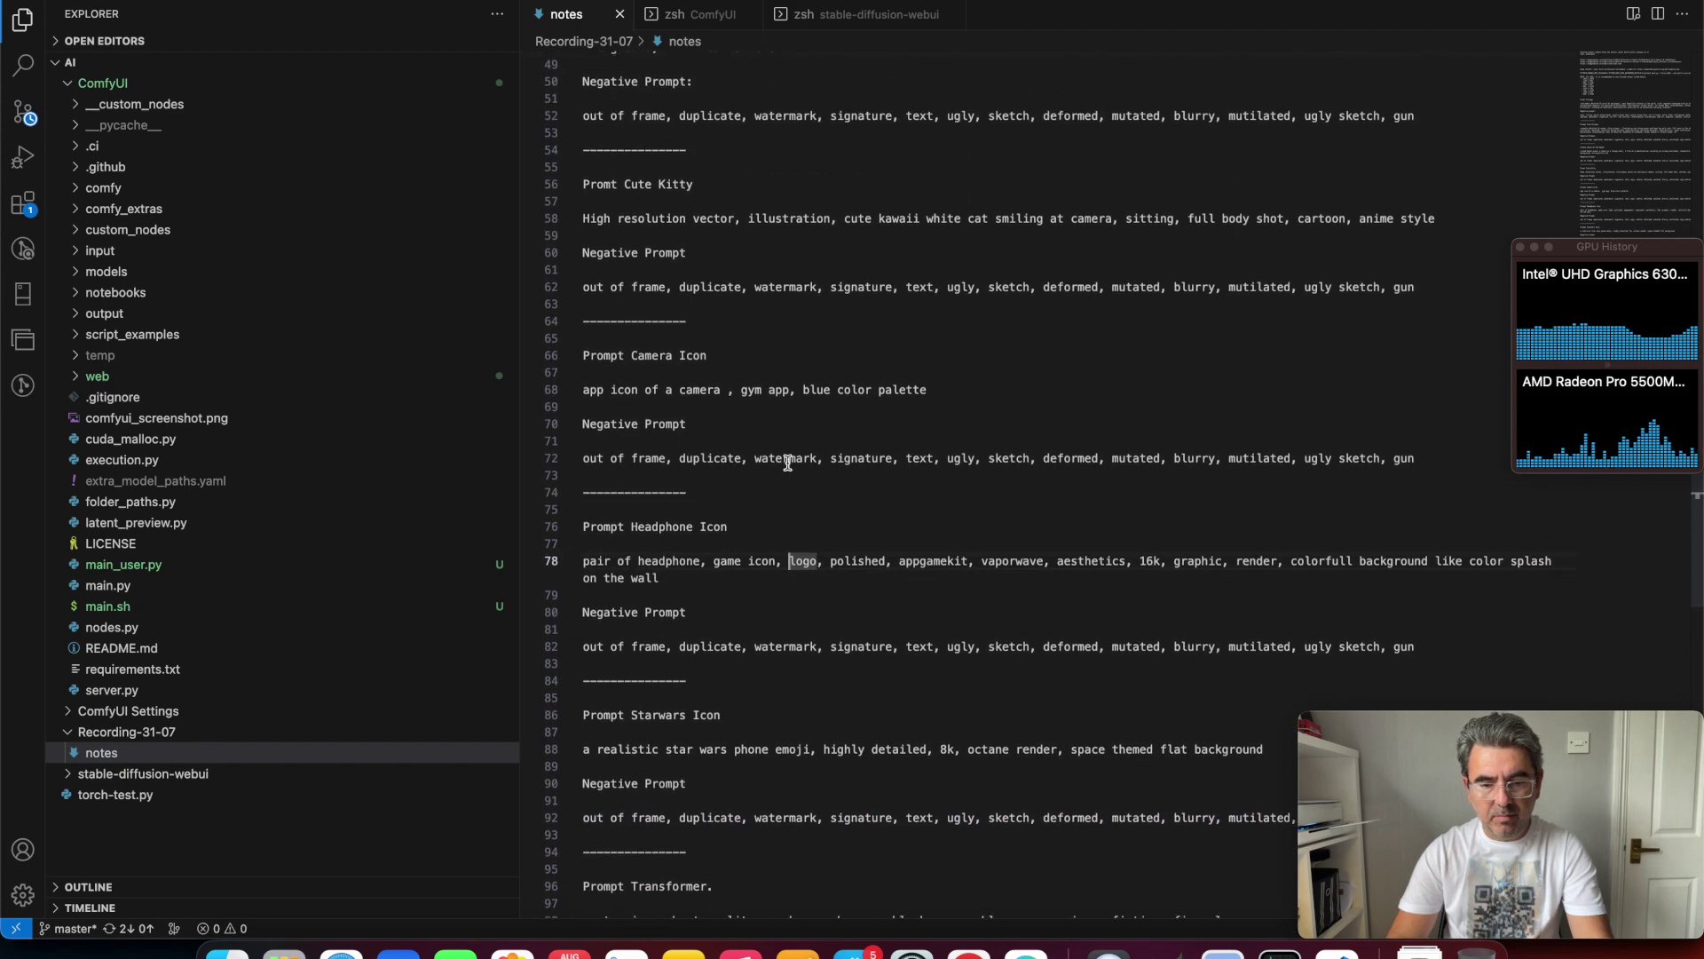
pyautogui.scroll(1, 787, 463)
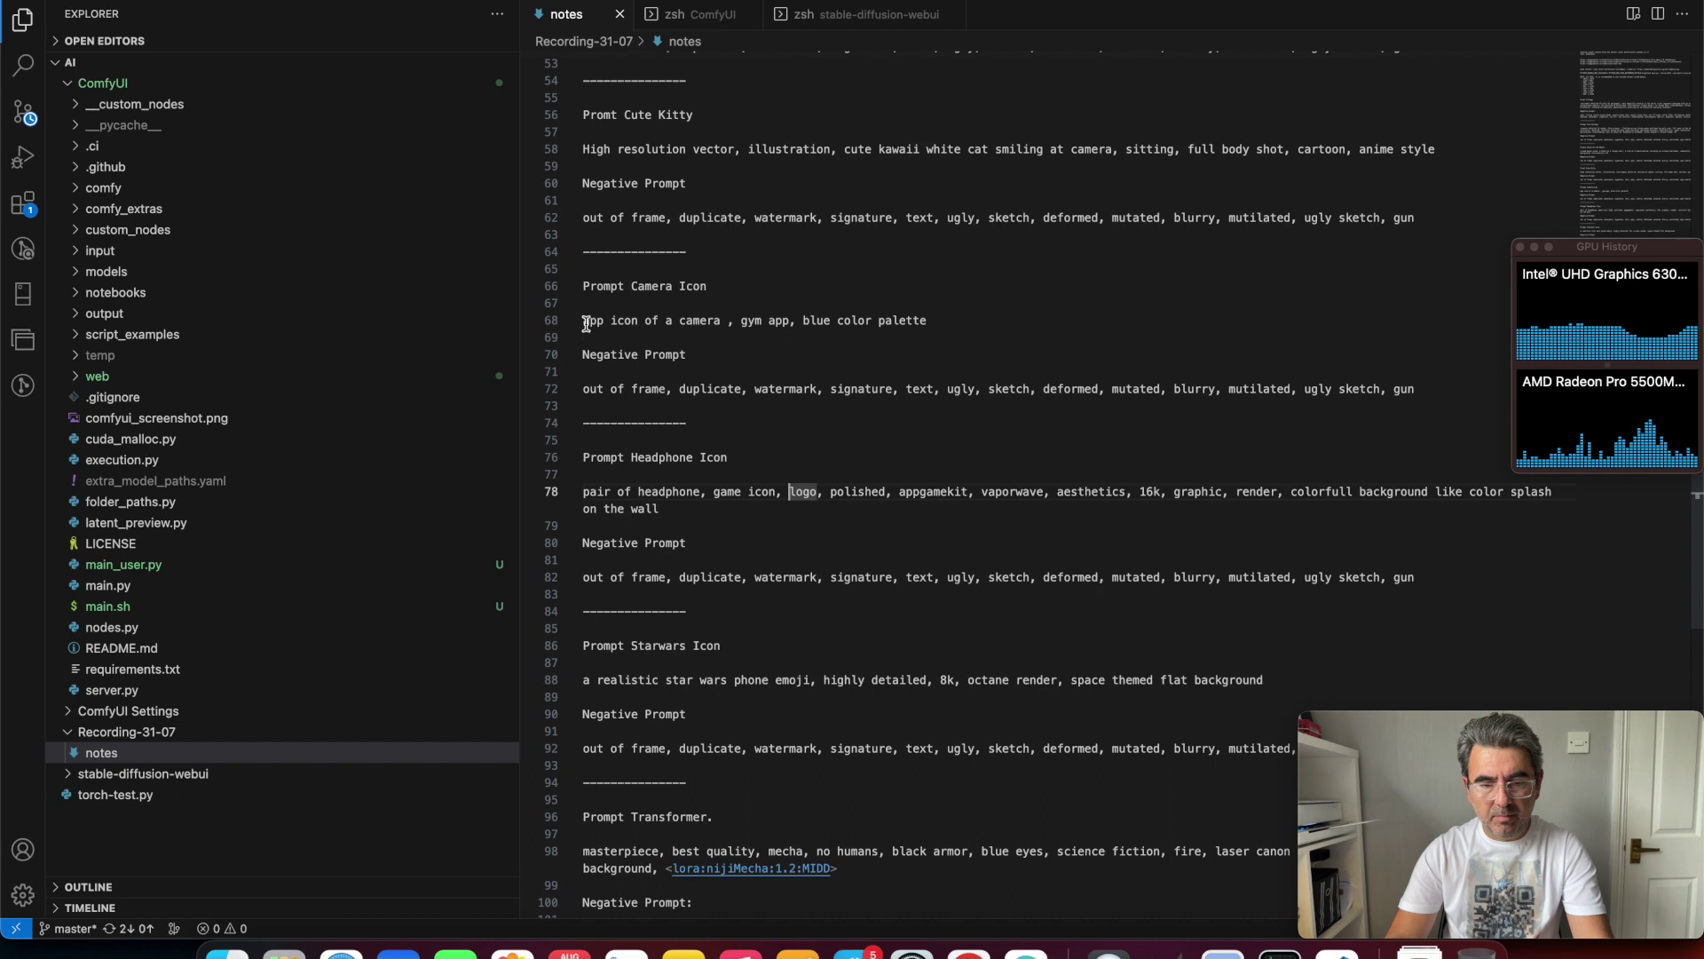
pyautogui.moveTo(584, 322); pyautogui.dragTo(927, 321)
pyautogui.press('super+c')
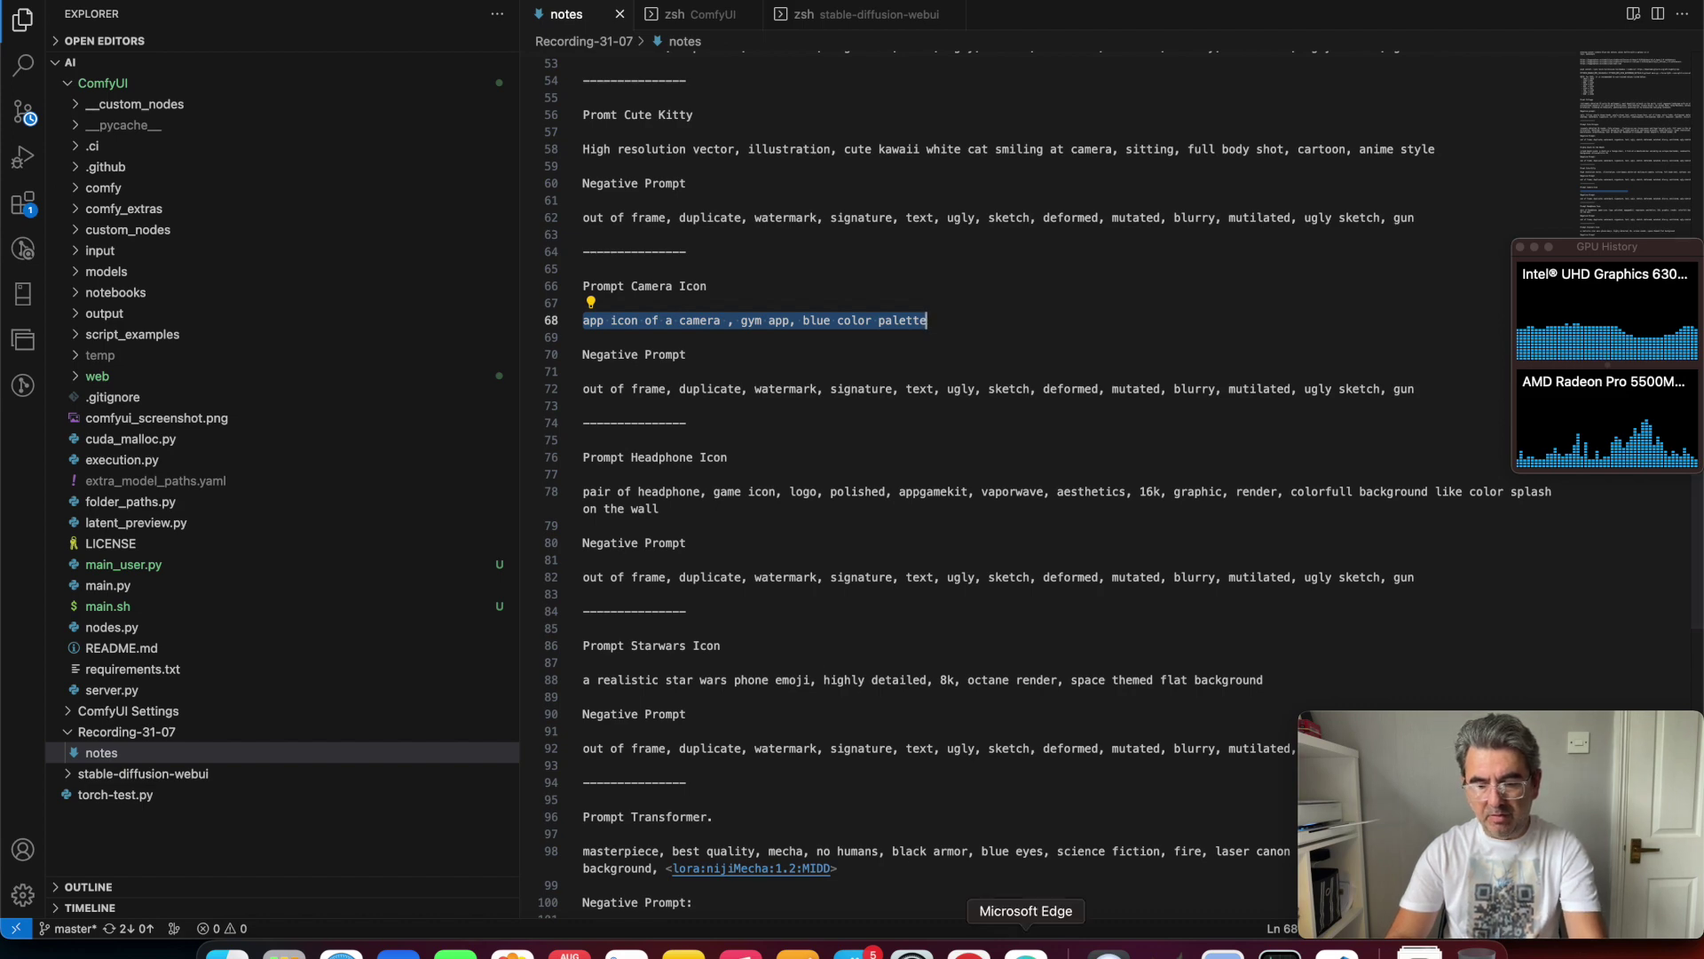
# Step: Replace the octopus positive prompt with 'app icon of a camera , gym app, blue color palette'
pyautogui.click(968, 952)
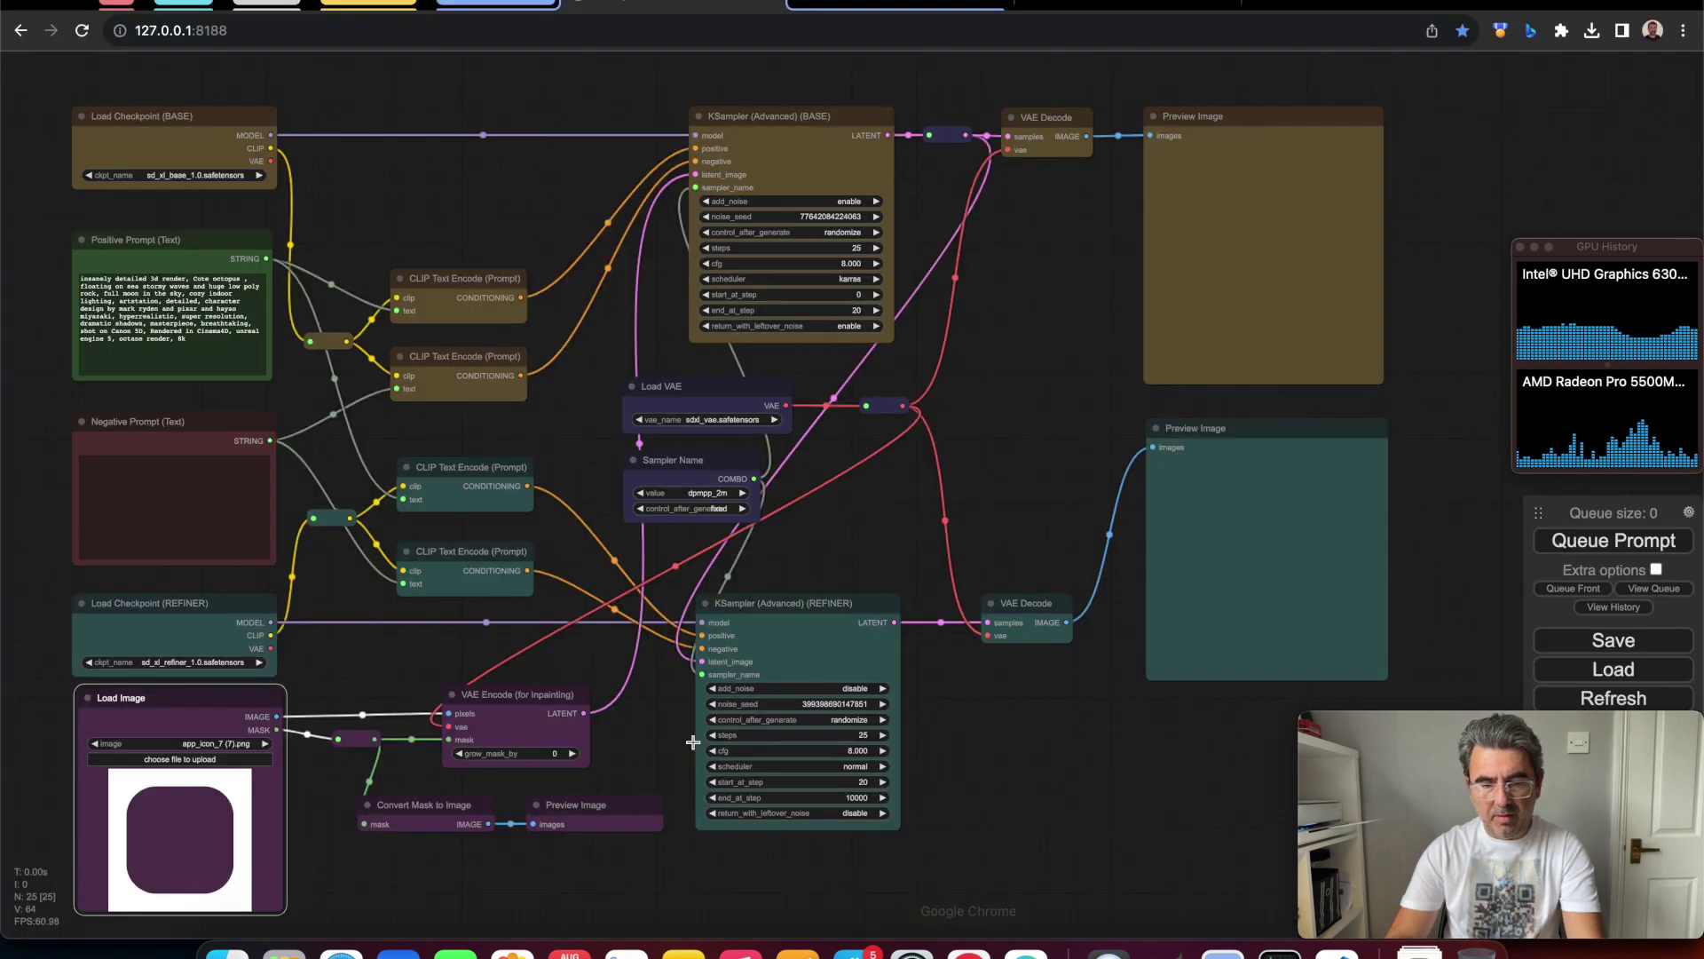
pyautogui.click(167, 321)
pyautogui.press('super+a')
pyautogui.press('BackSpace')
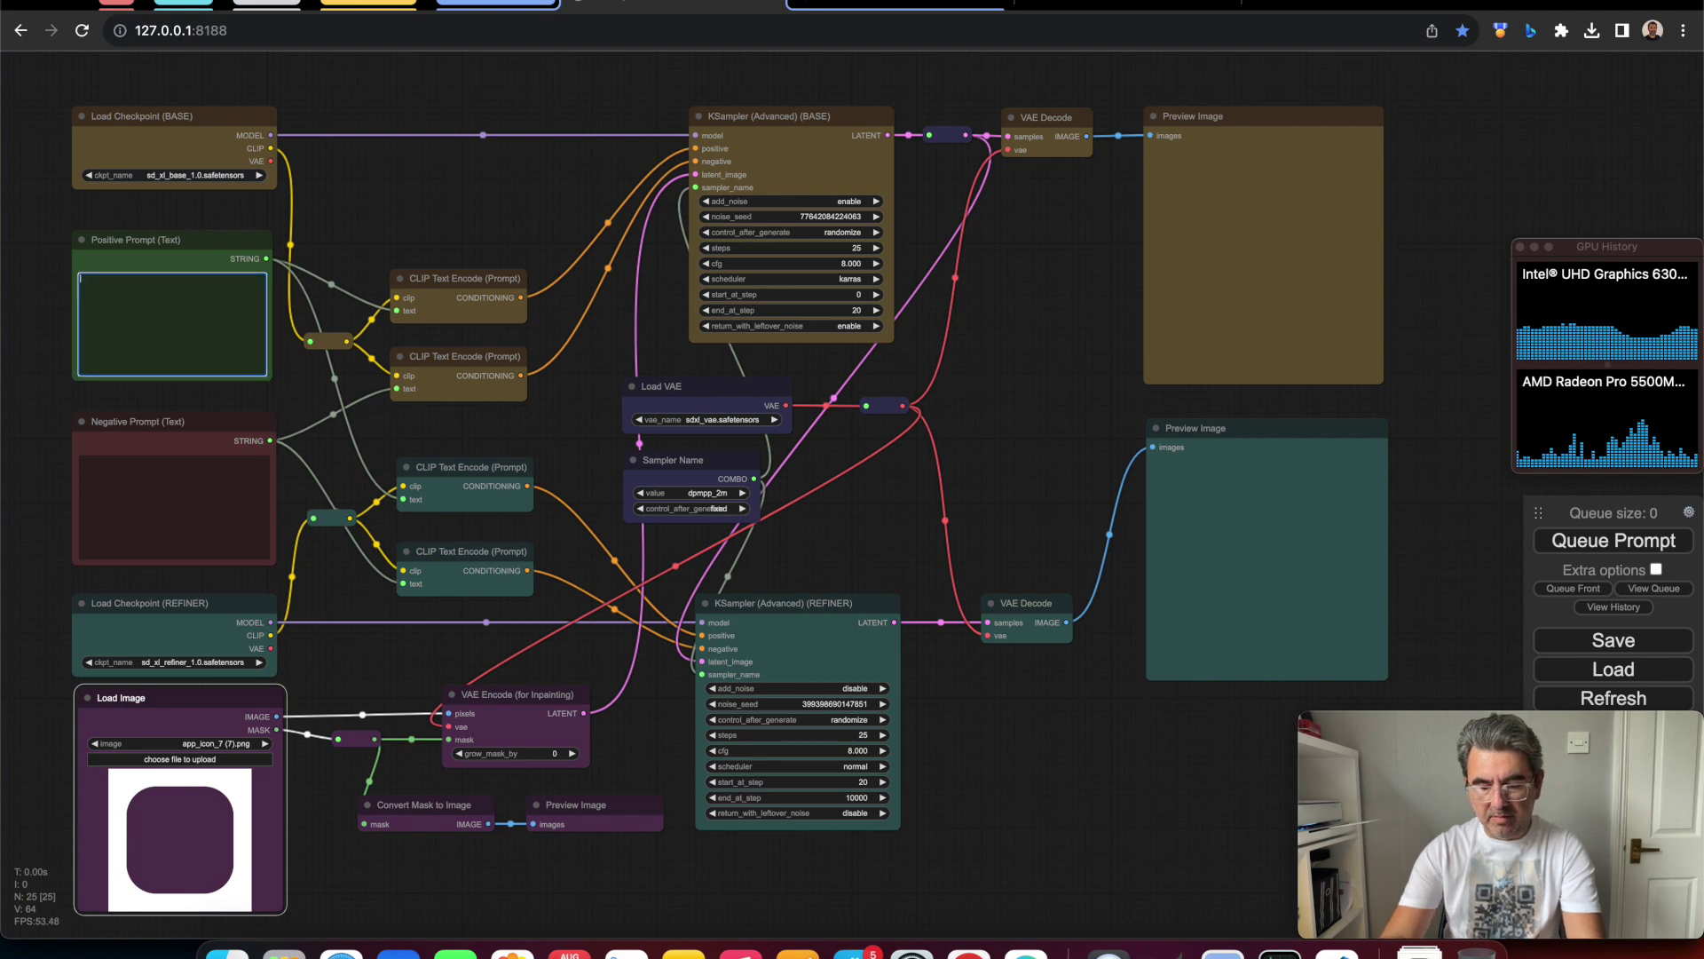
pyautogui.press('super+v')
# Step: Copy the camera icon's negative prompt line from the notes into the Negative Prompt box
pyautogui.click(1336, 951)
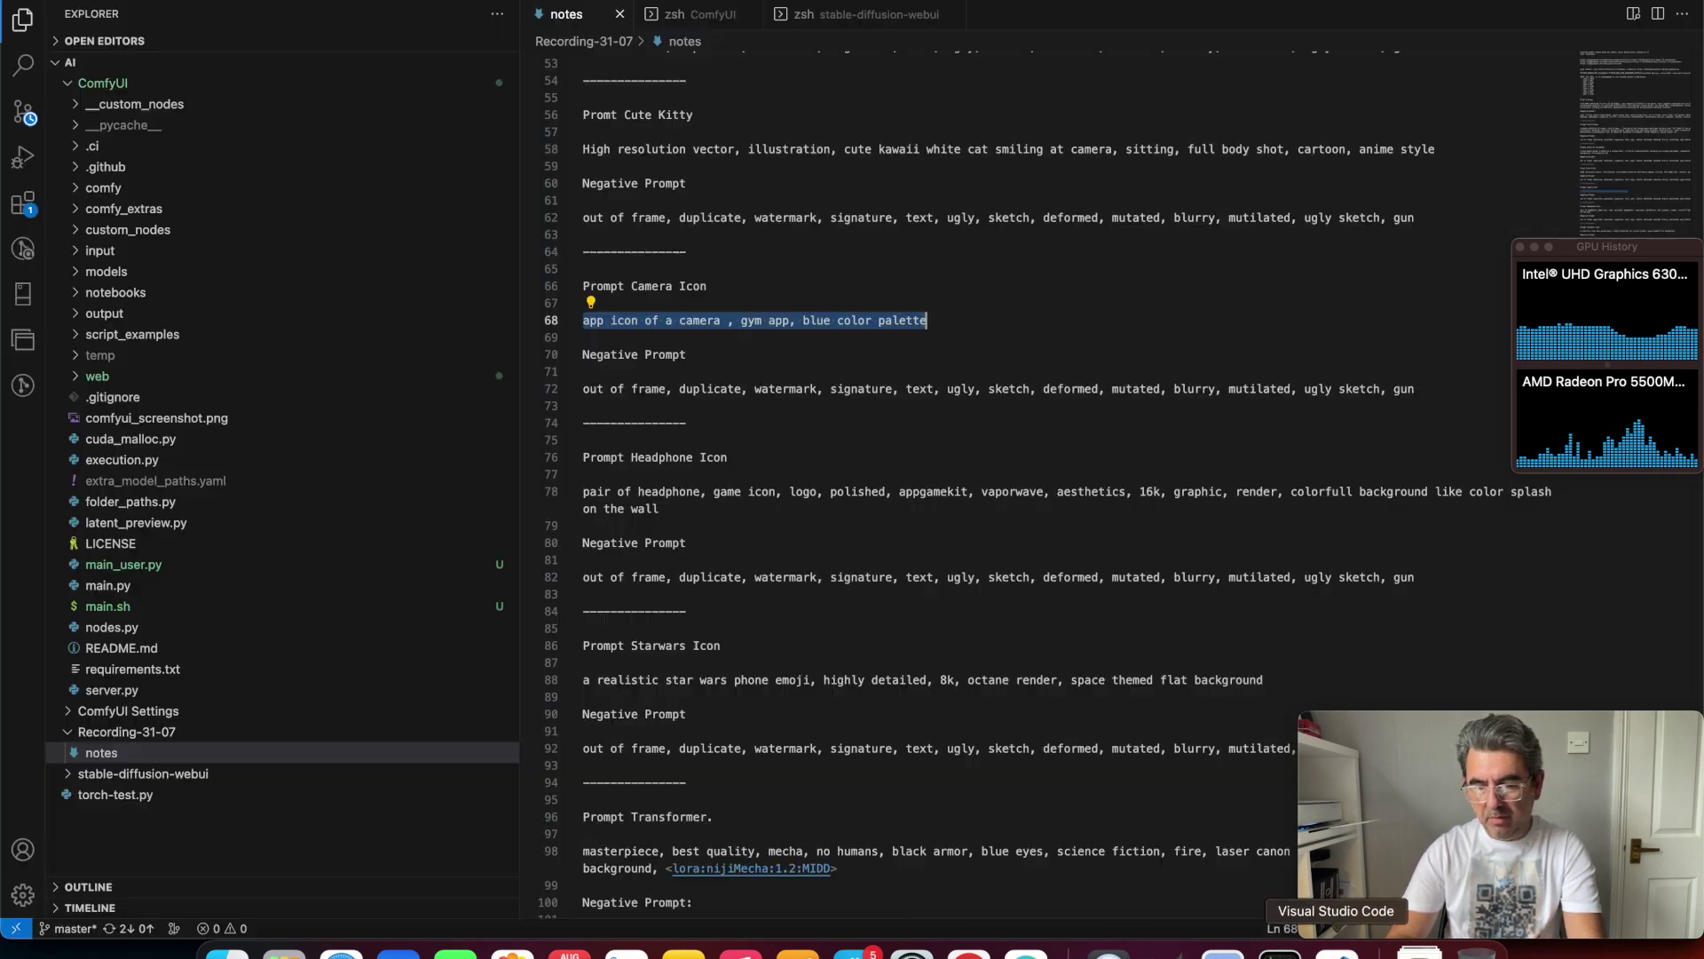
pyautogui.tripleClick(612, 388)
pyautogui.press('super+c')
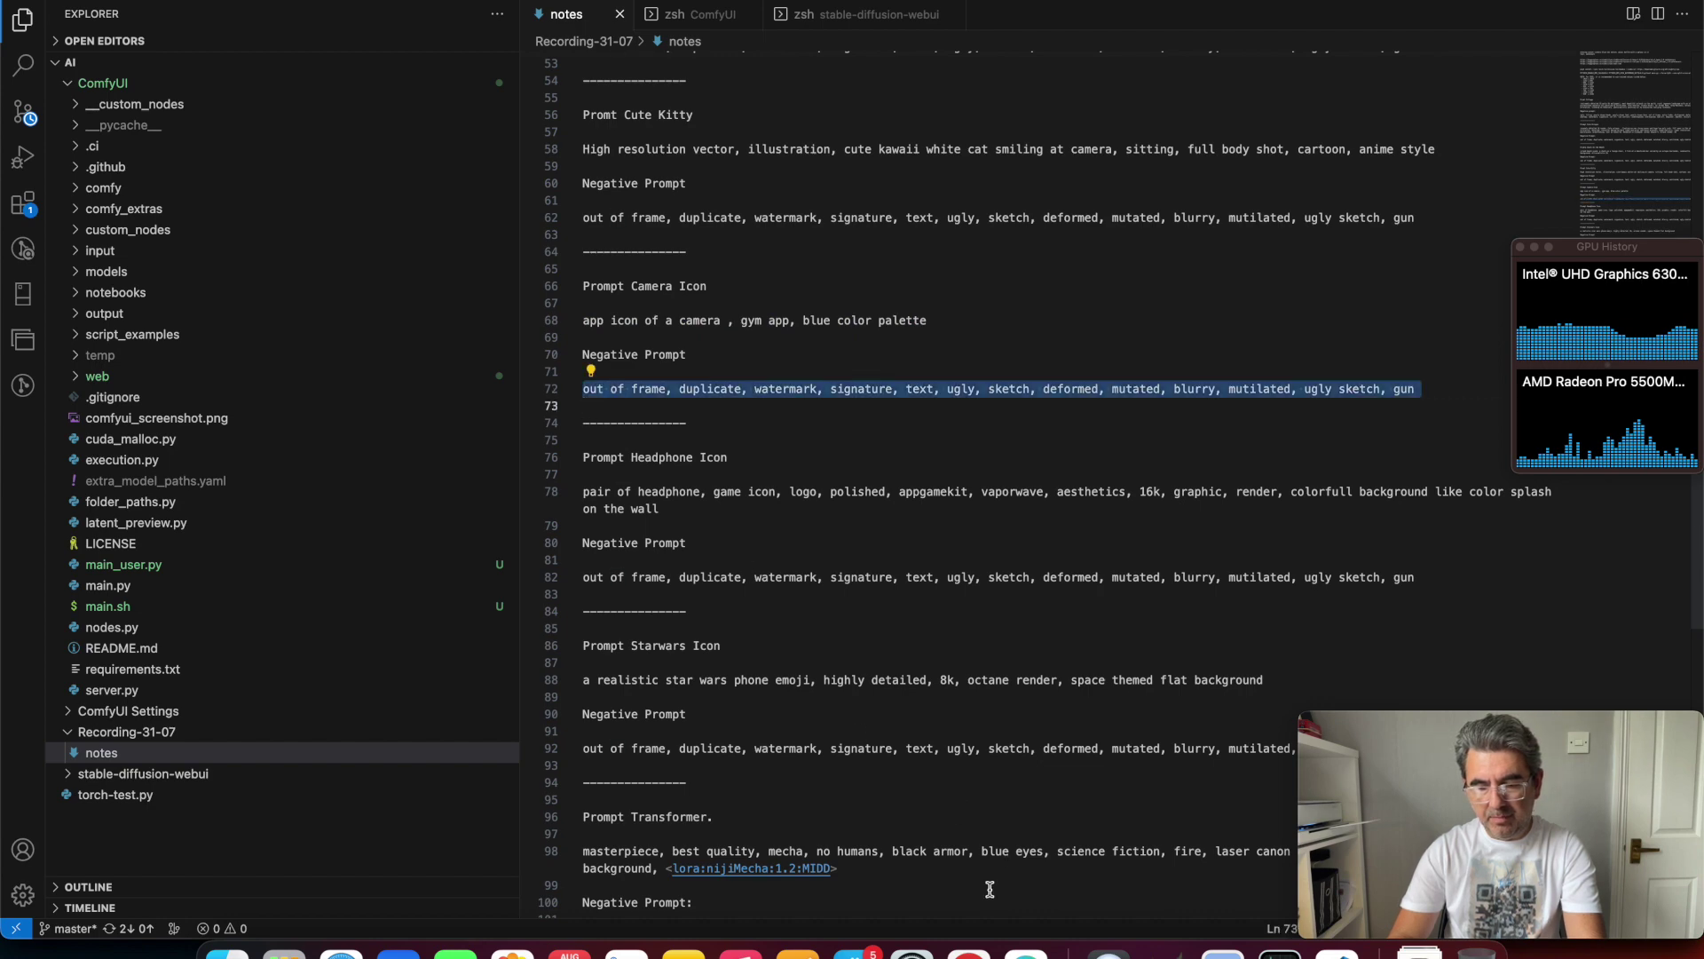
pyautogui.click(970, 951)
pyautogui.click(153, 495)
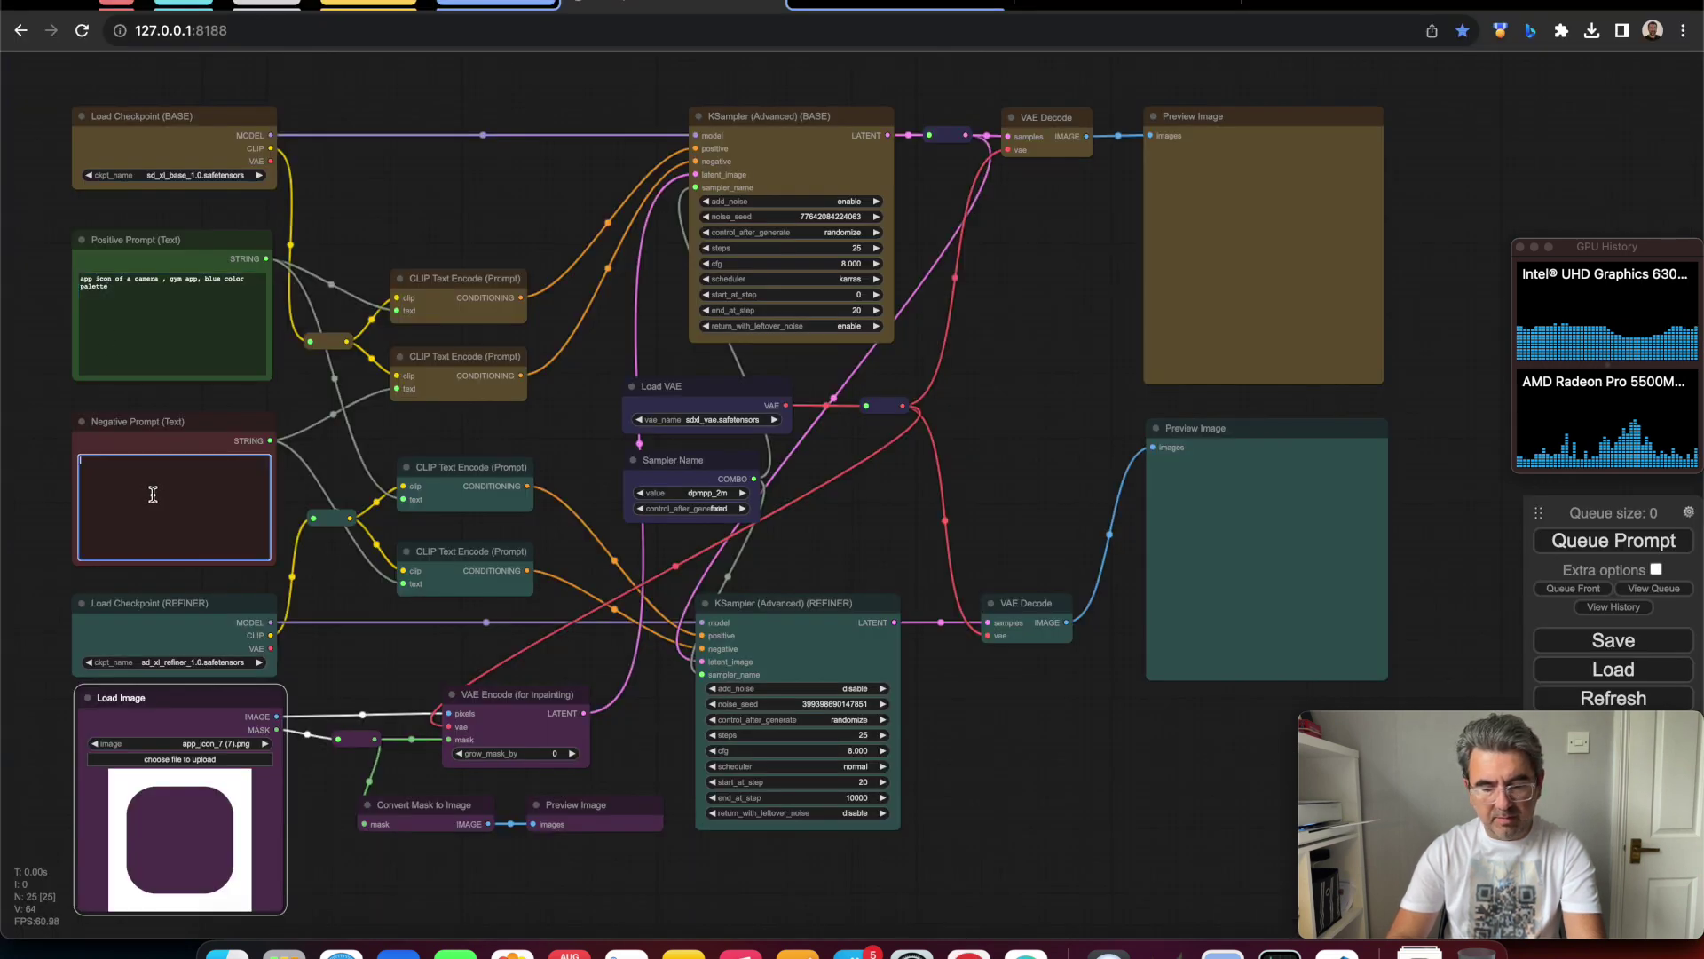
pyautogui.press('super+v')
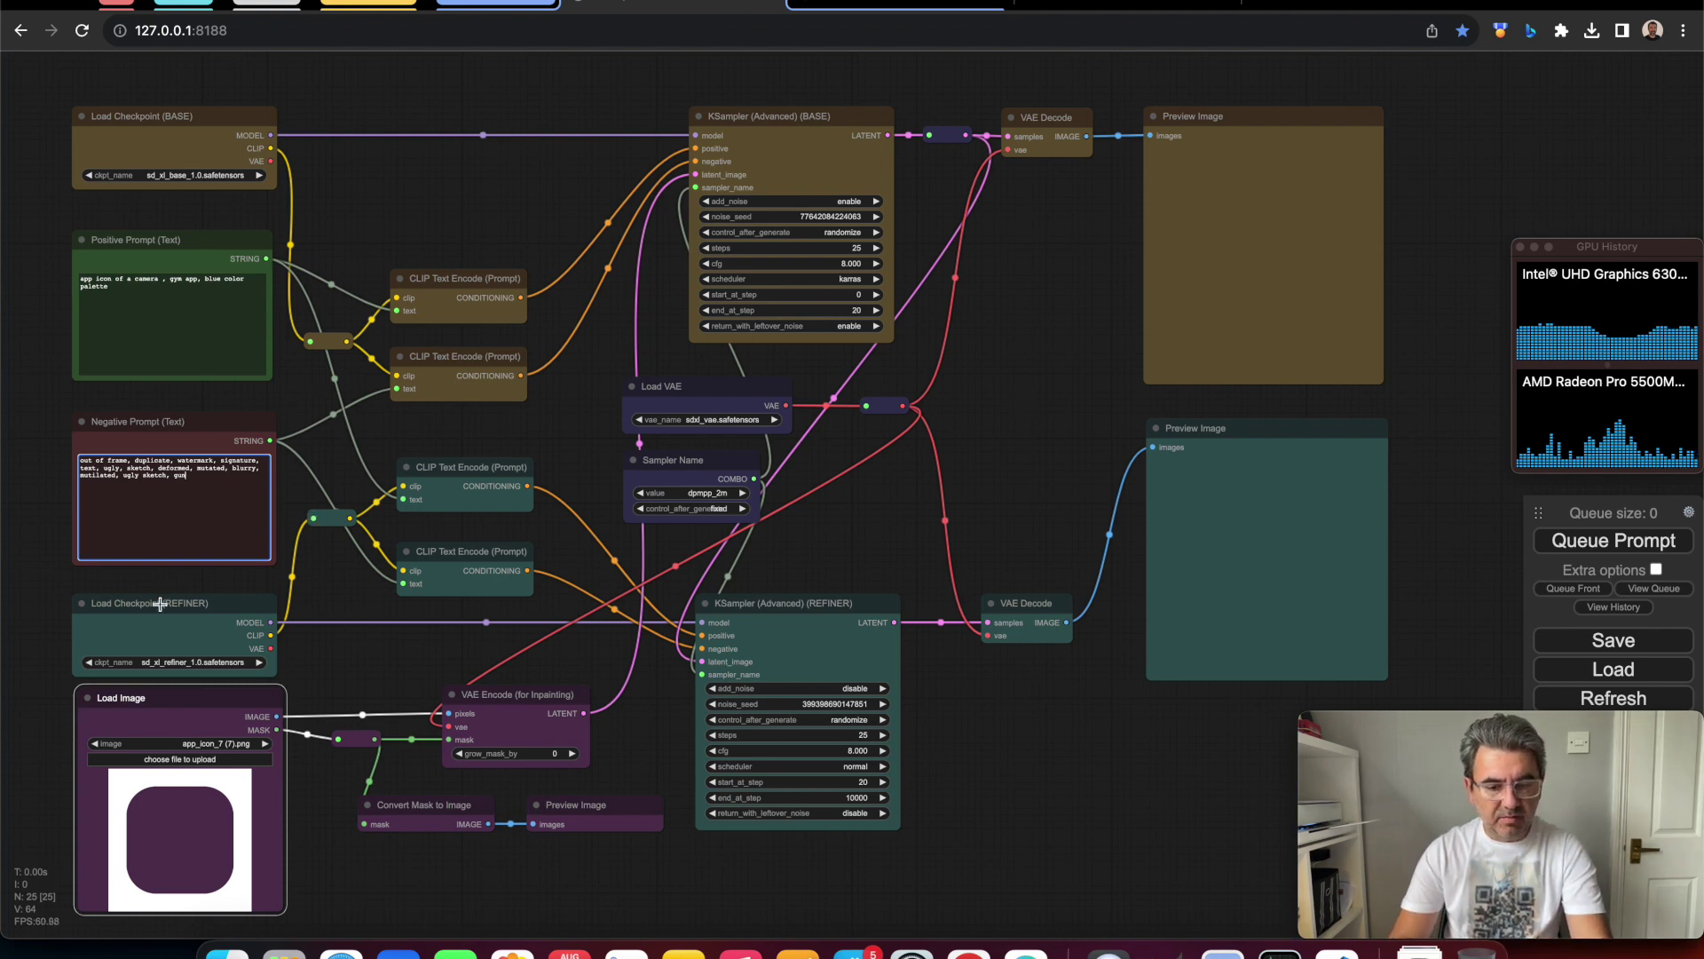
pyautogui.moveTo(164, 602); pyautogui.dragTo(162, 596)
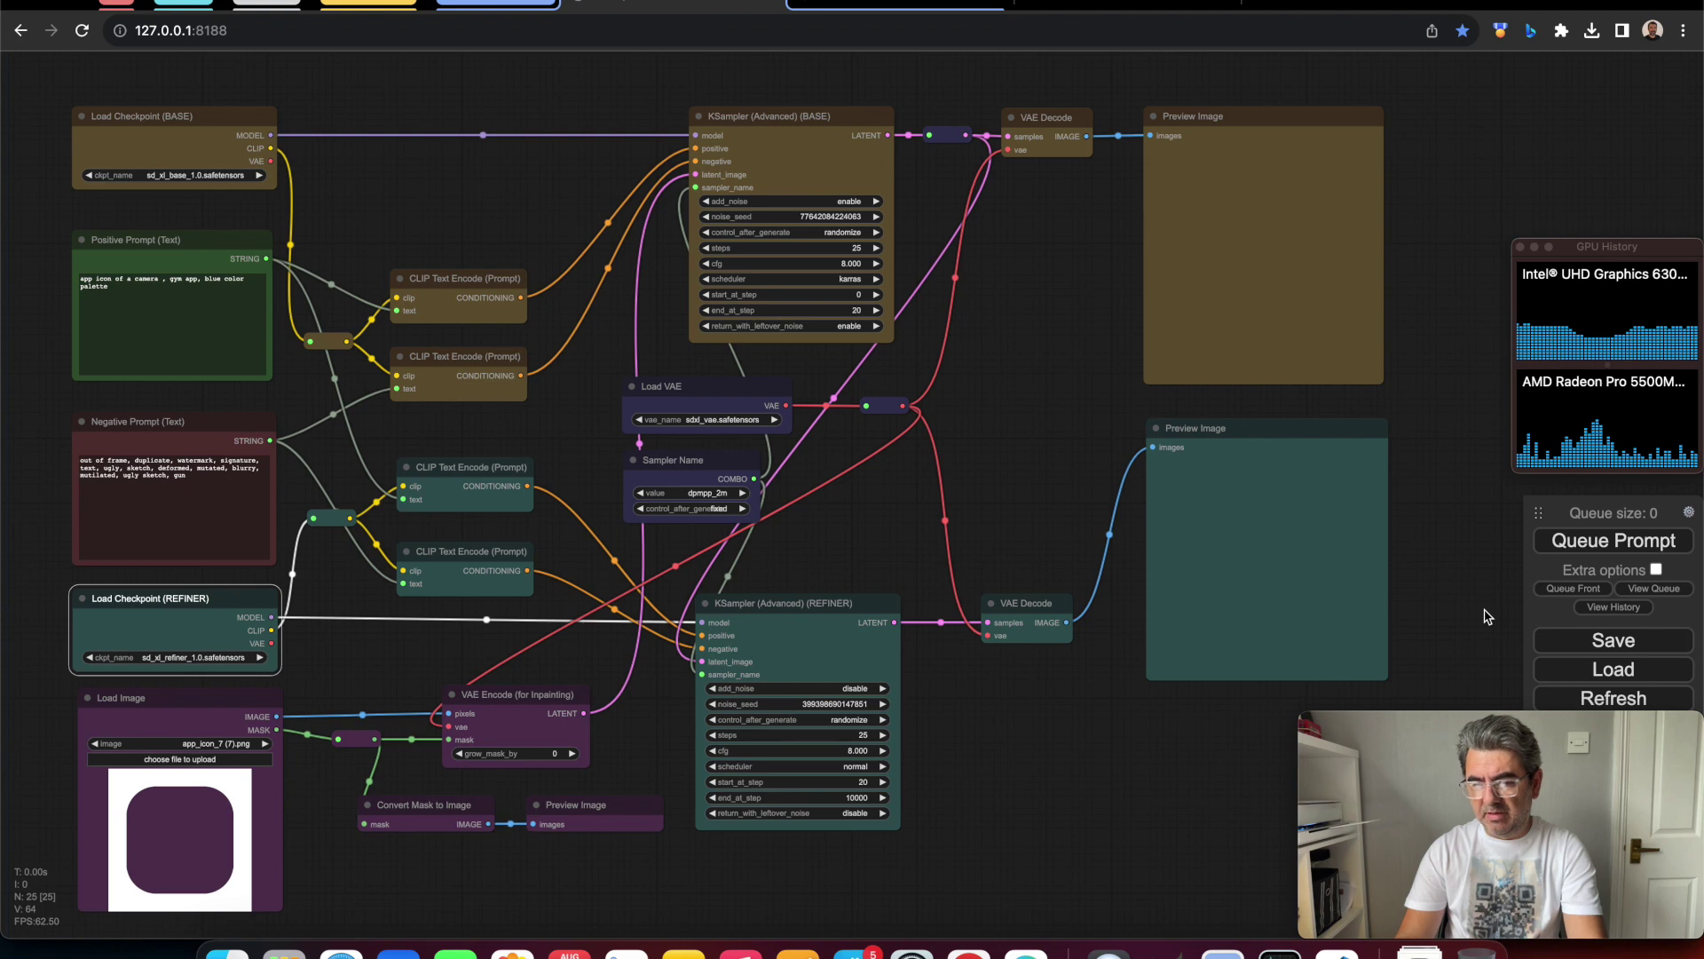
# Step: Queue the workflow with Ctrl+Enter to generate the blue rounded-square camera icon
pyautogui.hotkey('ctrl', 'Return')
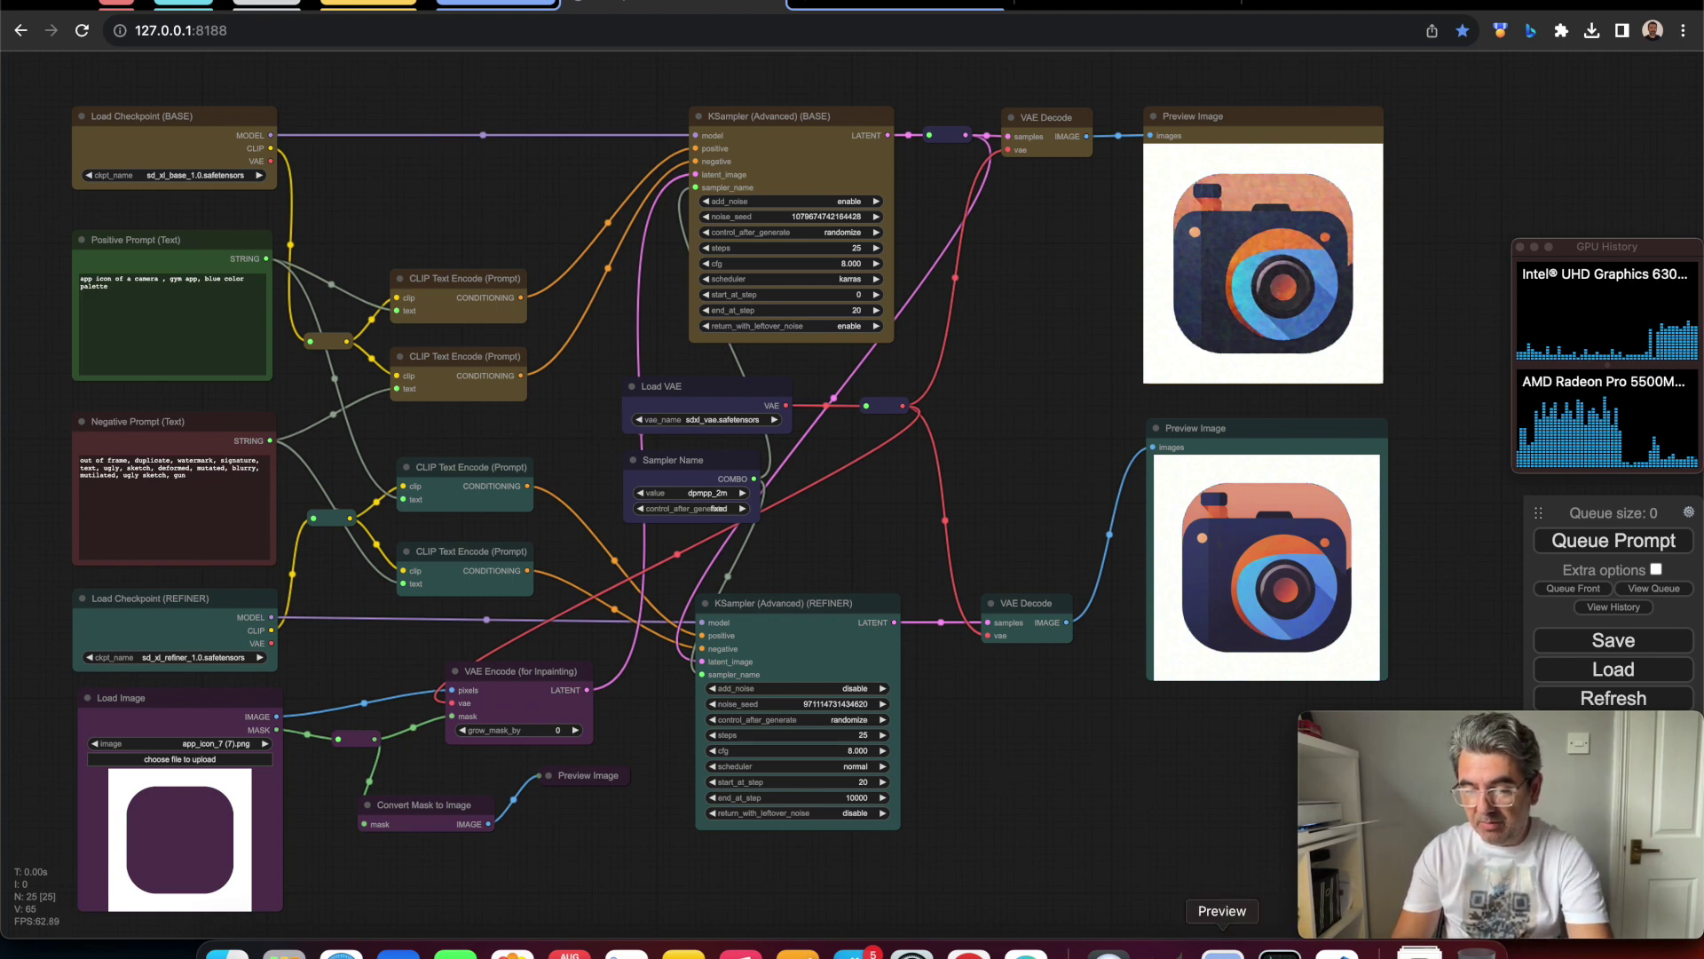
pyautogui.click(1223, 952)
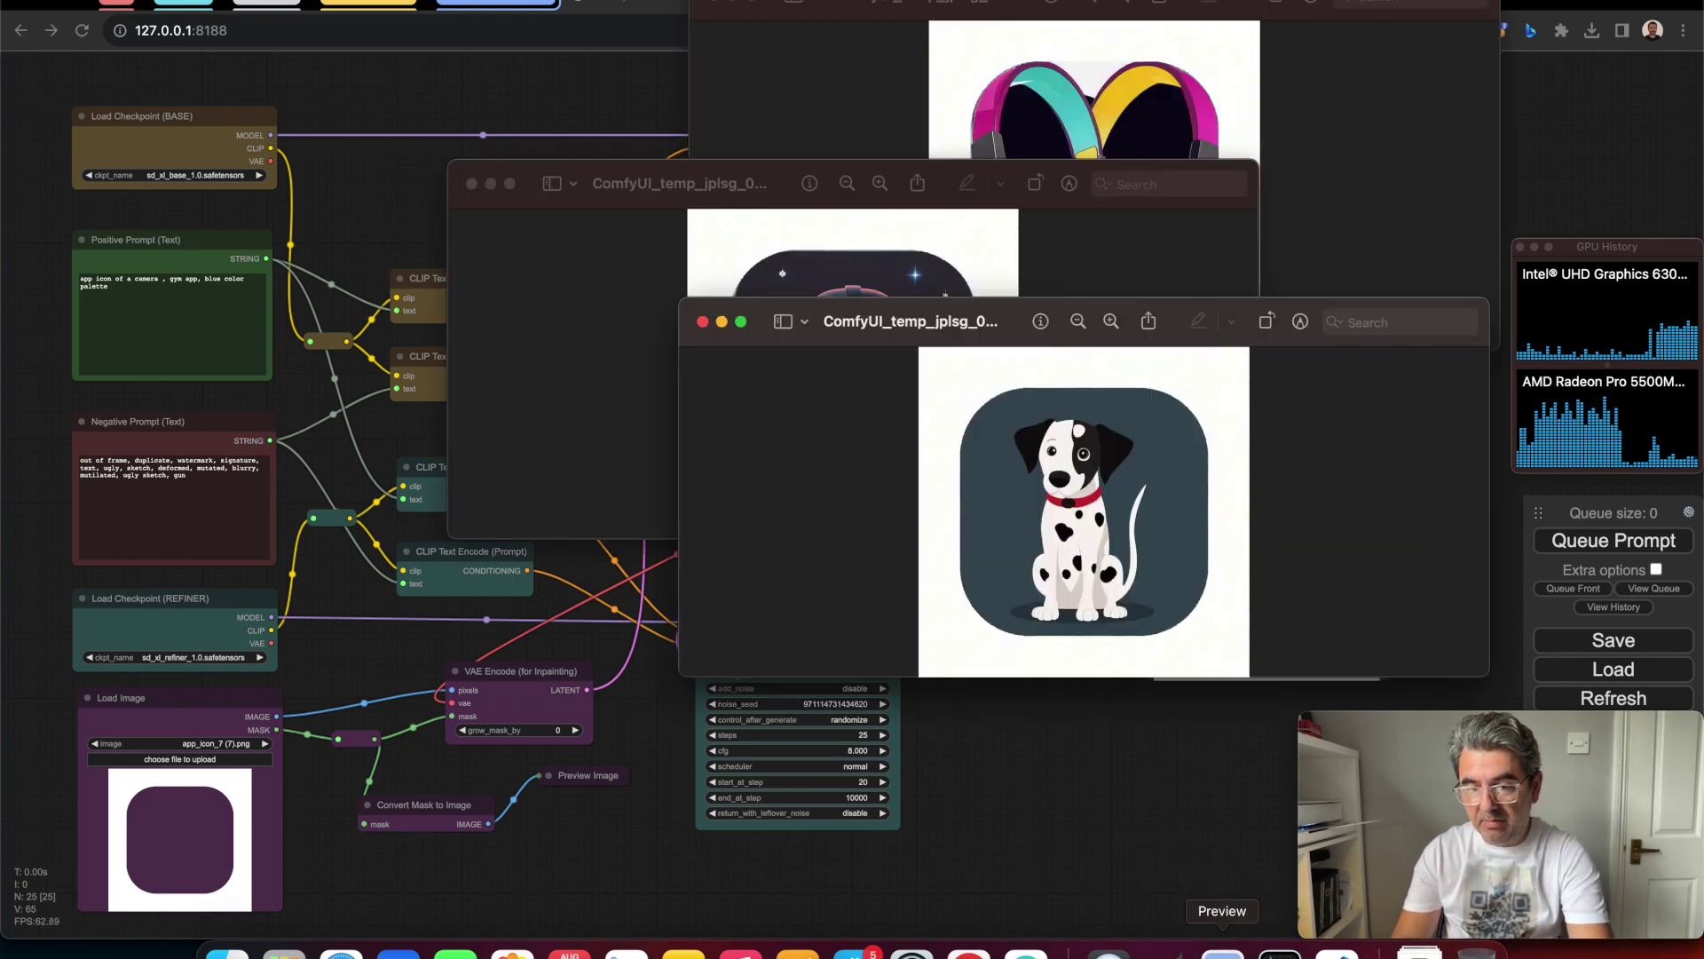
# Step: Bring forward each Preview window showing the dalmatian, Darth Vader helmet and headphones icons
pyautogui.click(1116, 270)
pyautogui.click(1336, 173)
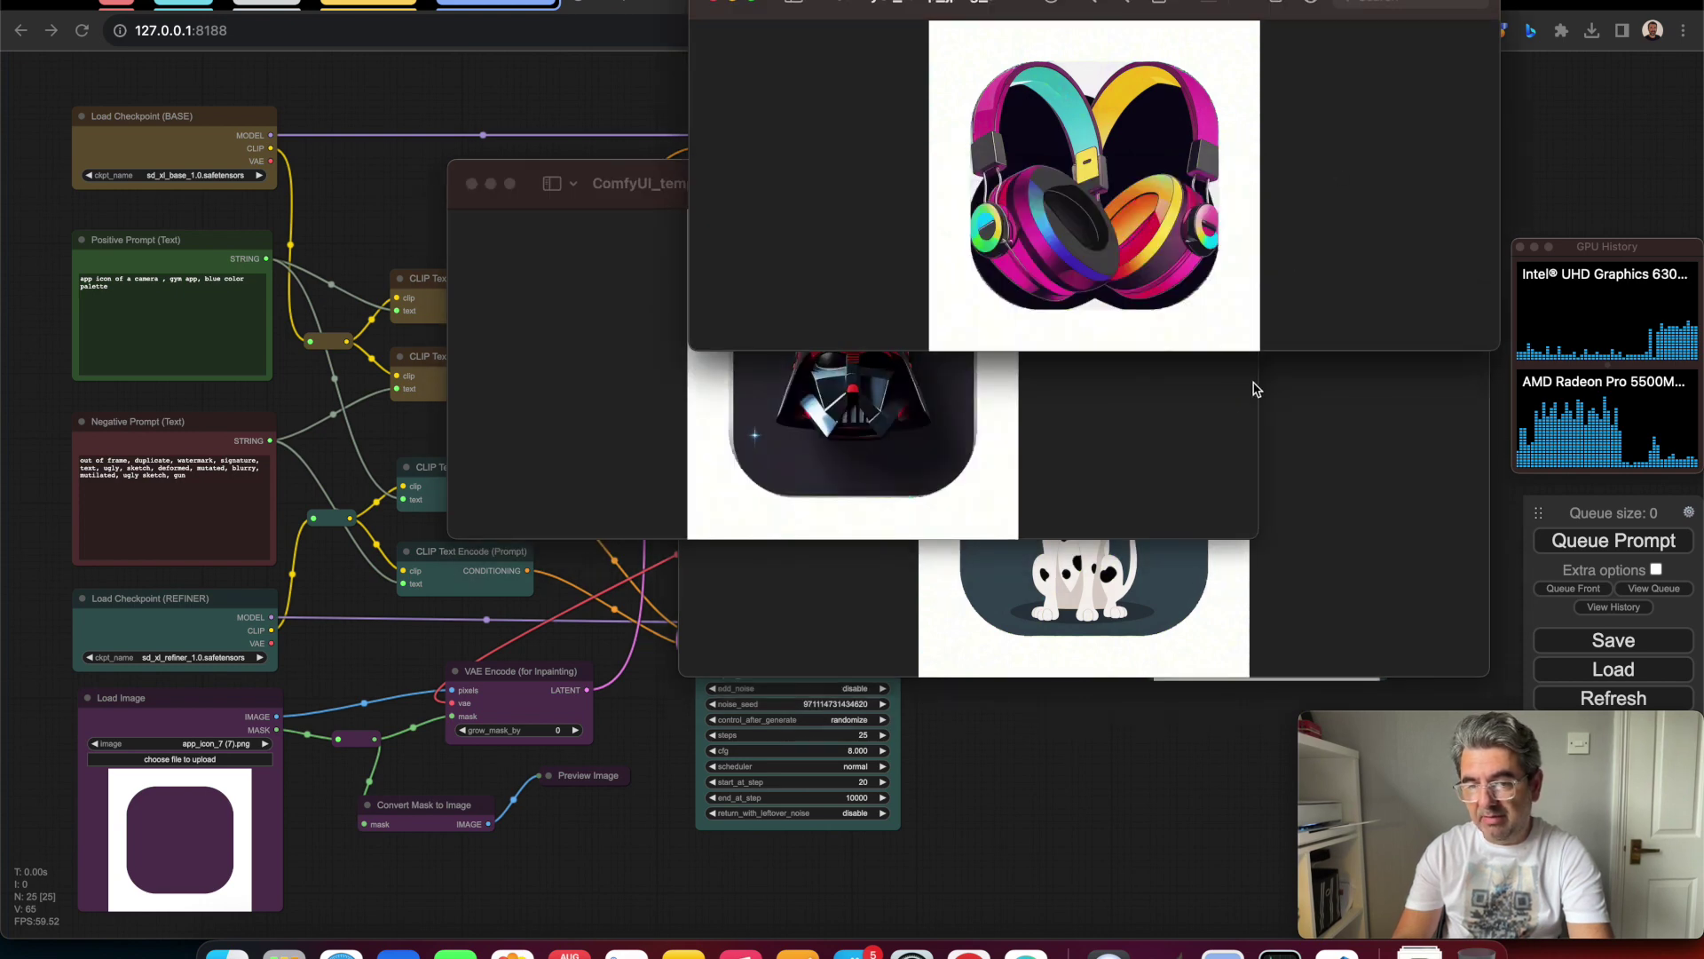
pyautogui.click(1208, 408)
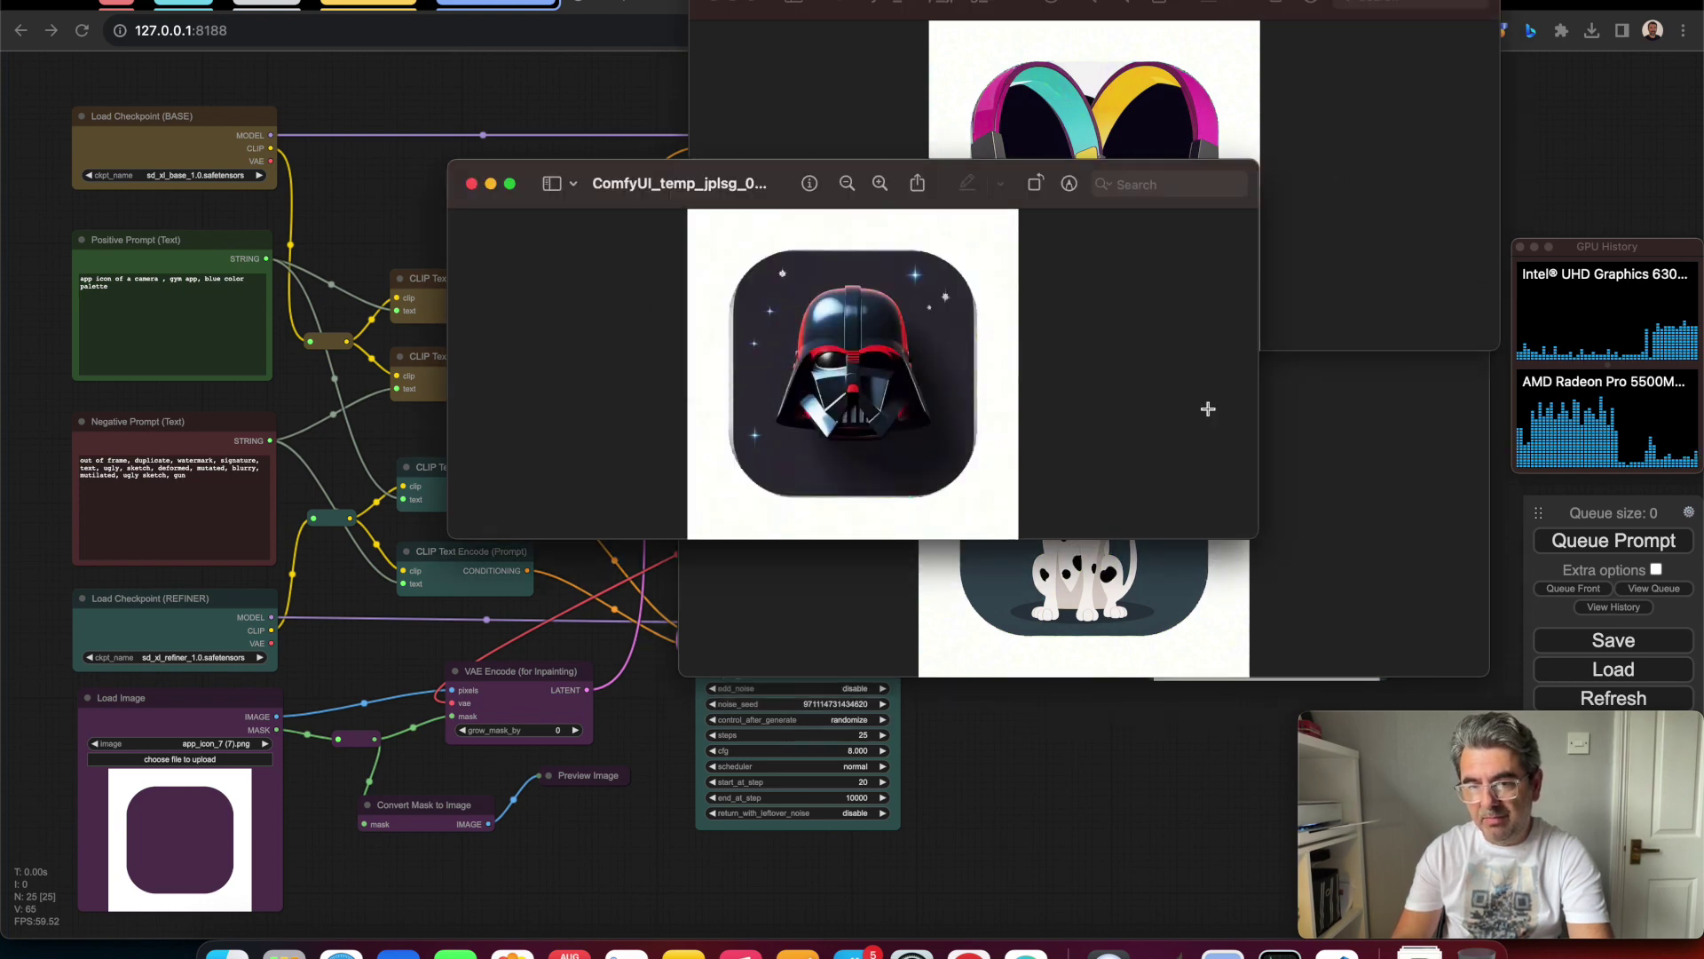
pyautogui.click(1331, 494)
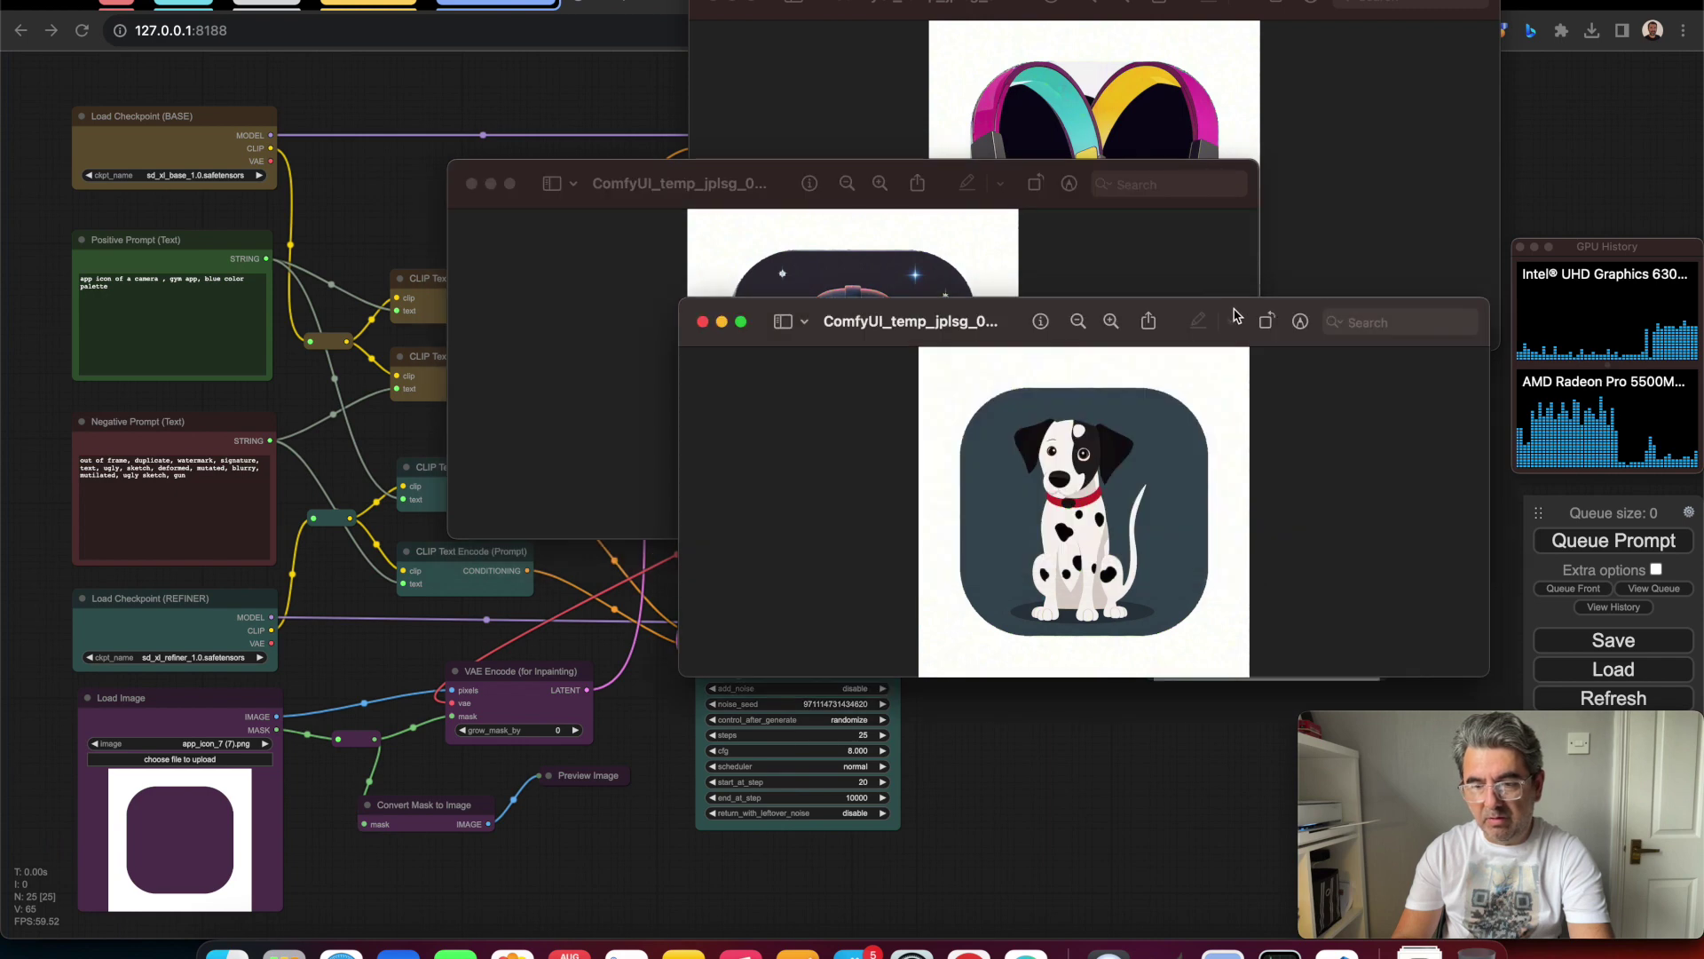
pyautogui.moveTo(1235, 317); pyautogui.dragTo(1237, 360)
pyautogui.click(1185, 254)
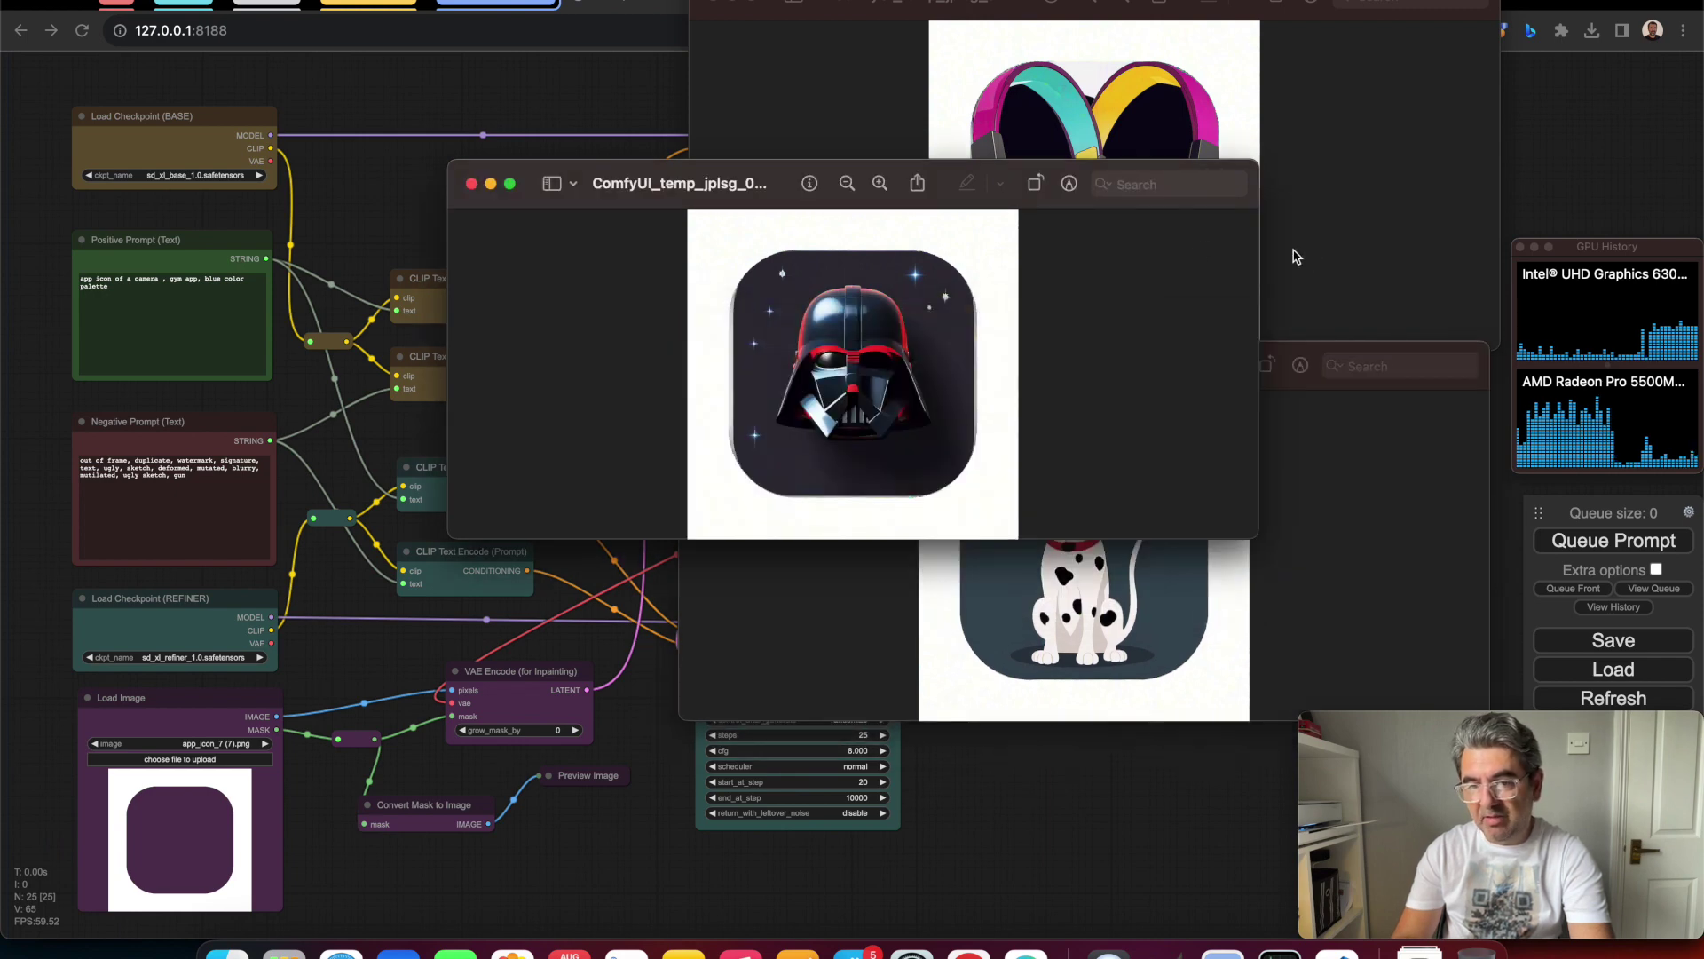
pyautogui.click(1315, 253)
pyautogui.click(1162, 490)
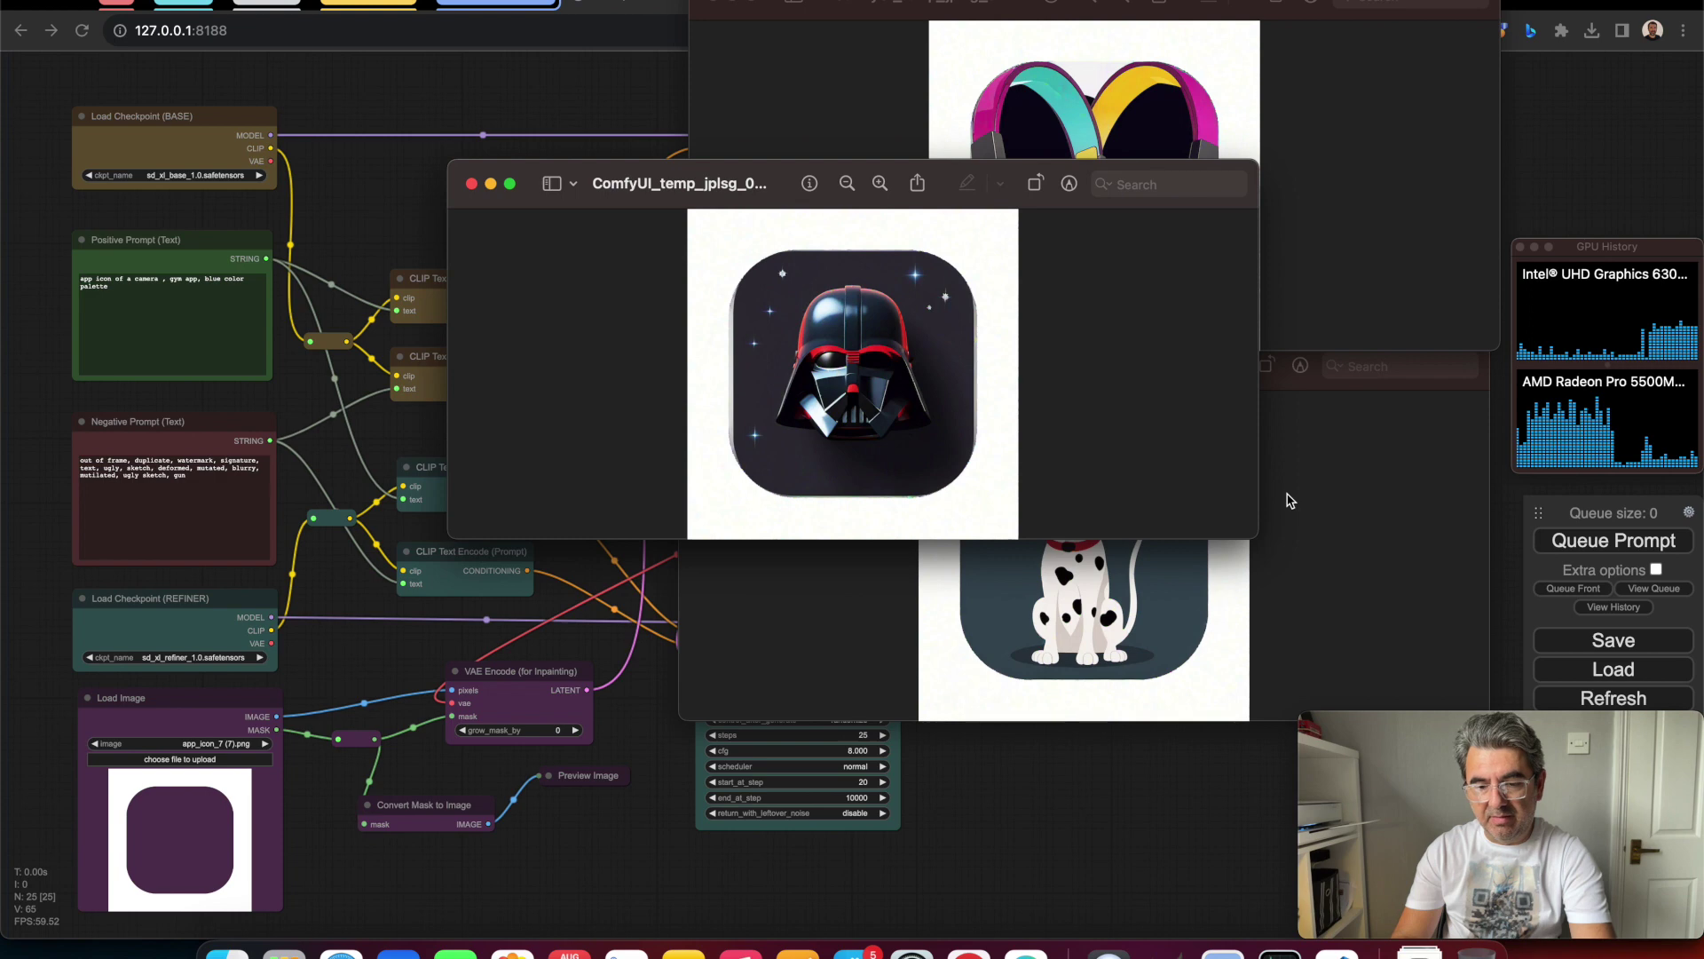
pyautogui.click(1348, 519)
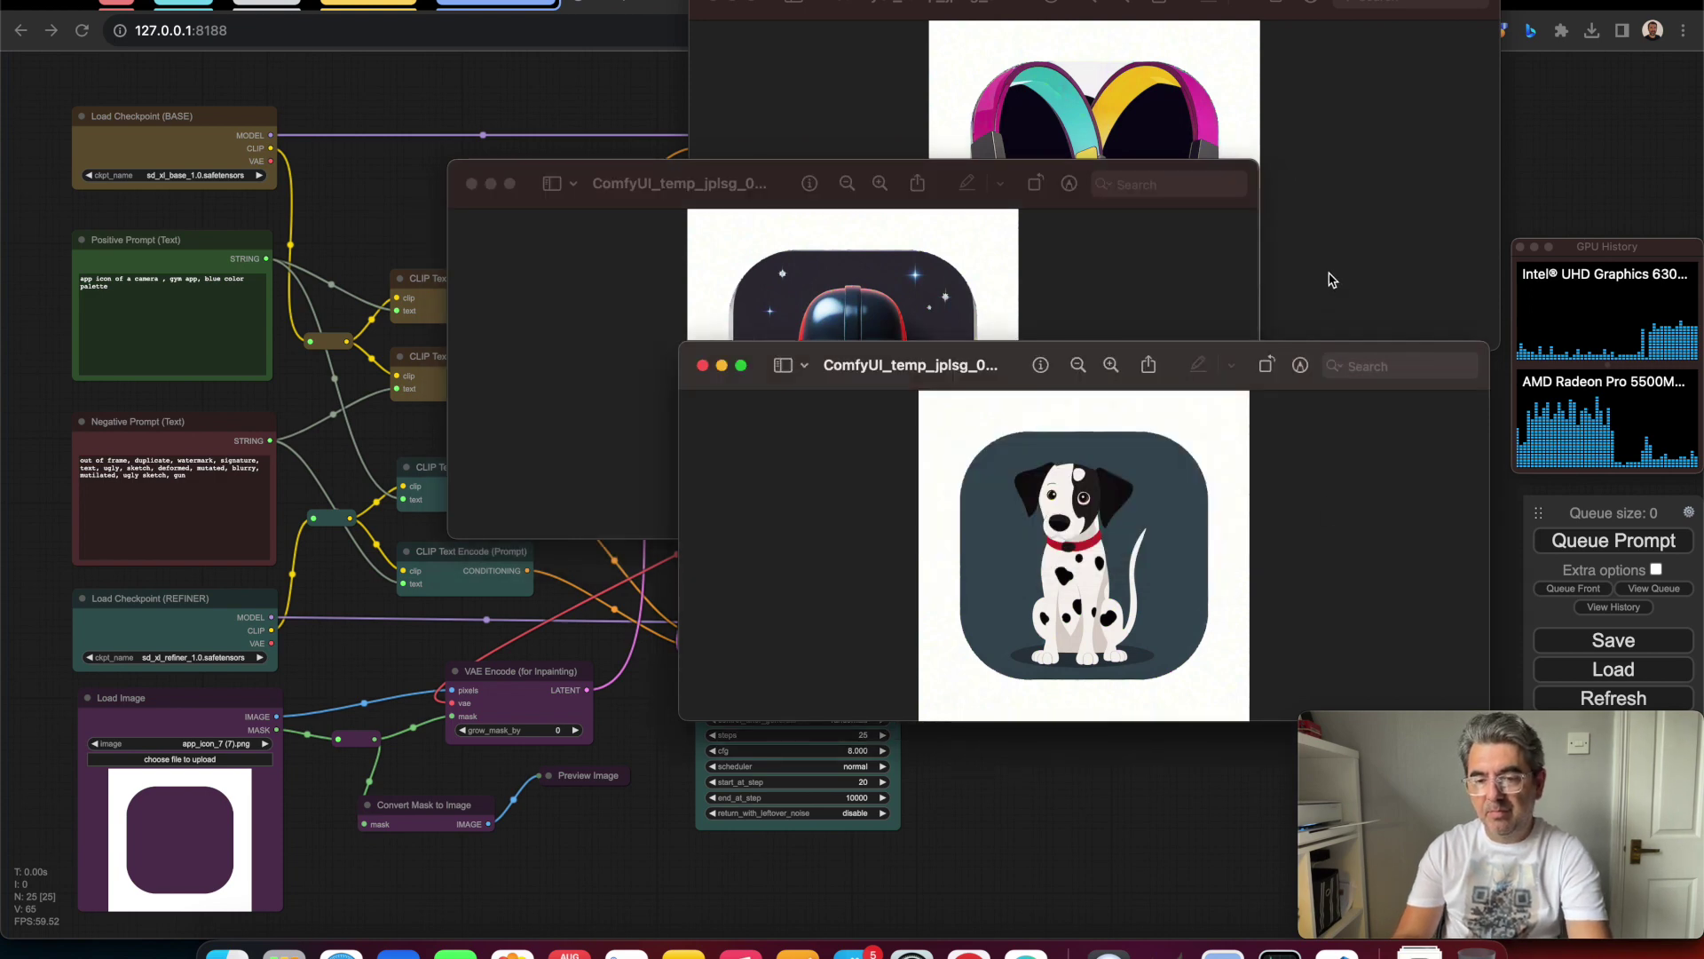
pyautogui.click(1184, 290)
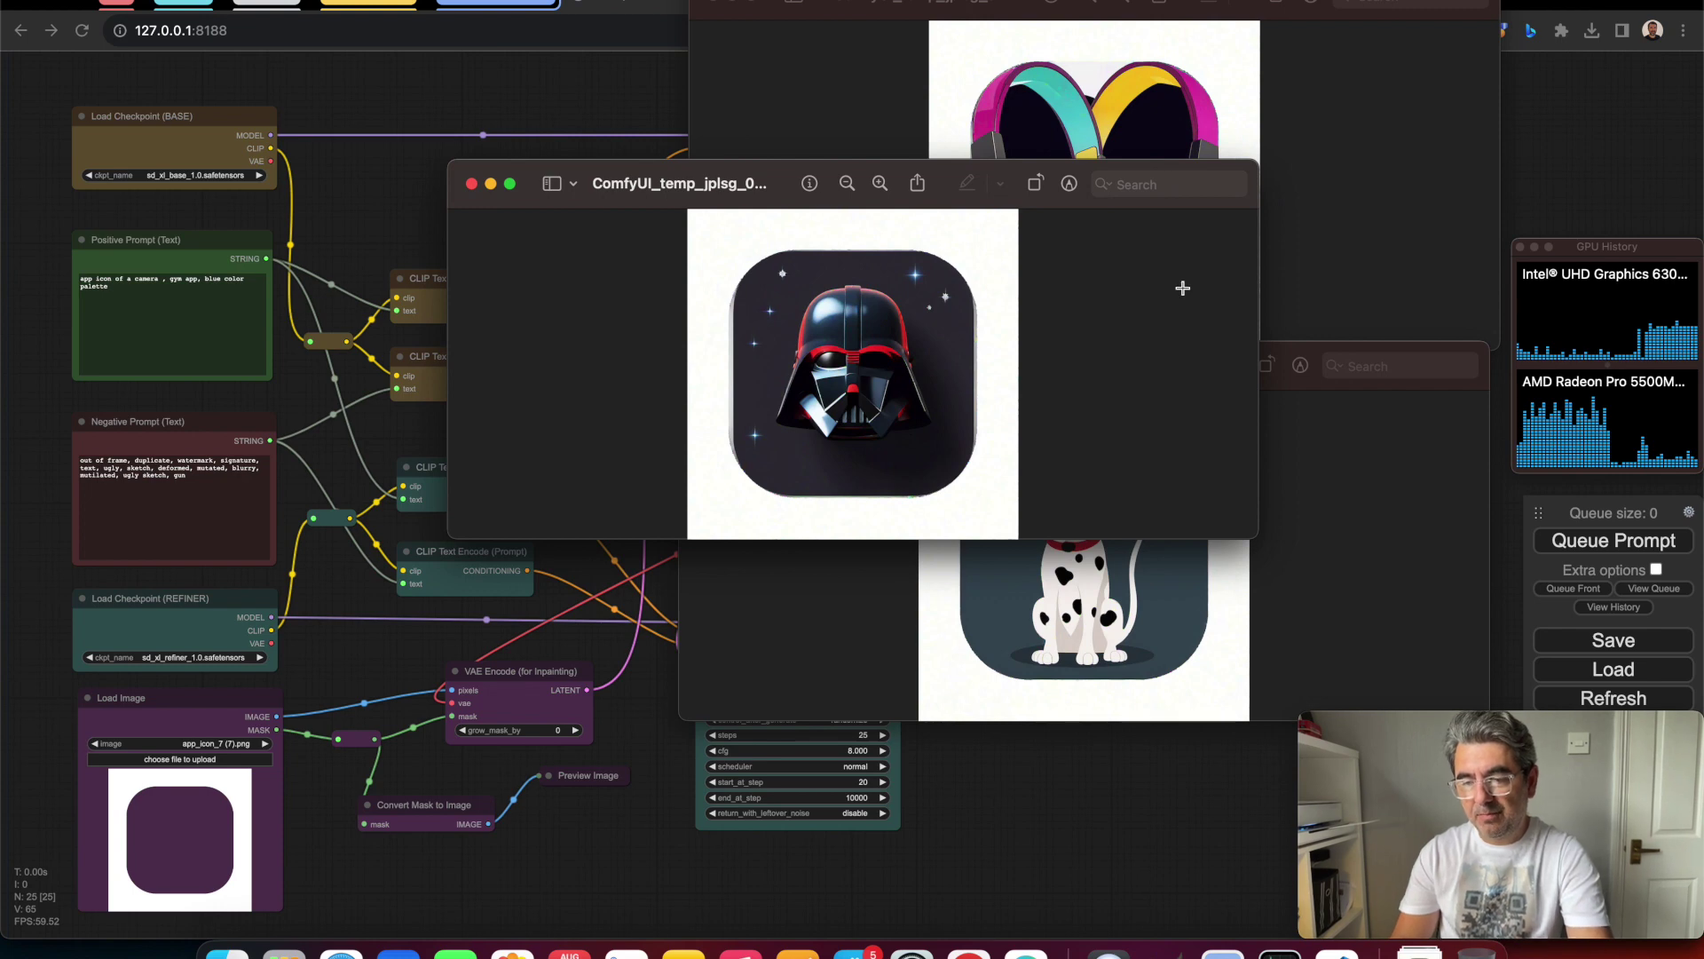